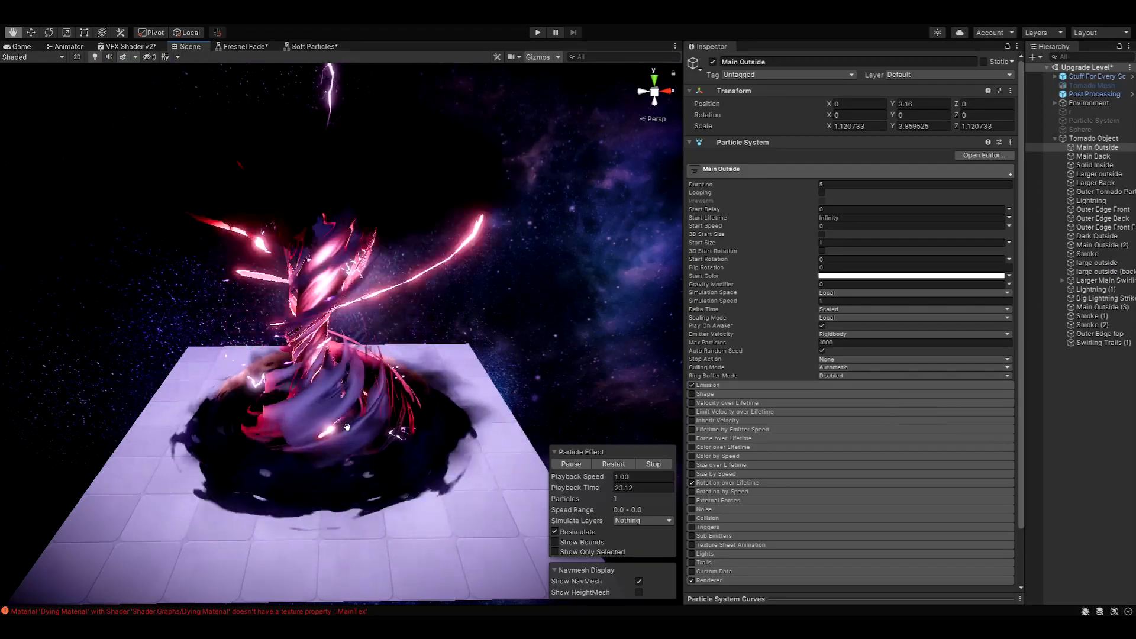
- Show only the selected Main Outside particle system in the scene preview and pause its playback
mouse_move(289, 388)
left_mouse_down("alt")
mouse_move(332, 382)
mouse_move(283, 393)
left_mouse_up("alt")
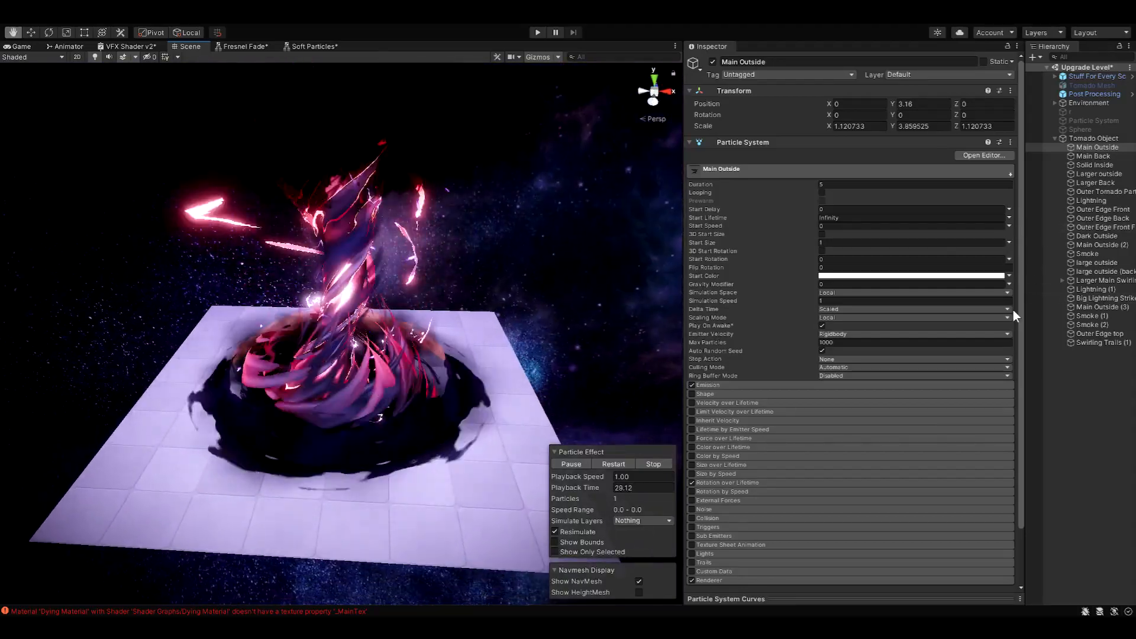
left_click(591, 552)
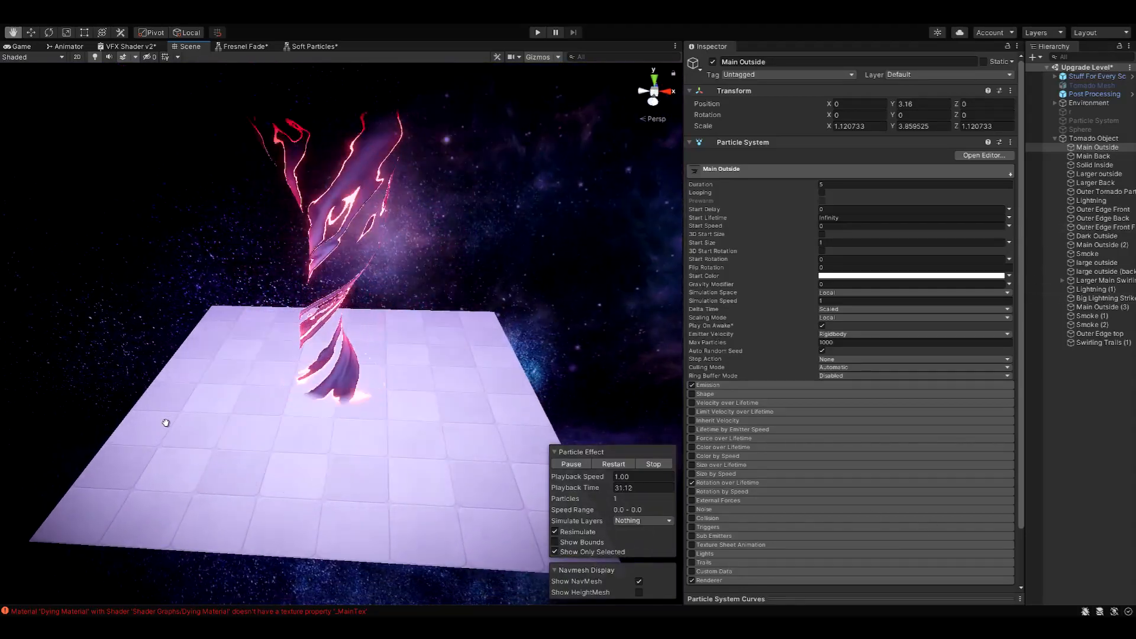
left_click_drag(444, 284, 401, 322, "alt")
left_click(567, 552)
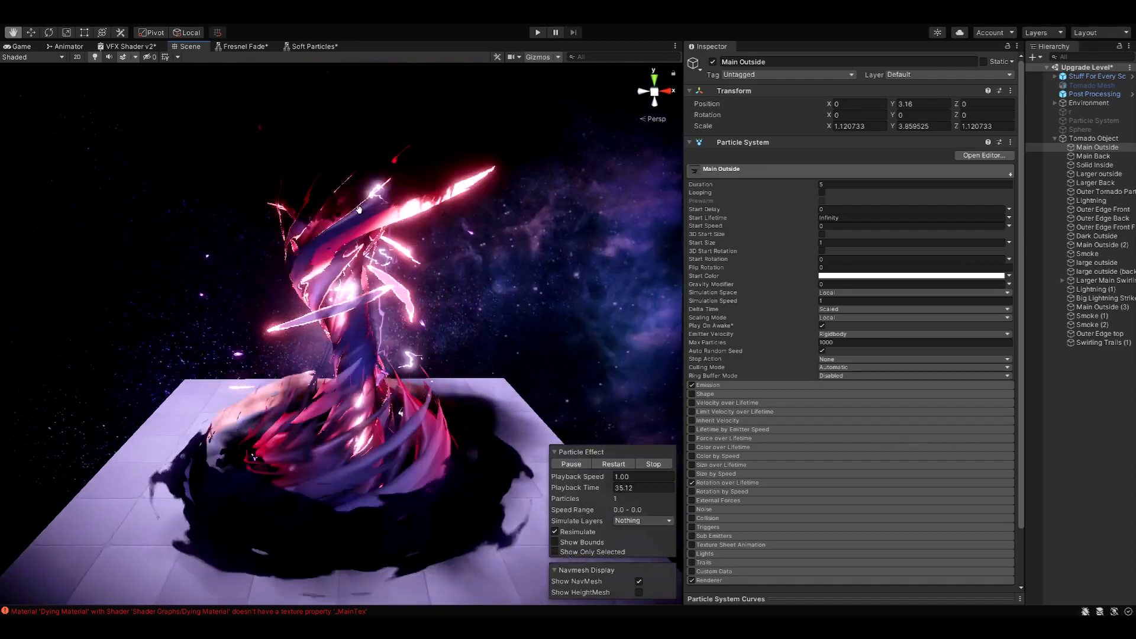
left_click(566, 552)
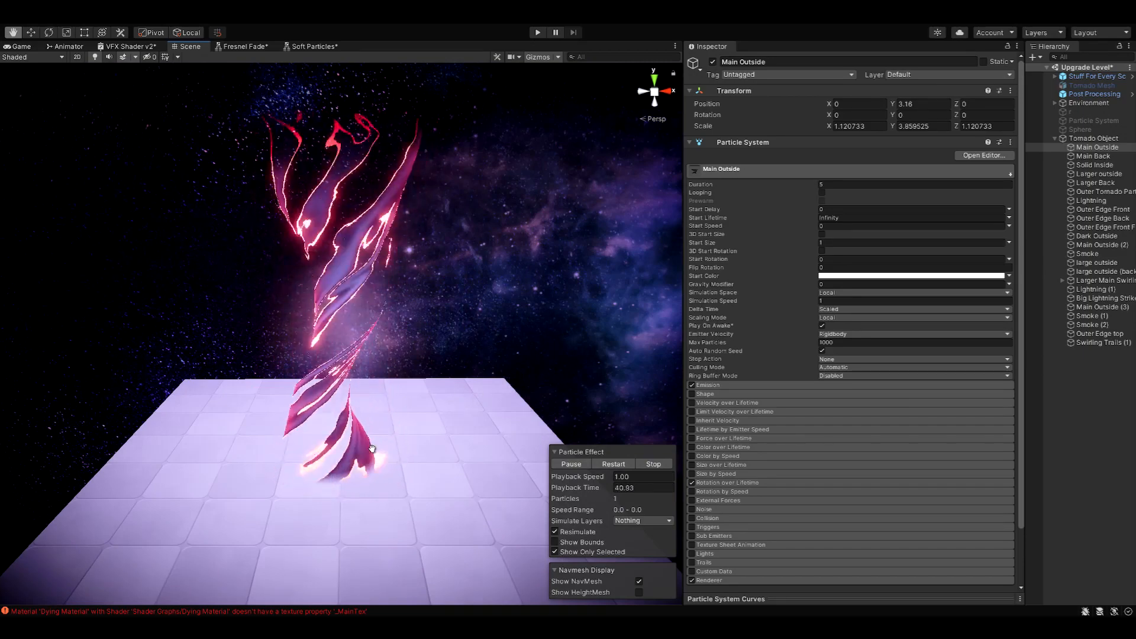
mouse_move(469, 351)
left_mouse_down("alt")
mouse_move(408, 227)
mouse_move(472, 366)
left_mouse_up("alt")
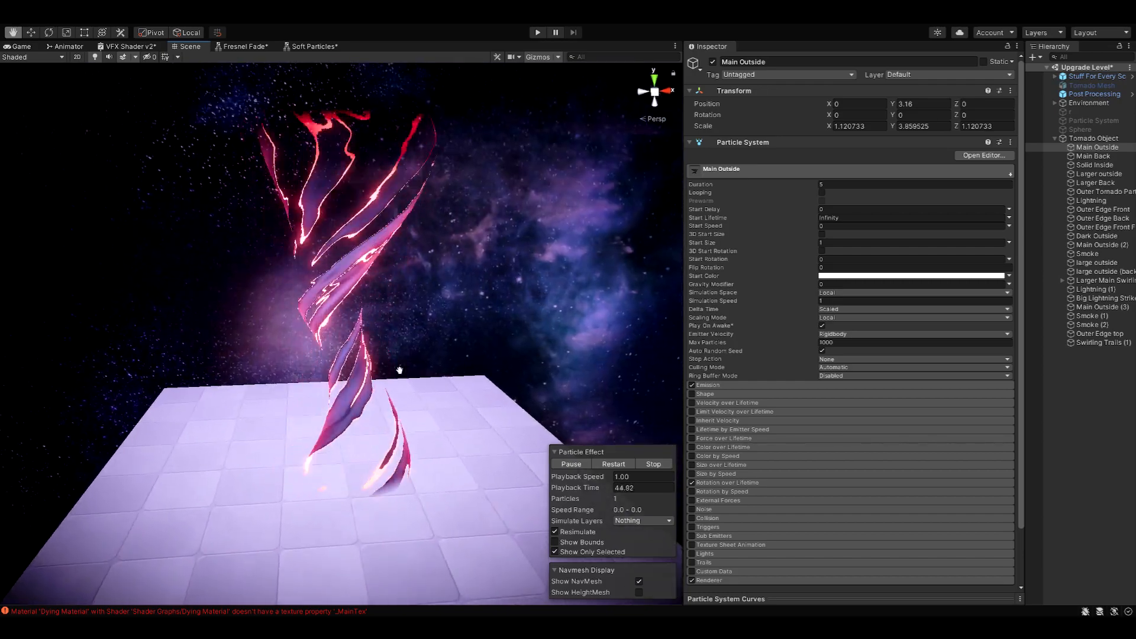
left_click(568, 465)
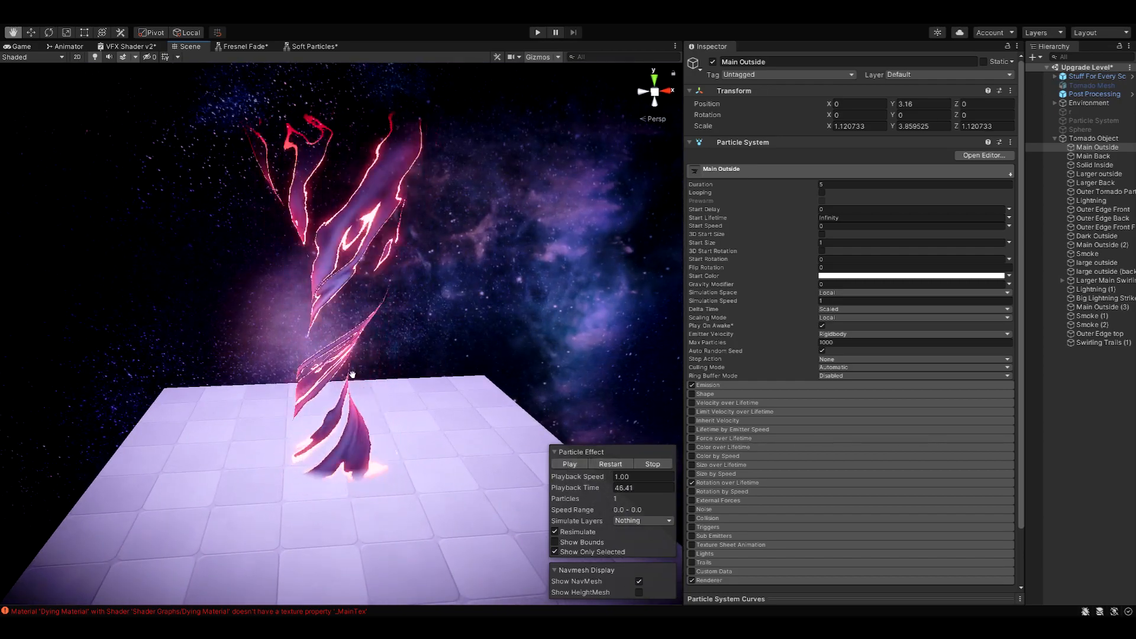
left_click_drag(446, 363, 456, 332, "alt")
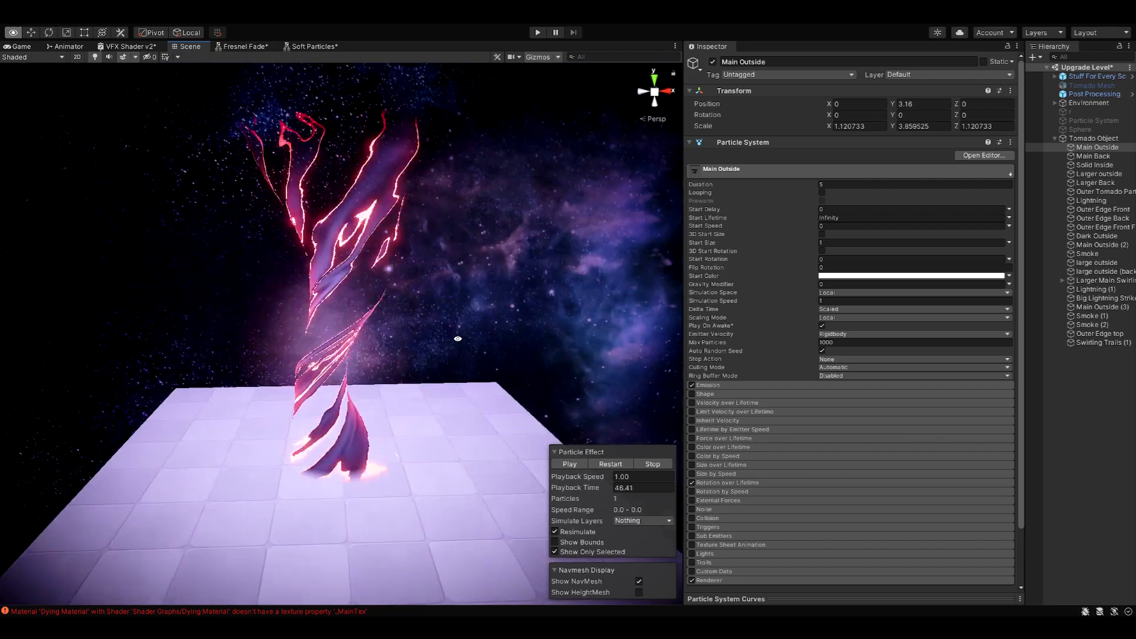
- Examine the Main Tornado Mat Outside material's texture, alpha, cutout and color settings, checking the Bright Cutout Edge option
scroll(863, 434, "down", 2)
left_click(719, 536)
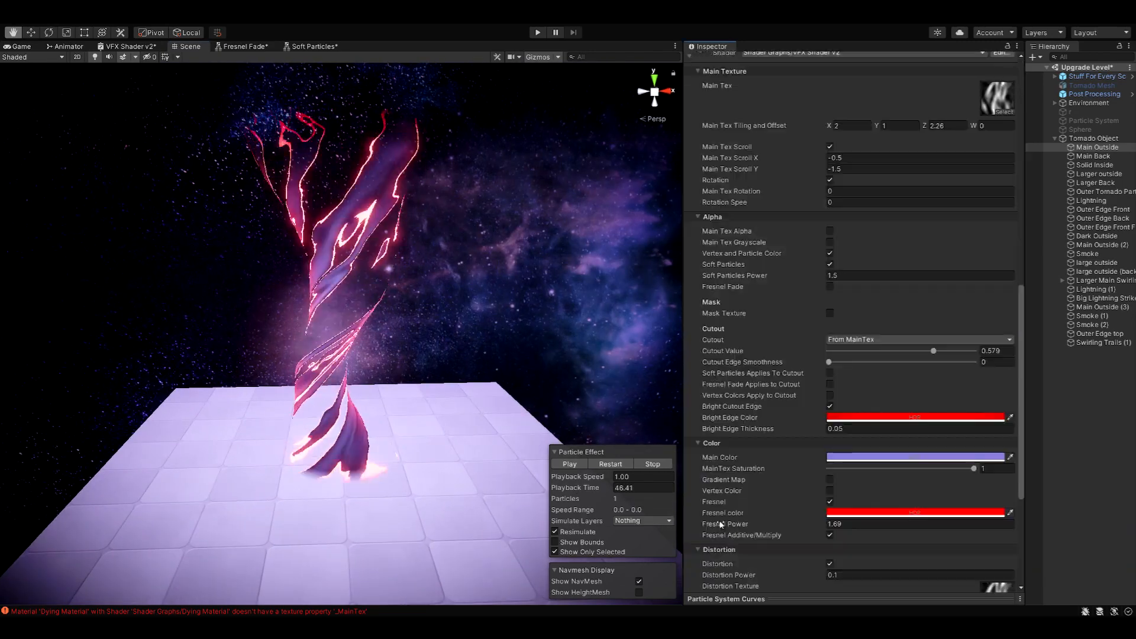
scroll(753, 431, "down", 6)
scroll(798, 417, "up", 3)
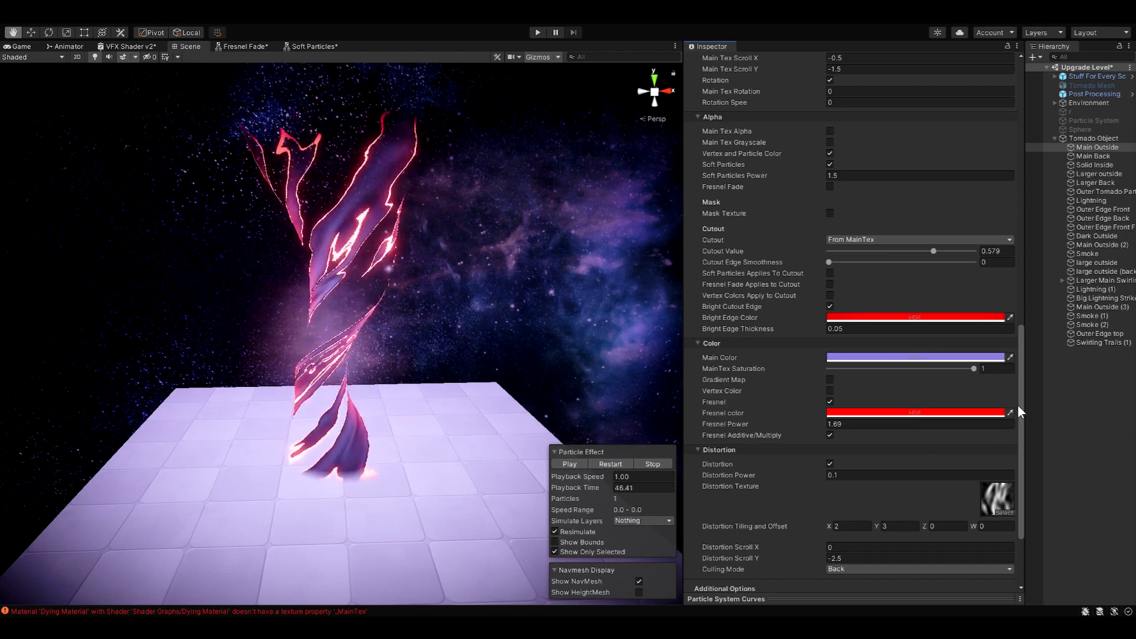
left_click_drag(1020, 373, 1021, 342)
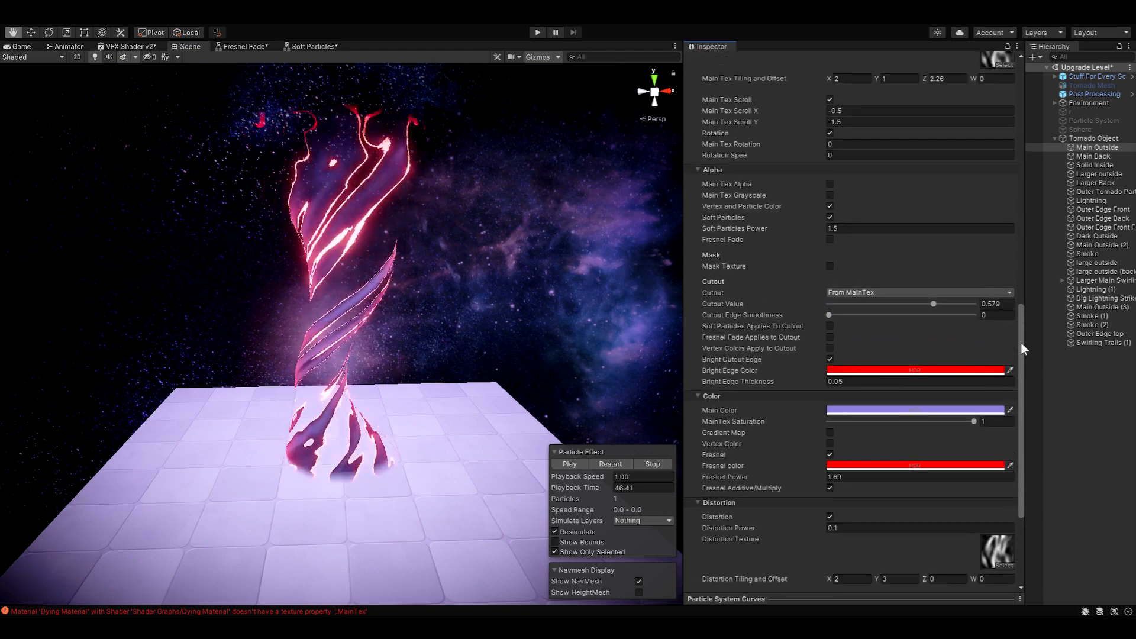
left_click(831, 359)
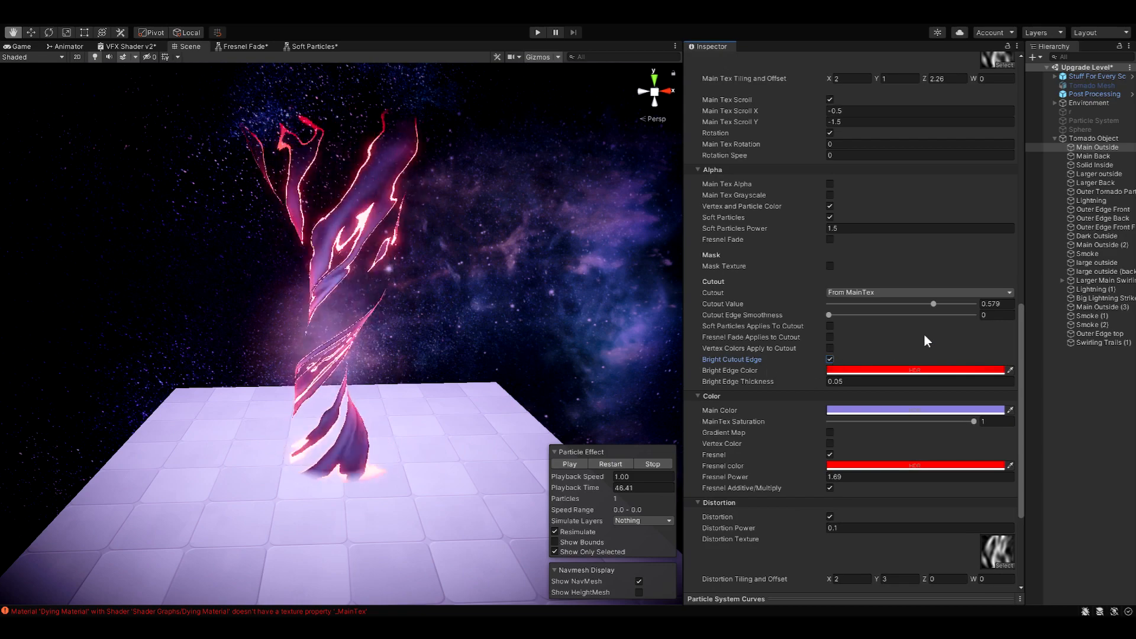
scroll(924, 333, "up", 9)
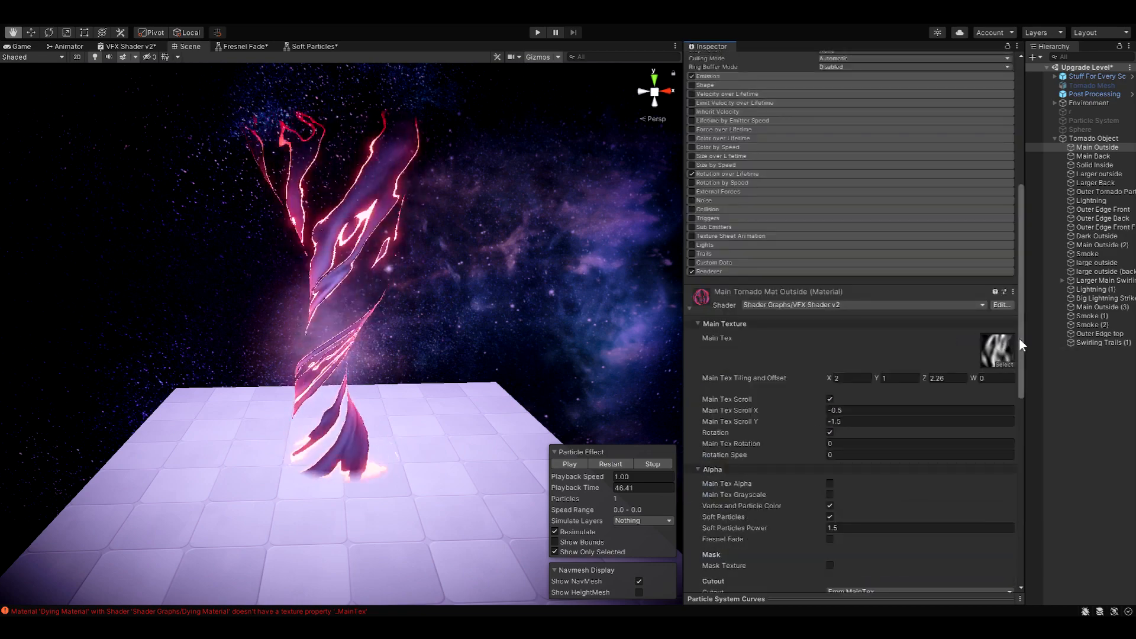
left_click_drag(1020, 340, 1020, 346)
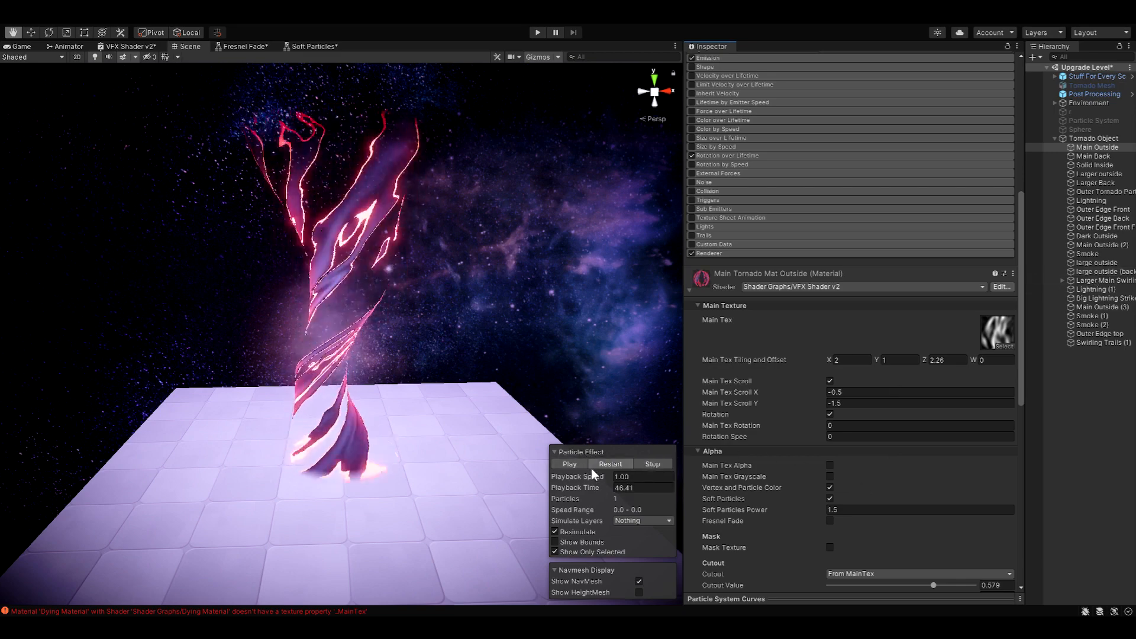
- Restart the Main Outside effect and review its material's distortion and culling settings
left_click(606, 466)
scroll(838, 453, "down", 5)
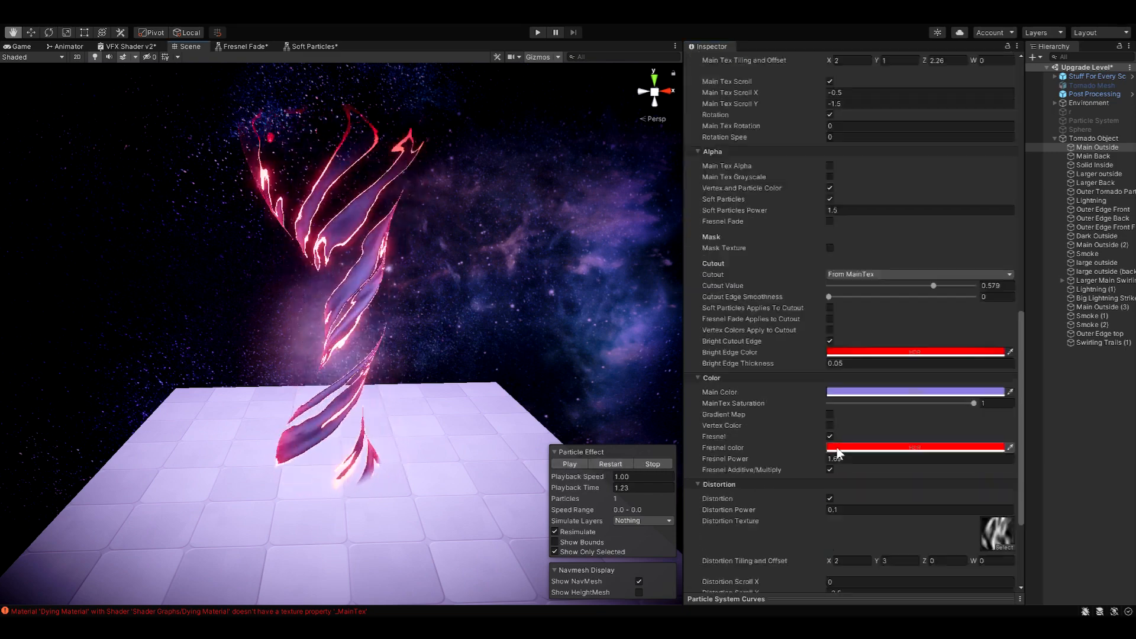
scroll(837, 453, "down", 3)
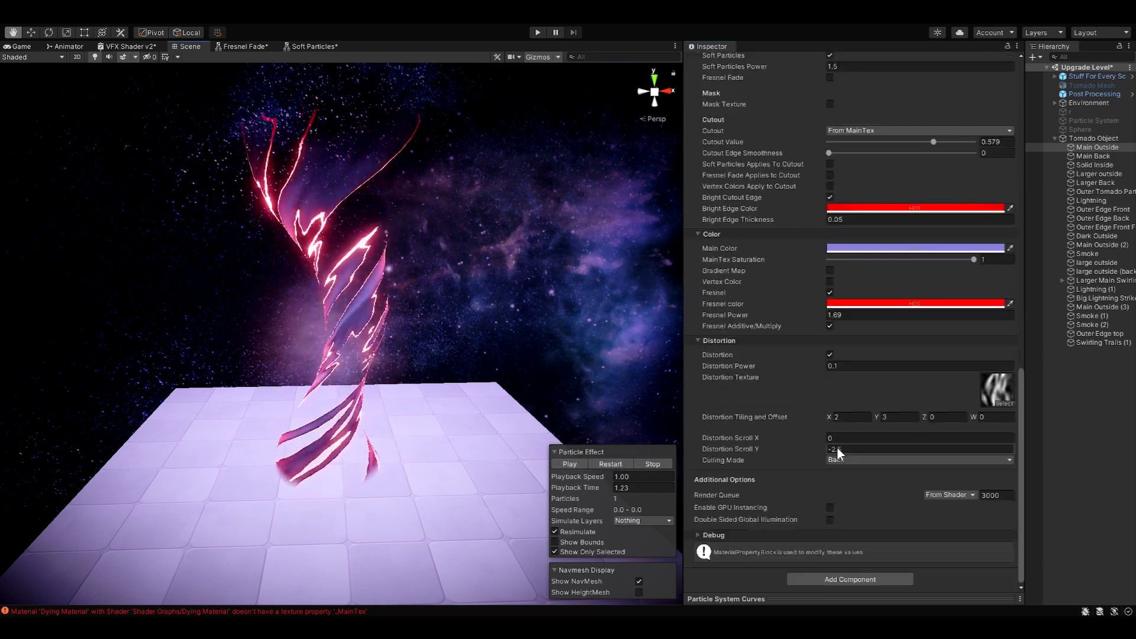
- Preview Main Outside and Main Back together and pause their playback
left_click(1099, 157)
left_click(1098, 148, "ctrl")
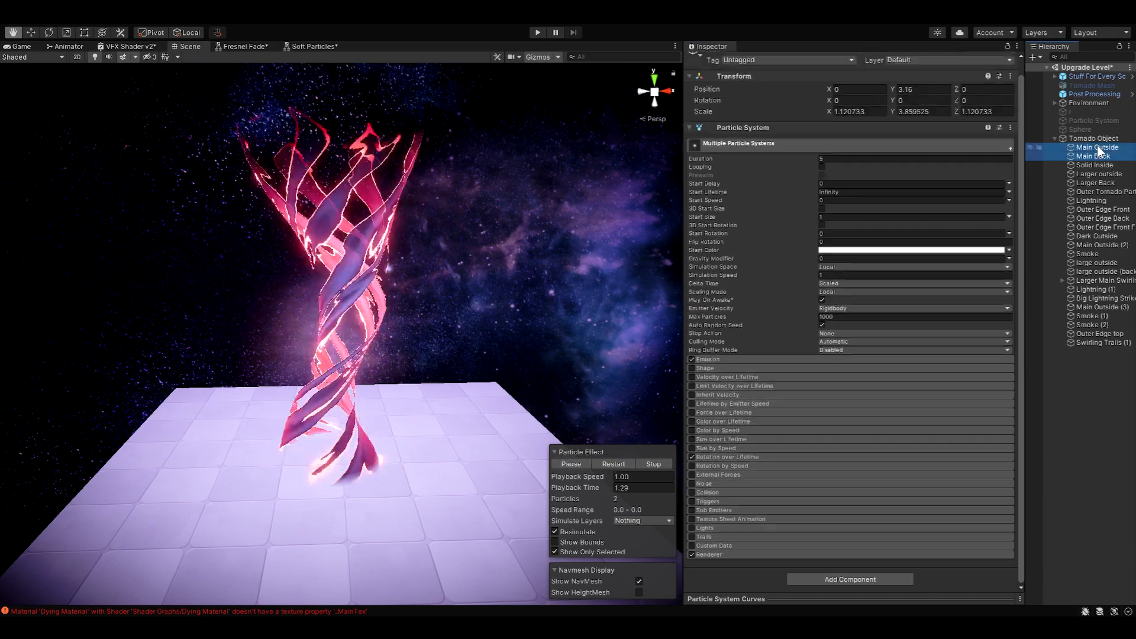
left_click(570, 464)
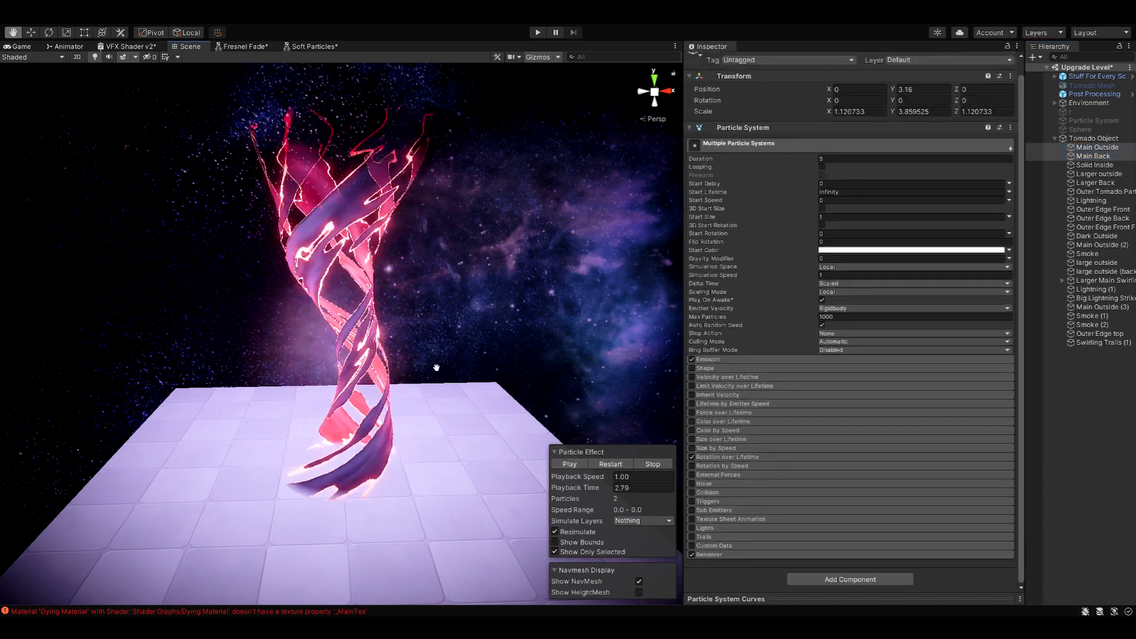
- Inspect the Main Back system's material settings and check its Culling Mode options without changing the choice
left_click(1106, 157)
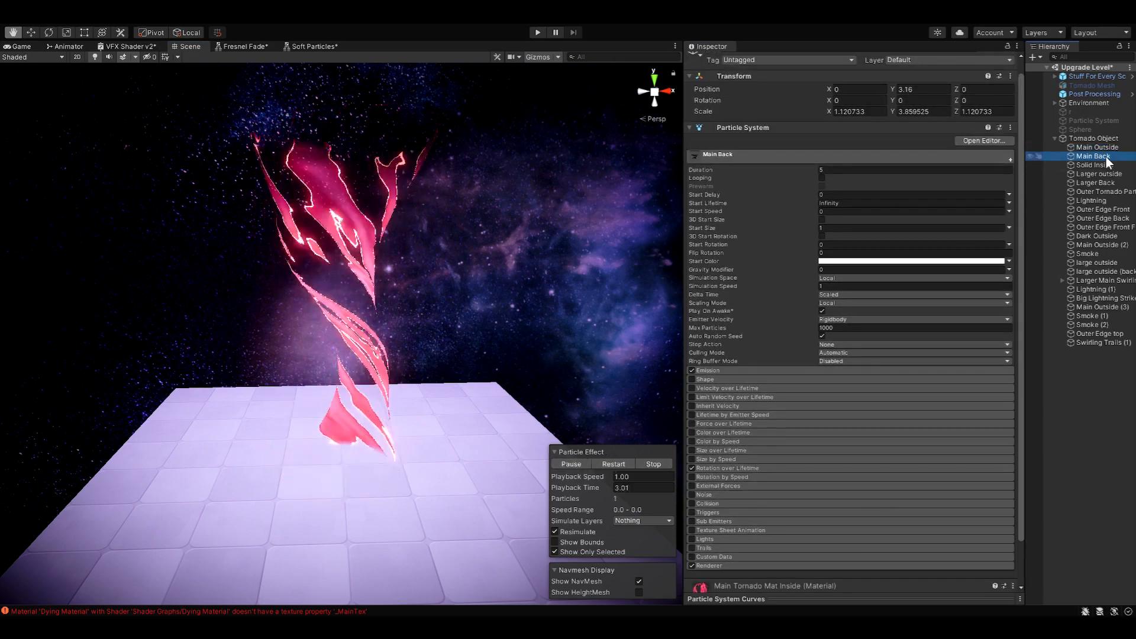
scroll(825, 431, "down", 2)
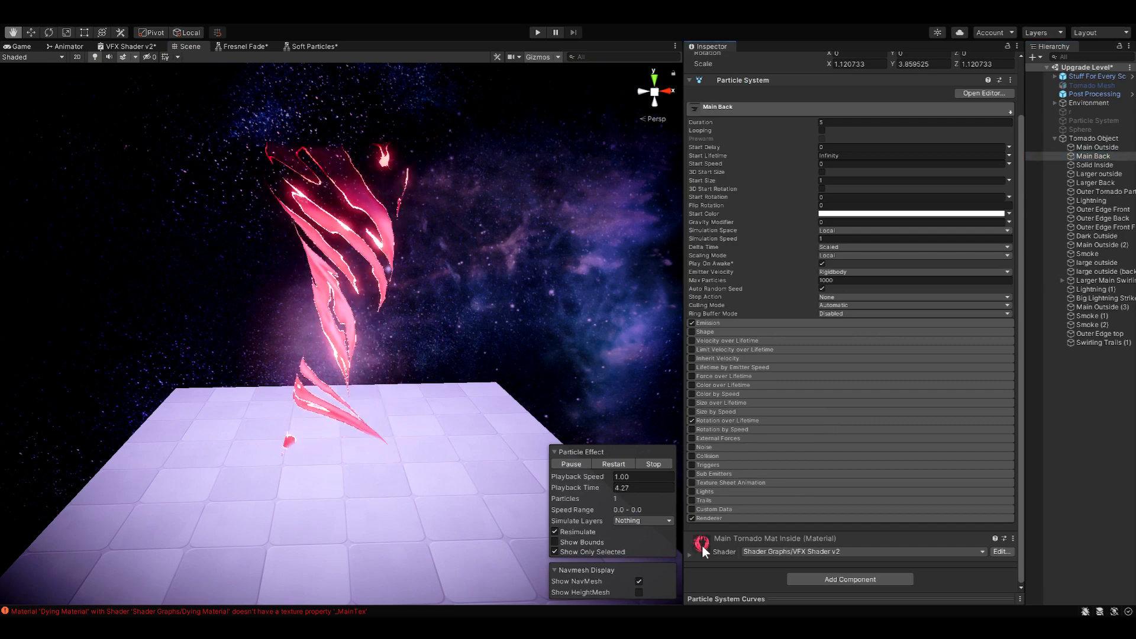
left_click(702, 544)
scroll(888, 408, "down", 10)
type("5")
key("Return")
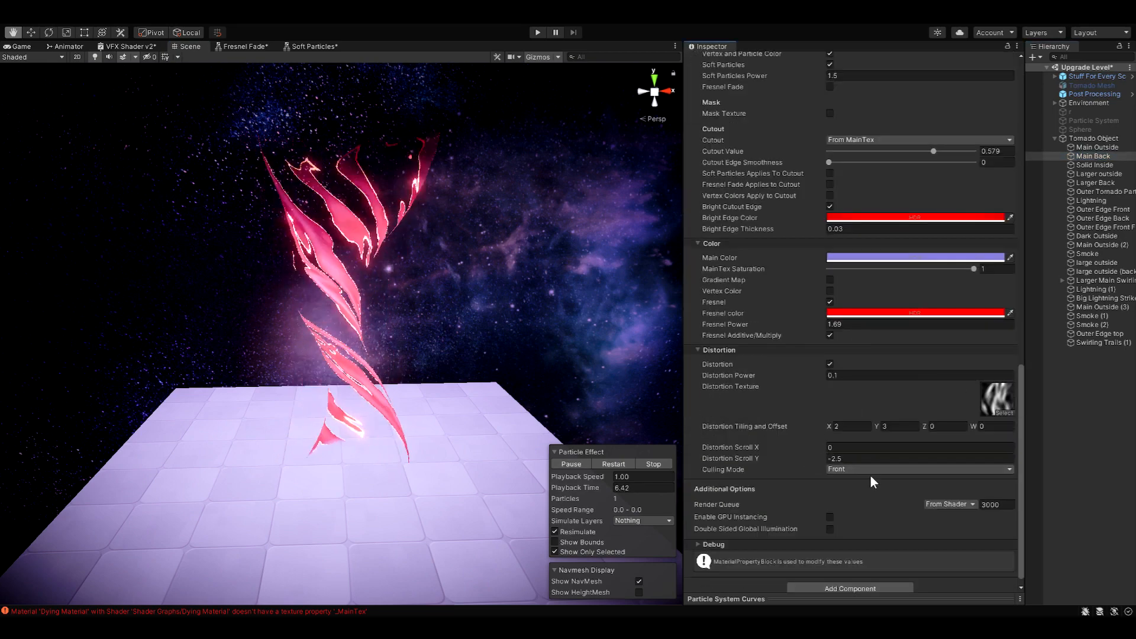
left_click(871, 470)
left_click(744, 474)
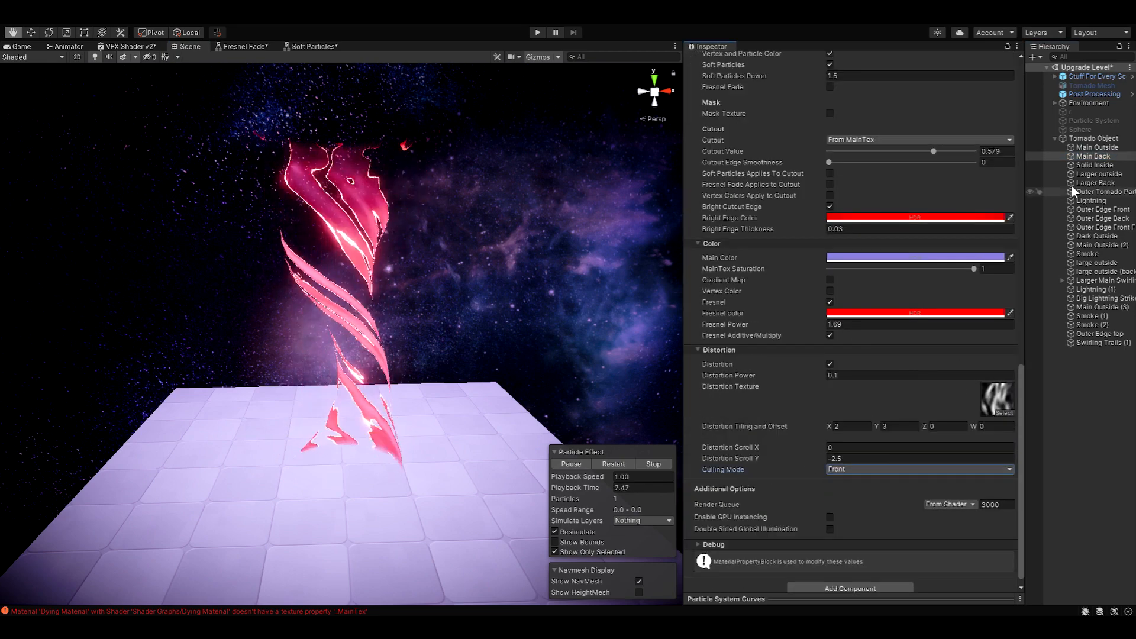
- Compare the Bright Edge Thickness and Culling Mode of the Main Outside and Main Back materials
left_click(1096, 147)
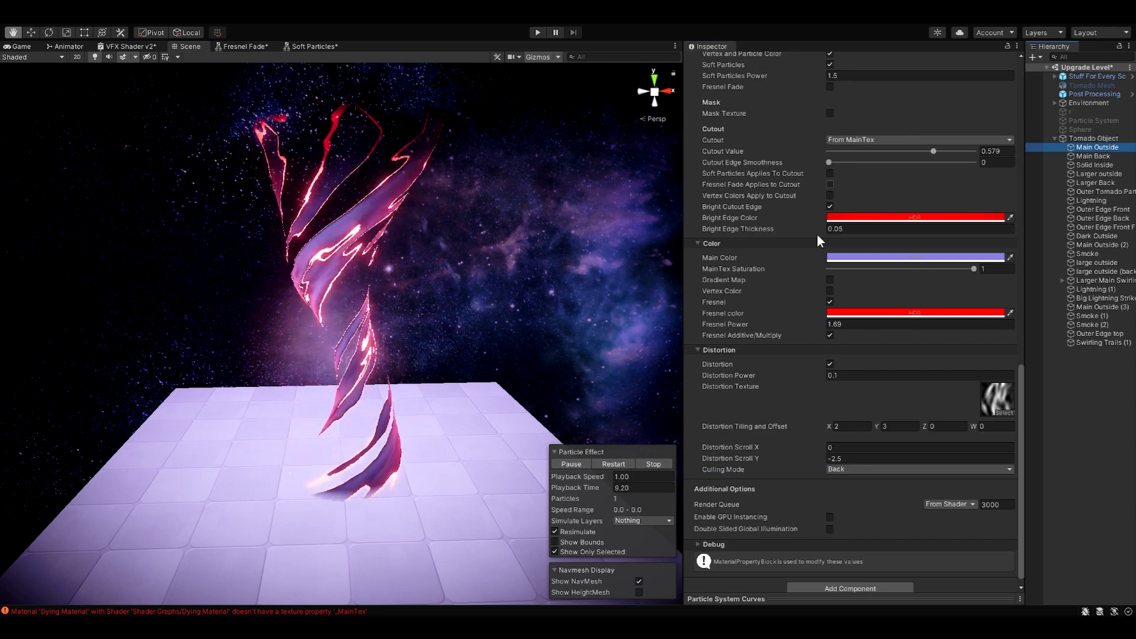
left_click(1098, 155)
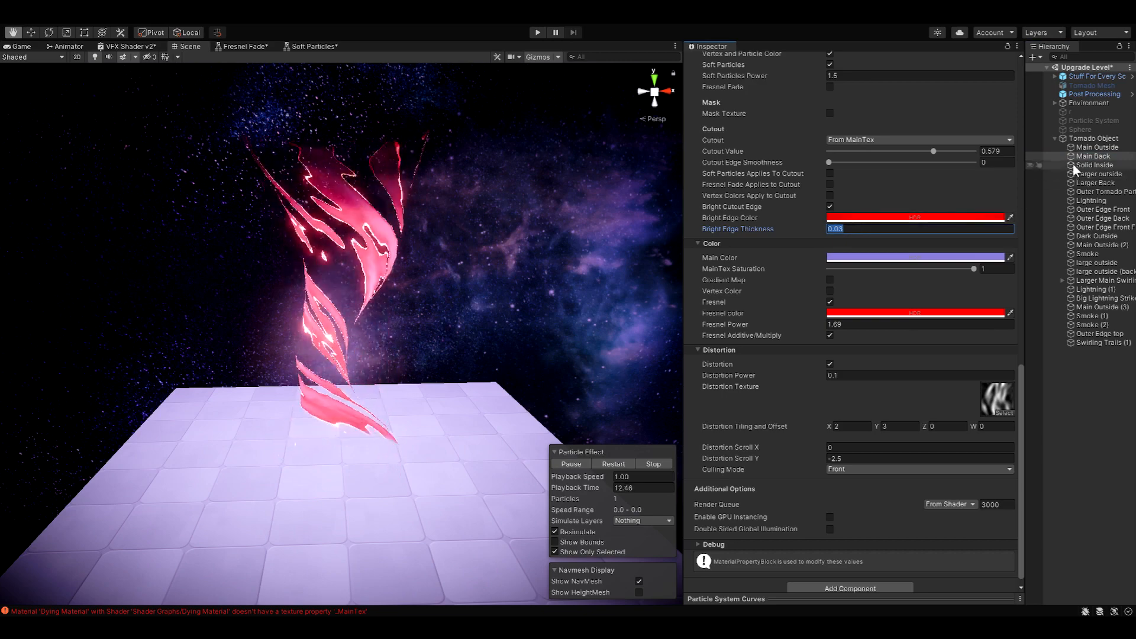
left_click(1095, 147)
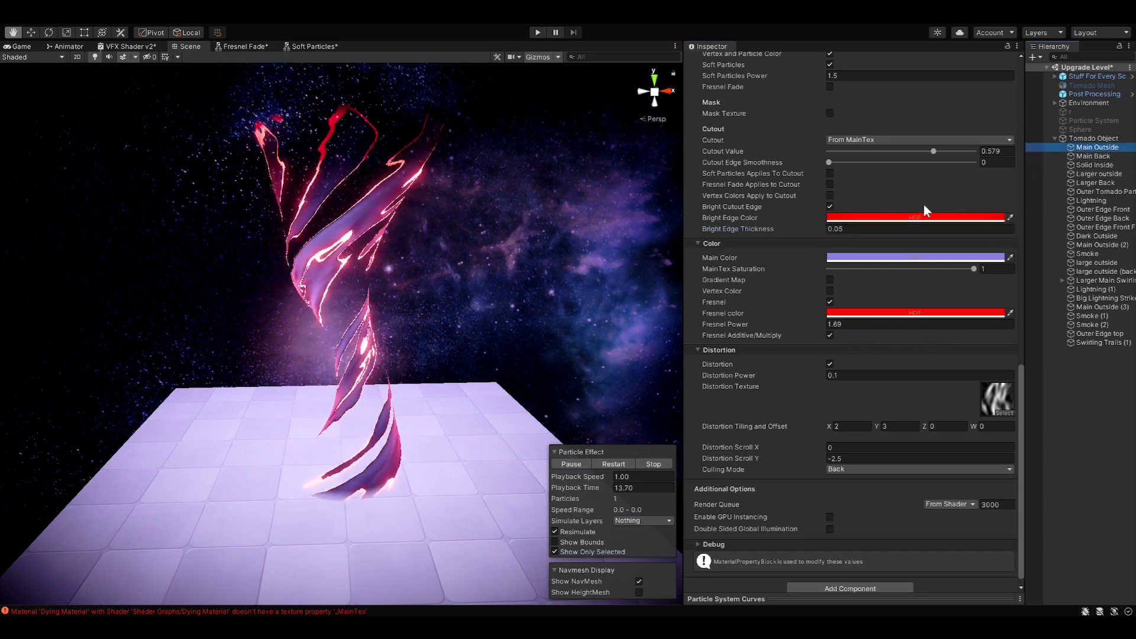
- Select Main Outside and Main Back, restart their combined effect, and pause it to view the layered tornado
left_click(1103, 157, "ctrl")
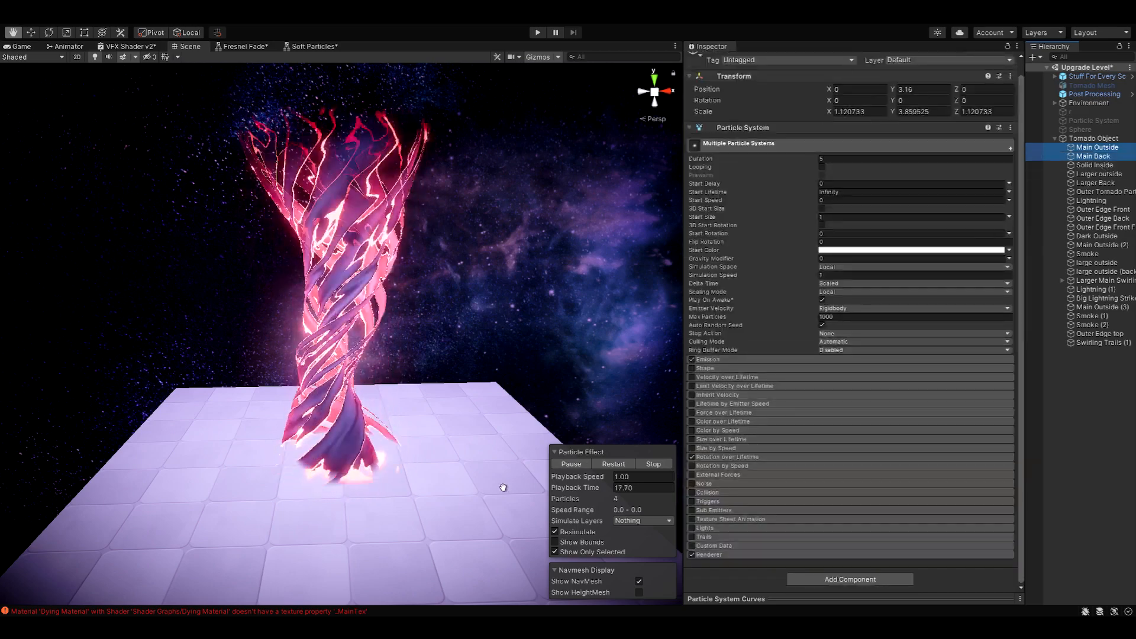
left_click(594, 463)
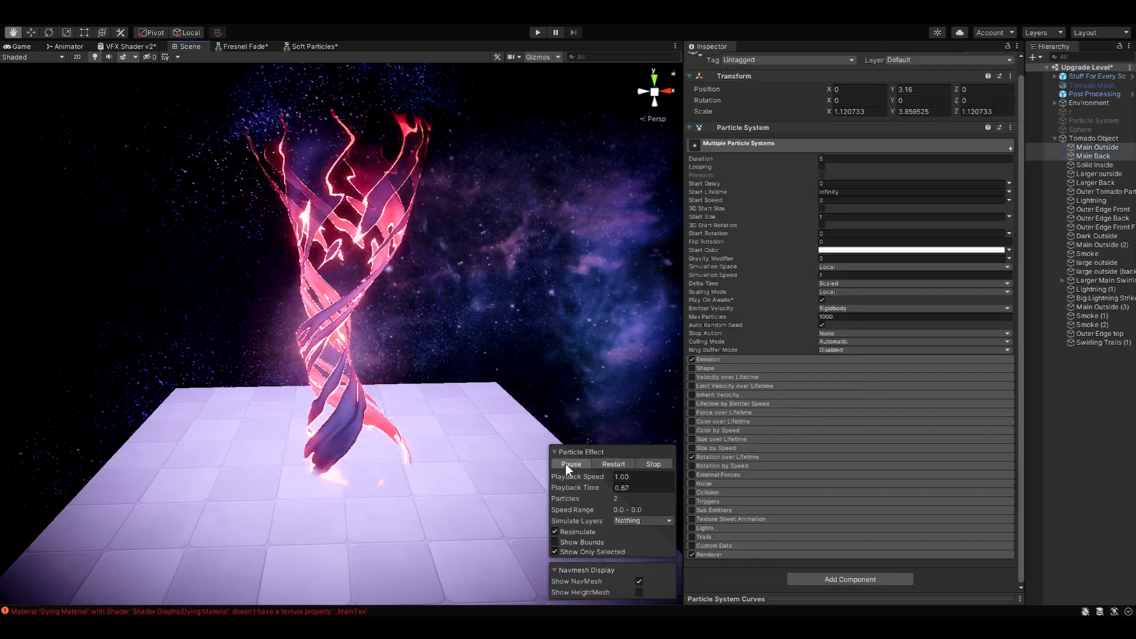
left_click(567, 464)
left_click_drag(509, 391, 339, 449, "alt")
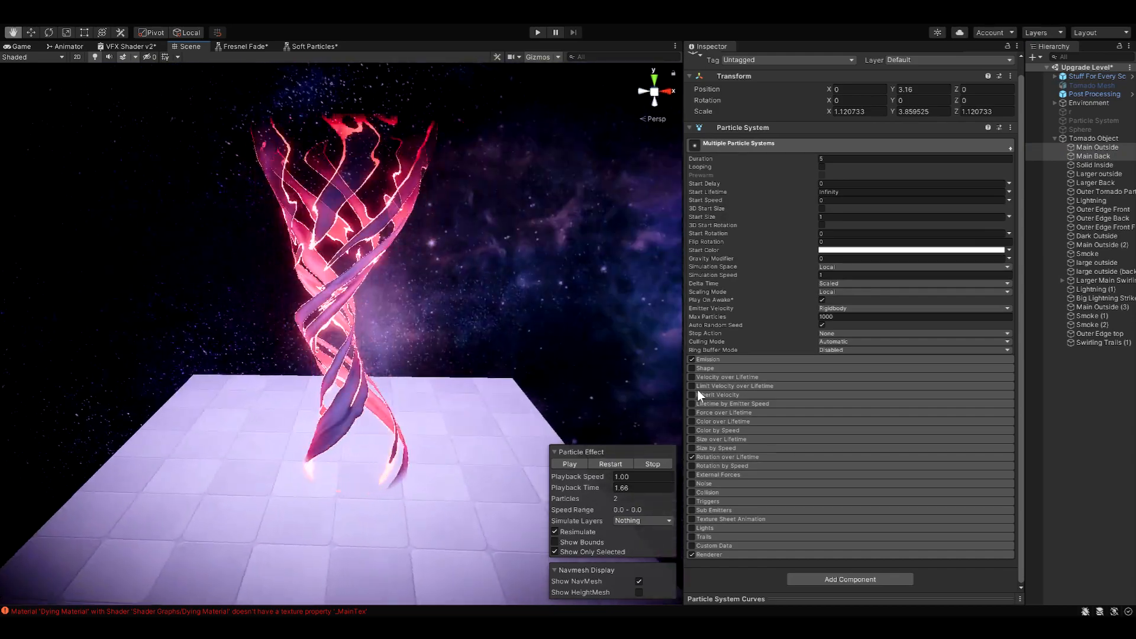
- Resume the combined effect and check the Rotation over Lifetime settings shared by both tornado layers
left_click(608, 462)
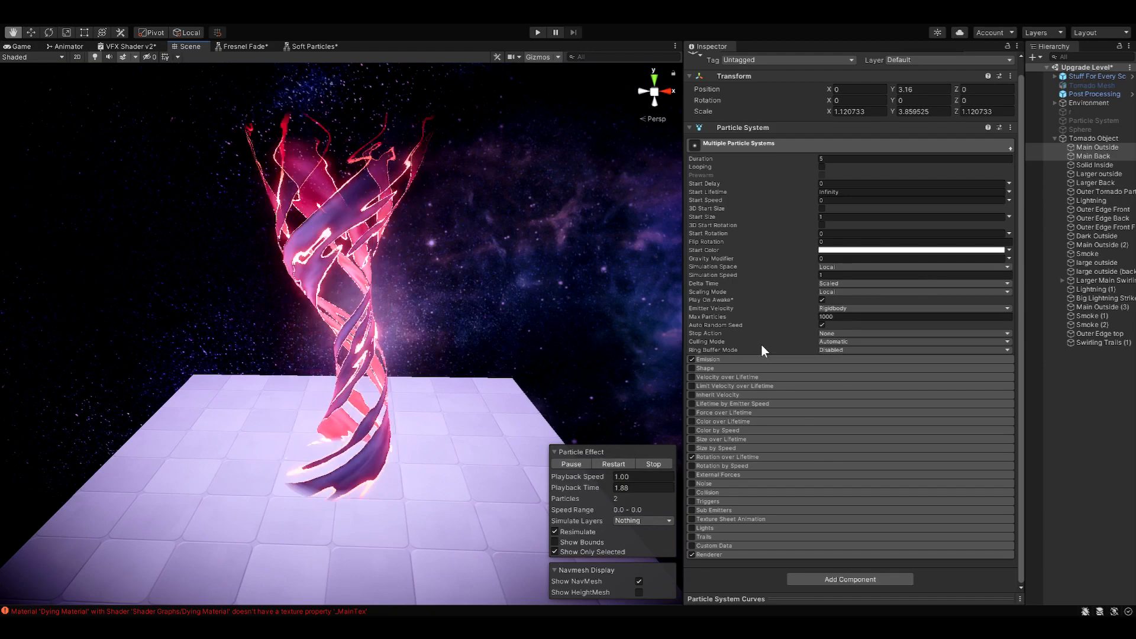
left_click(723, 457)
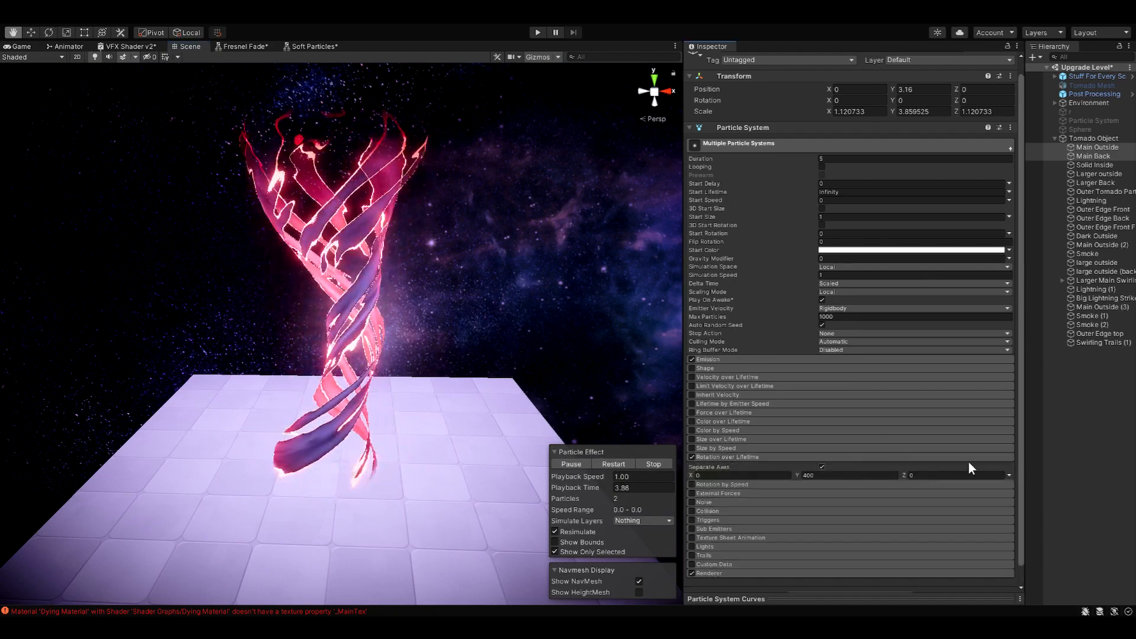
left_click(805, 456)
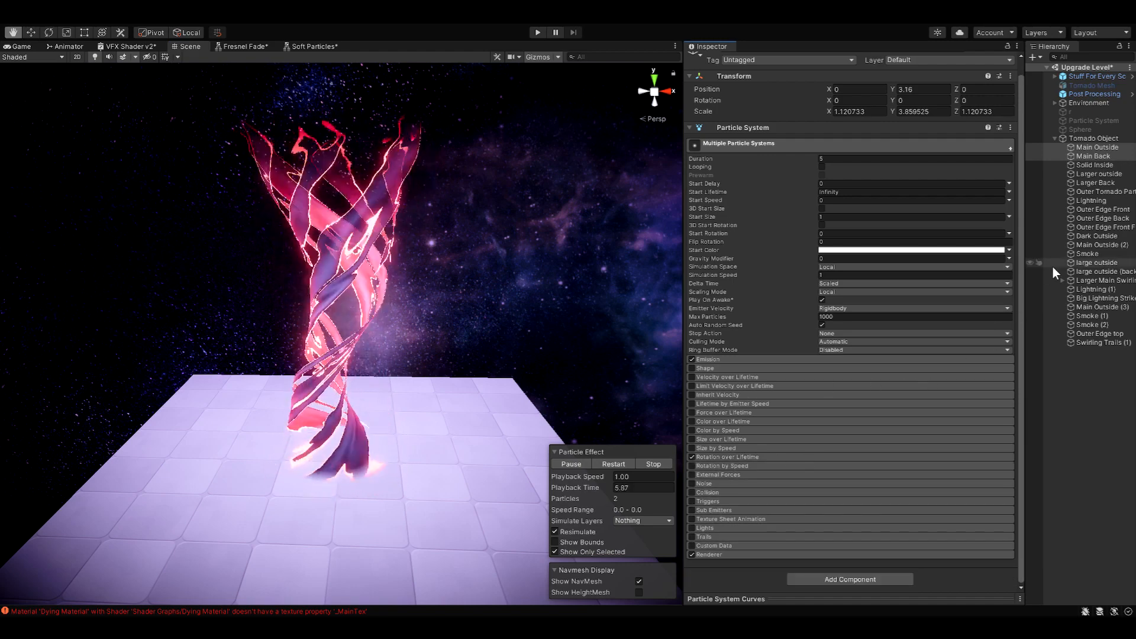
- Preview the Solid Inside system with playback paused and enable Fresnel Additive/Multiply in its material
left_click(1108, 165)
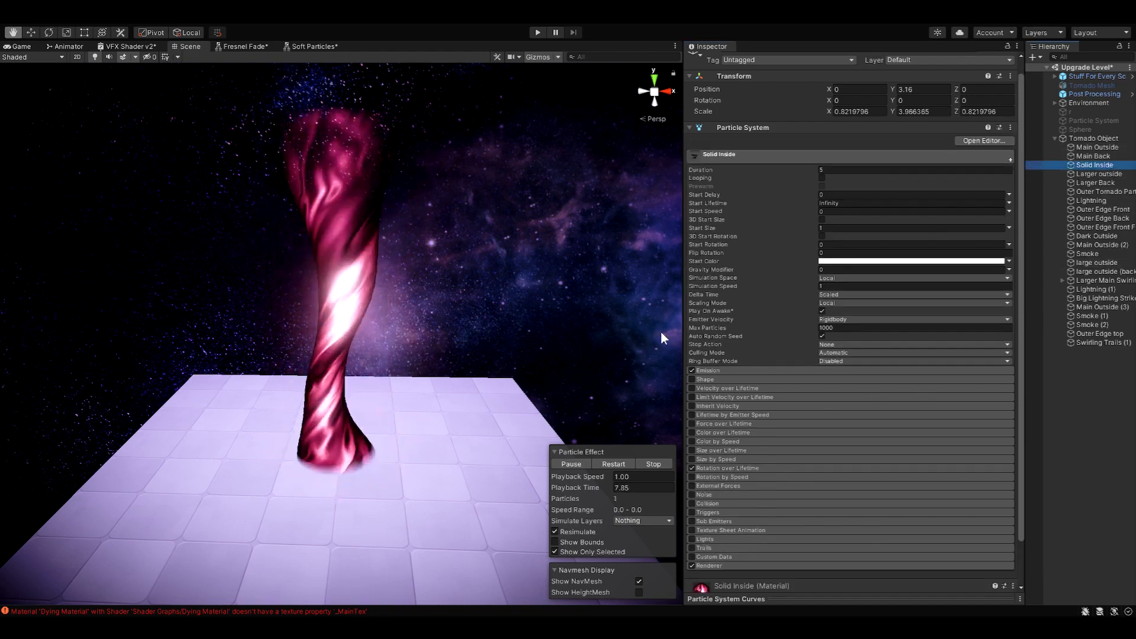
left_click(571, 465)
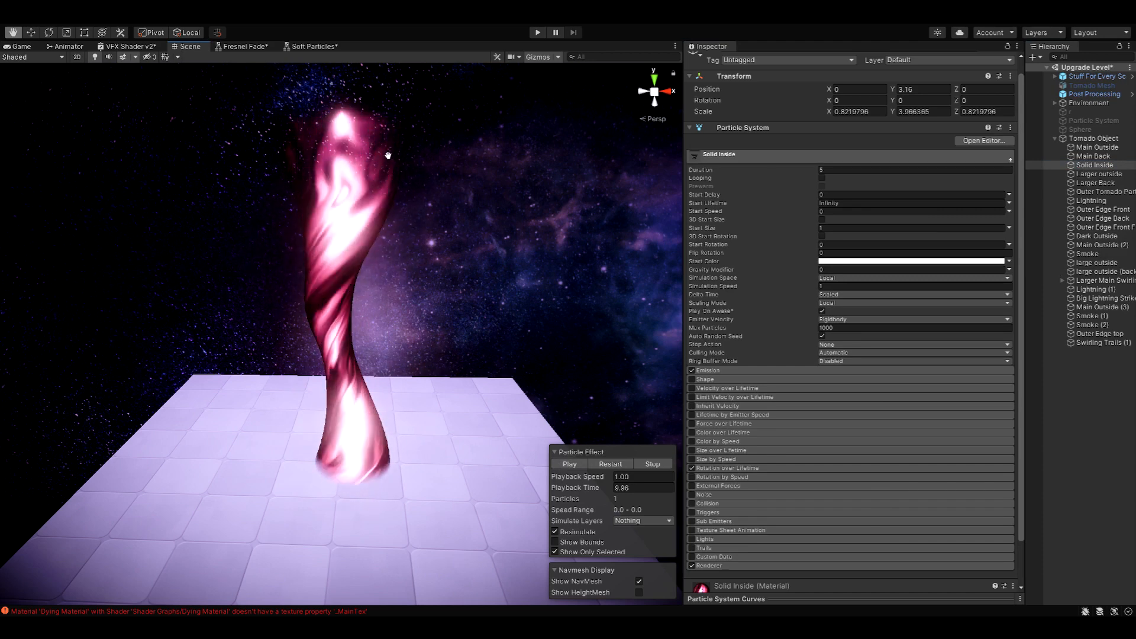
scroll(723, 428, "down", 2)
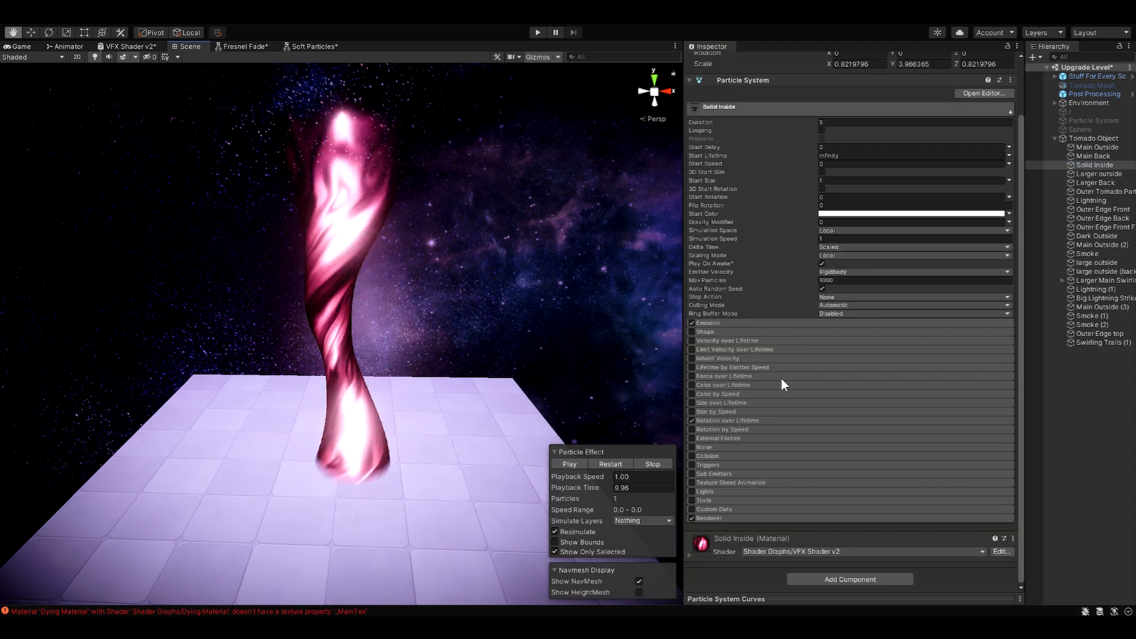
scroll(799, 484, "down", 15)
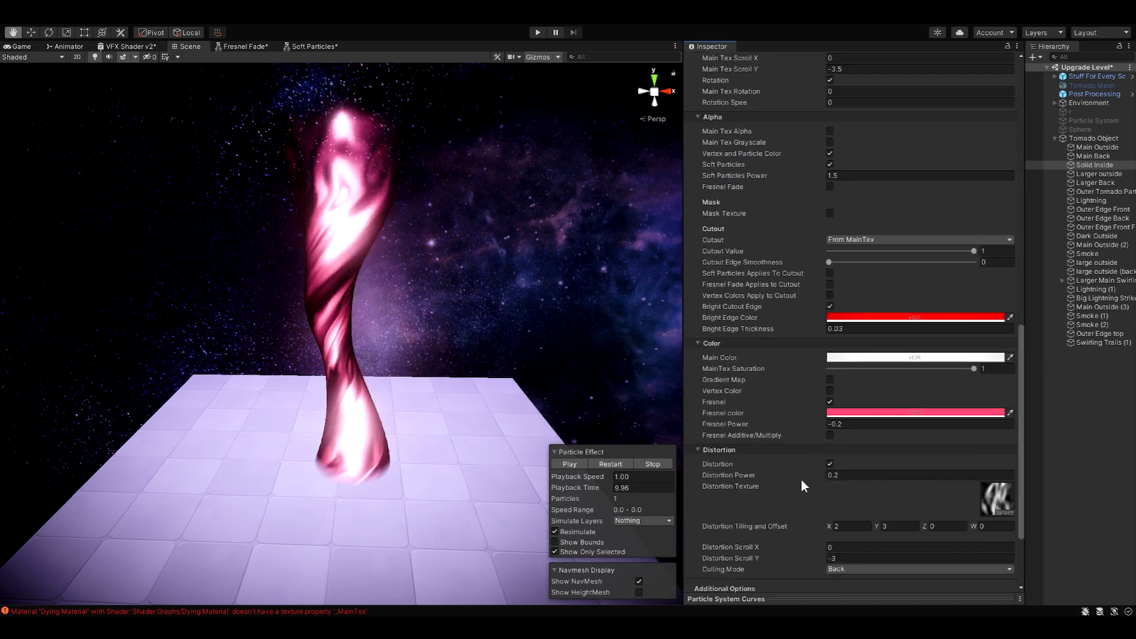
left_click(830, 437)
scroll(829, 435, "down", 4)
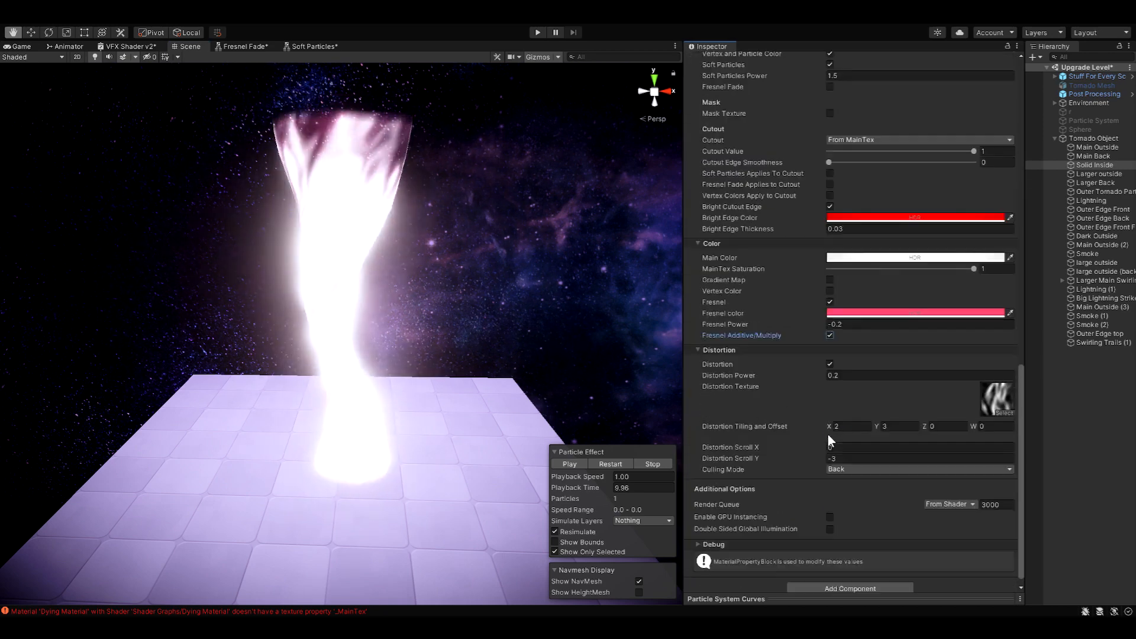
- Disable Fresnel Additive/Multiply in the Solid Inside material
left_click(830, 336)
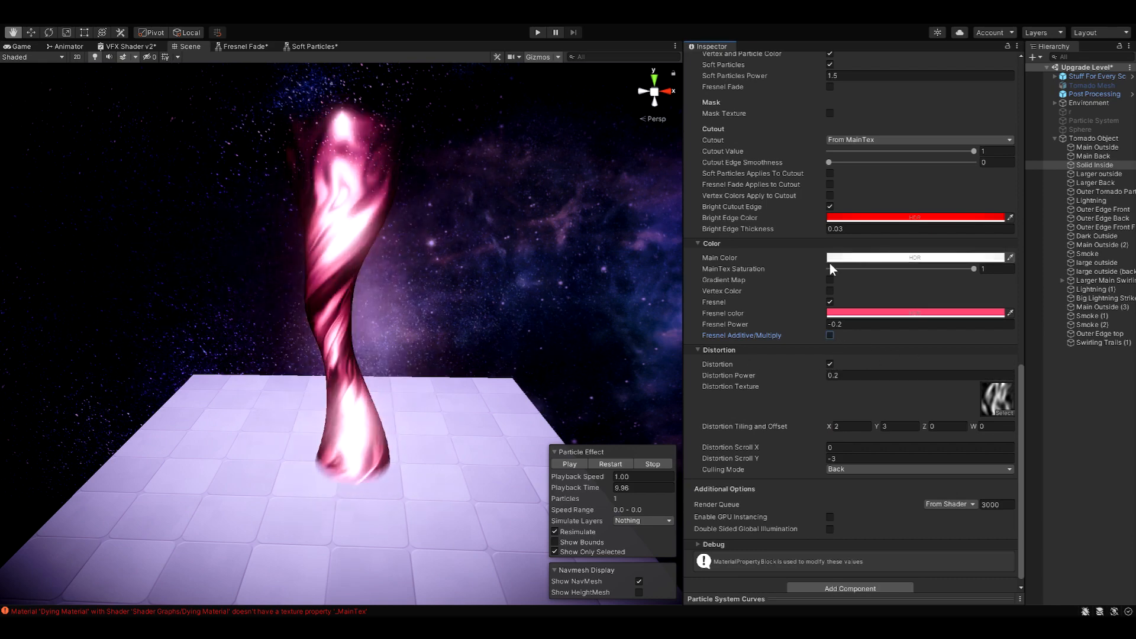
- Isolate the Larger outside system and check its Custom Data module, focusing on the X component of Custom2
left_click(1115, 174)
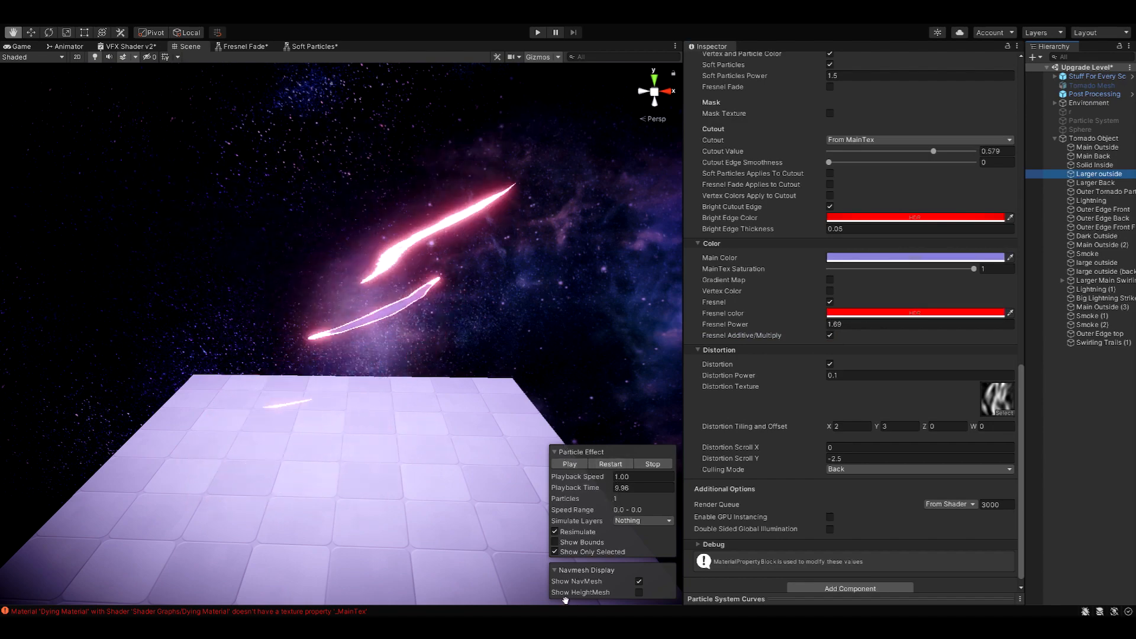
scroll(765, 342, "up", 15)
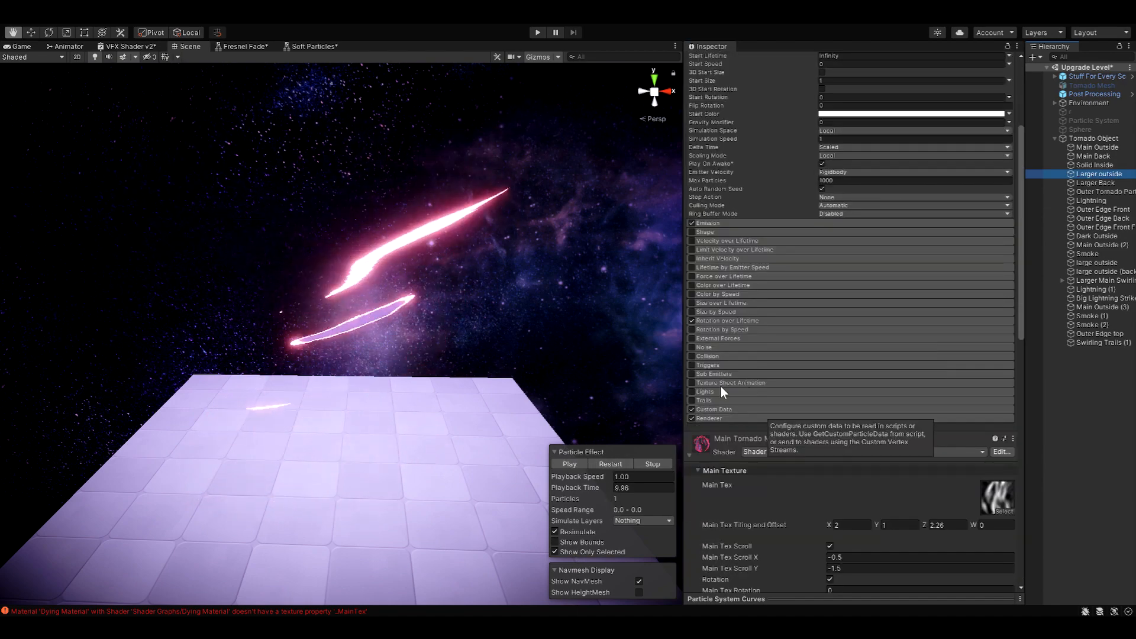
left_click(725, 409)
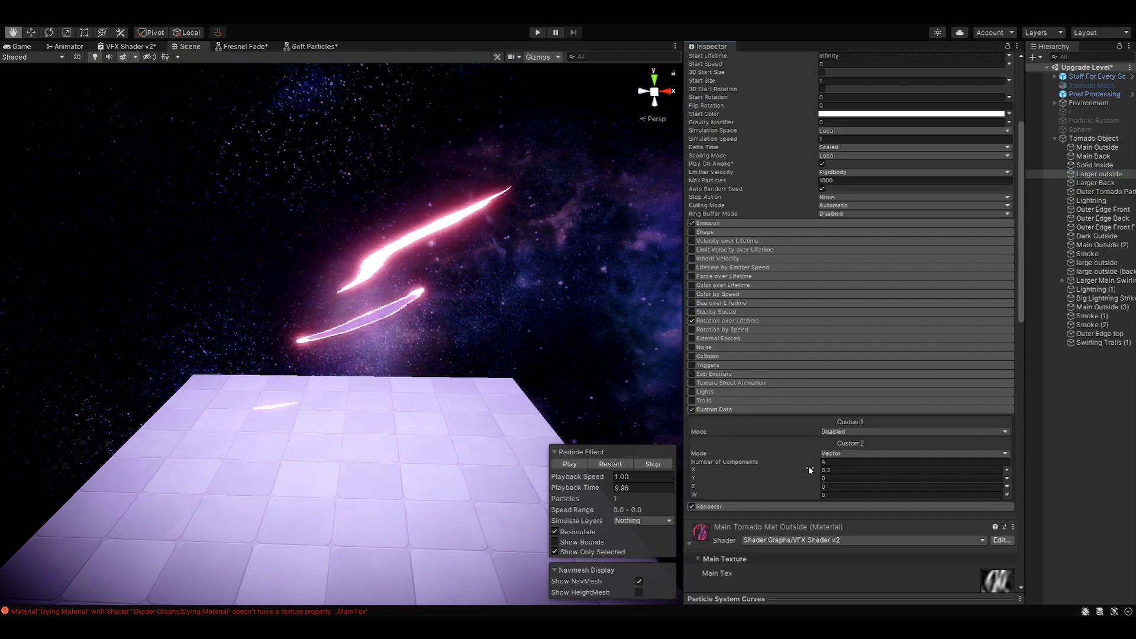
left_click_drag(809, 466, 821, 468)
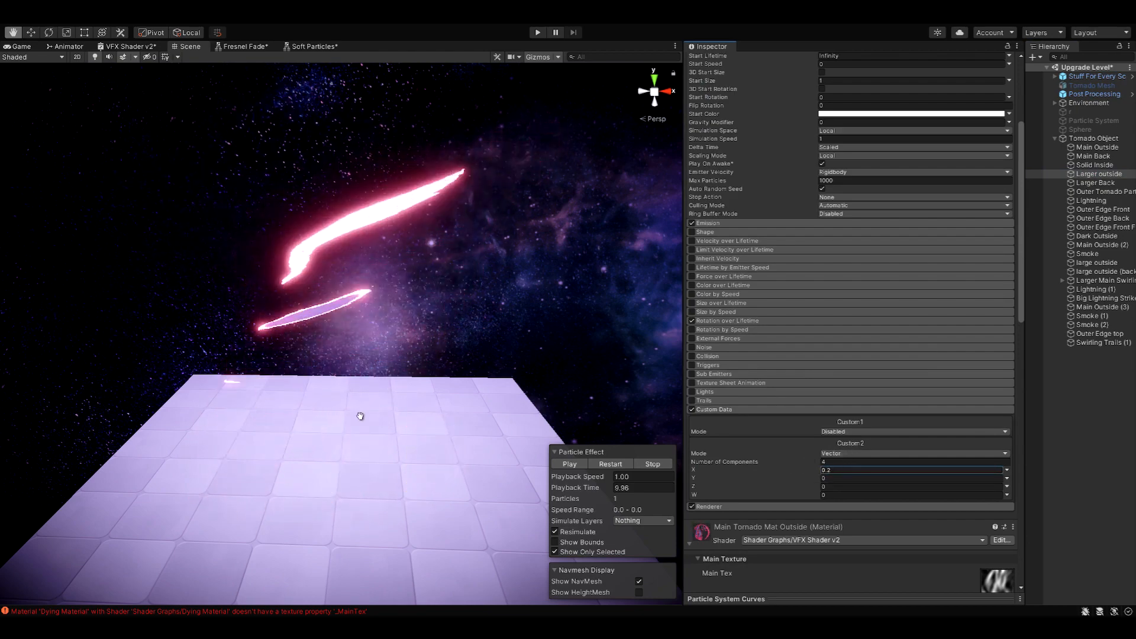
- Select Larger Back together with Larger outside and restart their combined effect
left_click(1101, 183)
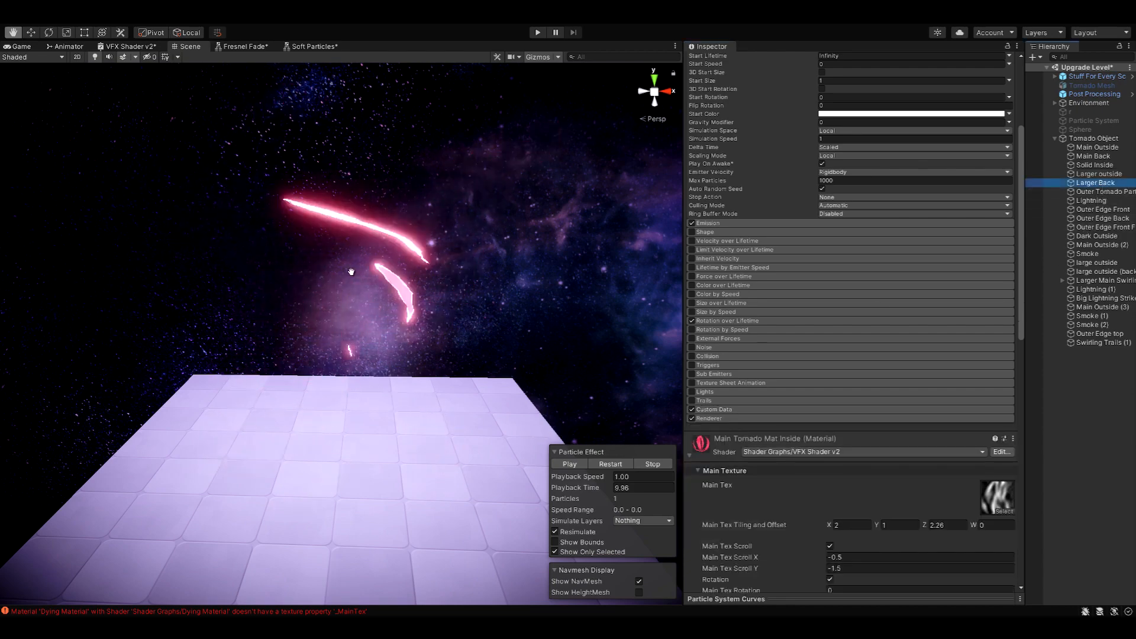
left_click(1100, 174, "ctrl")
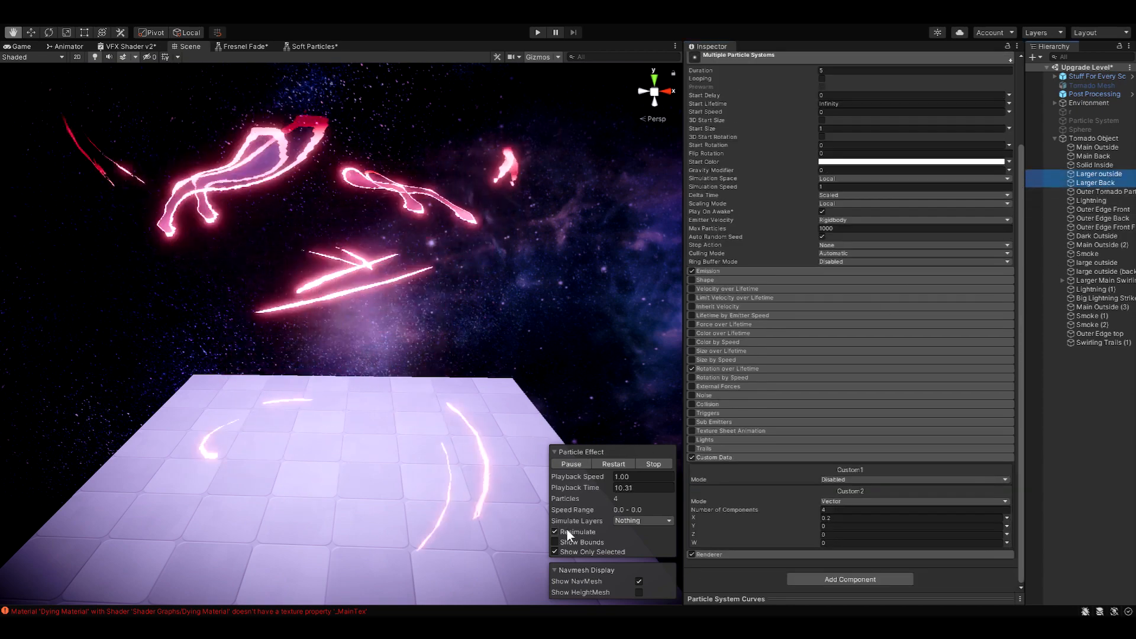
left_click(612, 464)
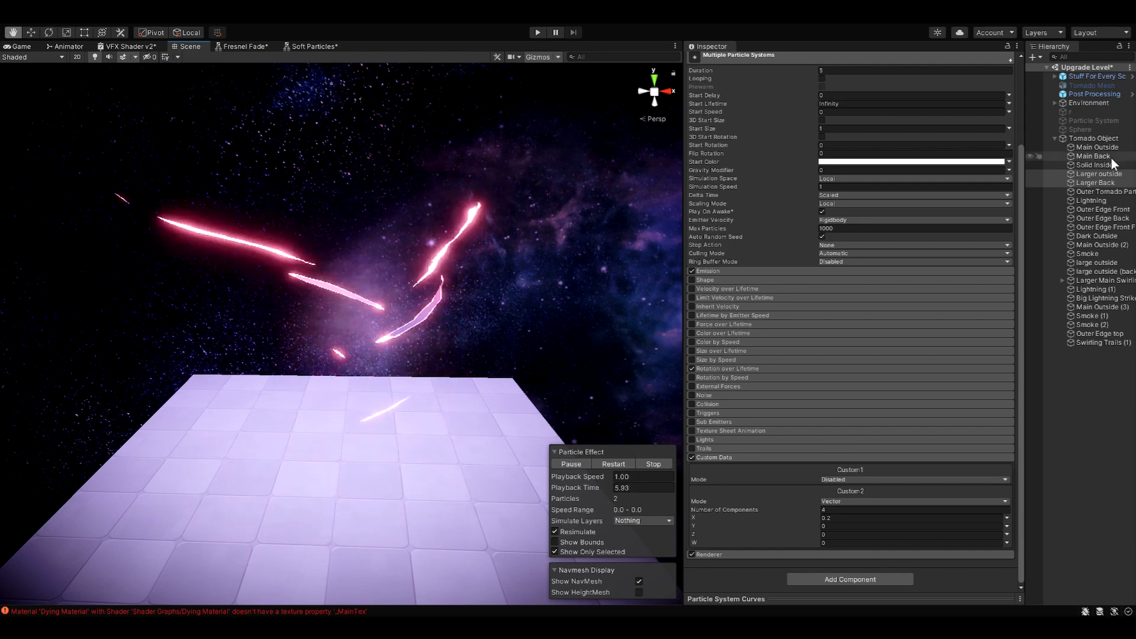
- Preview Outer Tornado Parts on its own, within the full tornado, and isolated again
left_click(1113, 191)
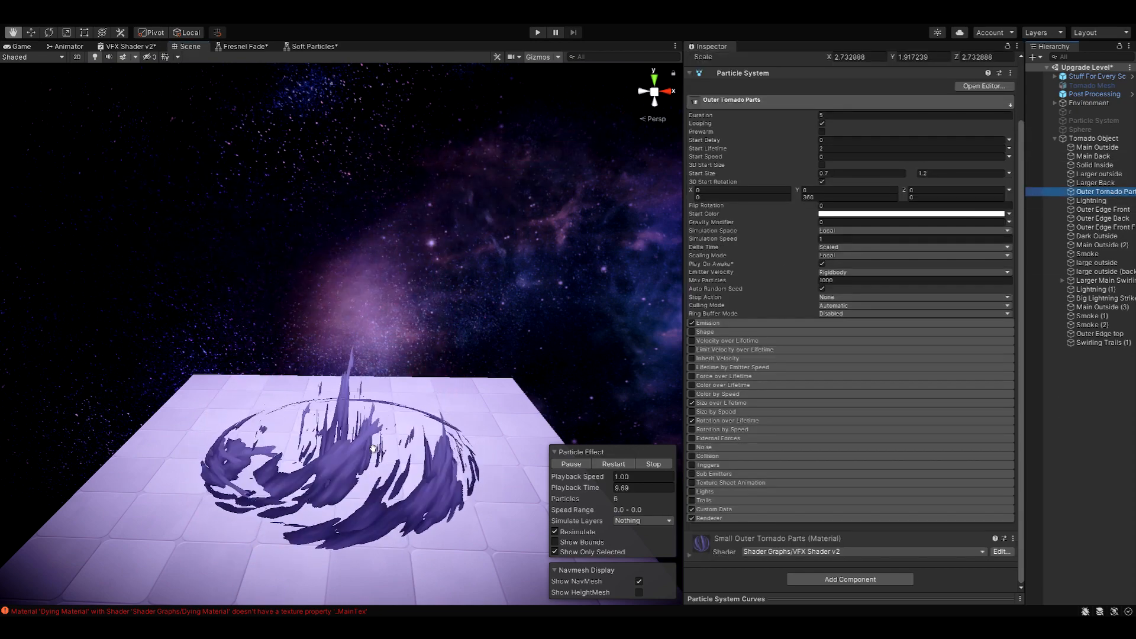
left_click(562, 550)
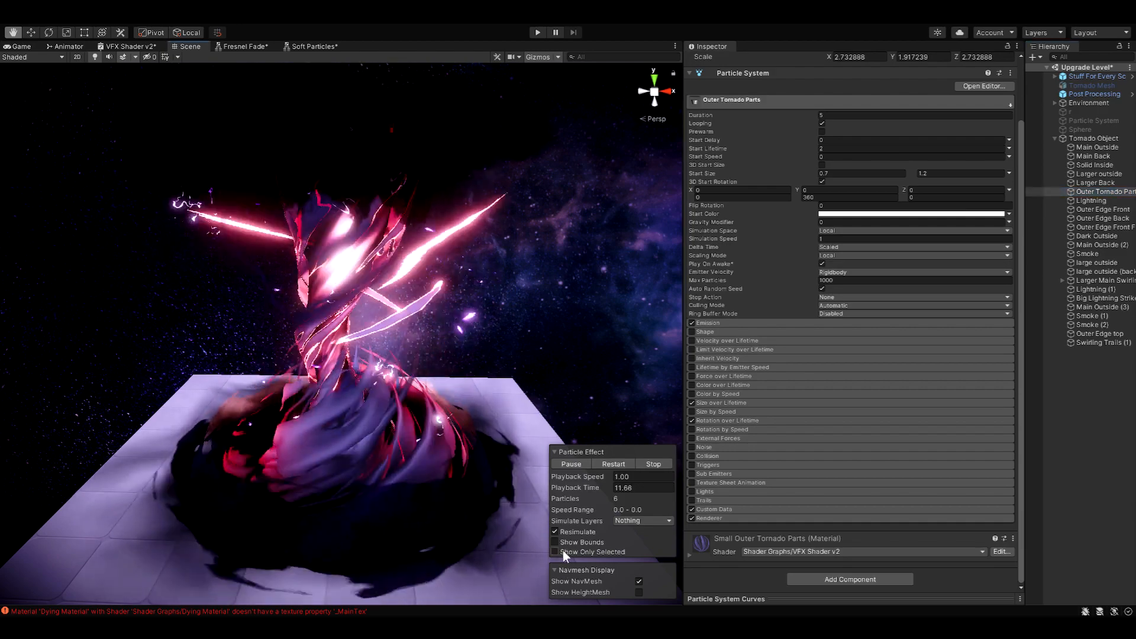
left_click(563, 550)
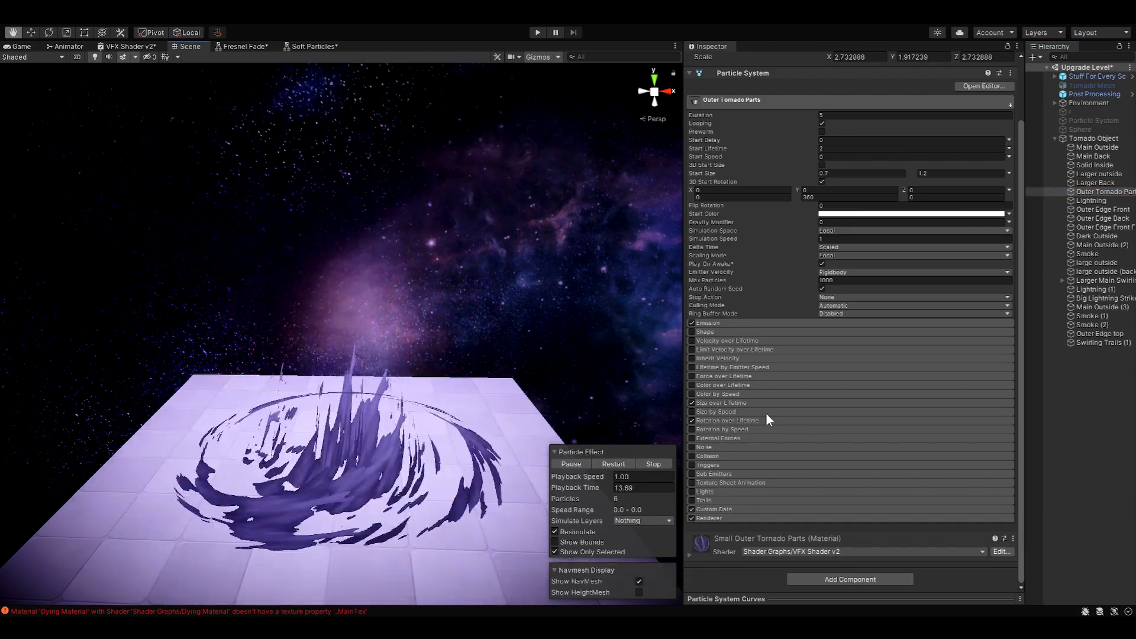
- Enable the Selection Outline and Selection Wire gizmos to show the mesh shape of Outer Tornado Parts
left_click(558, 60)
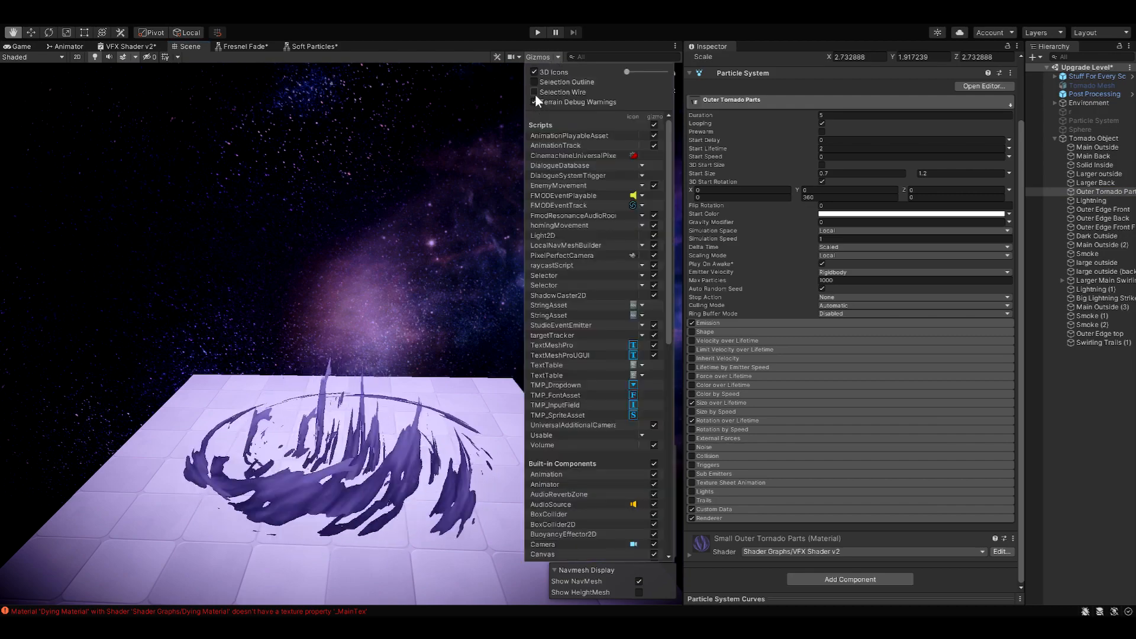
left_click(554, 91)
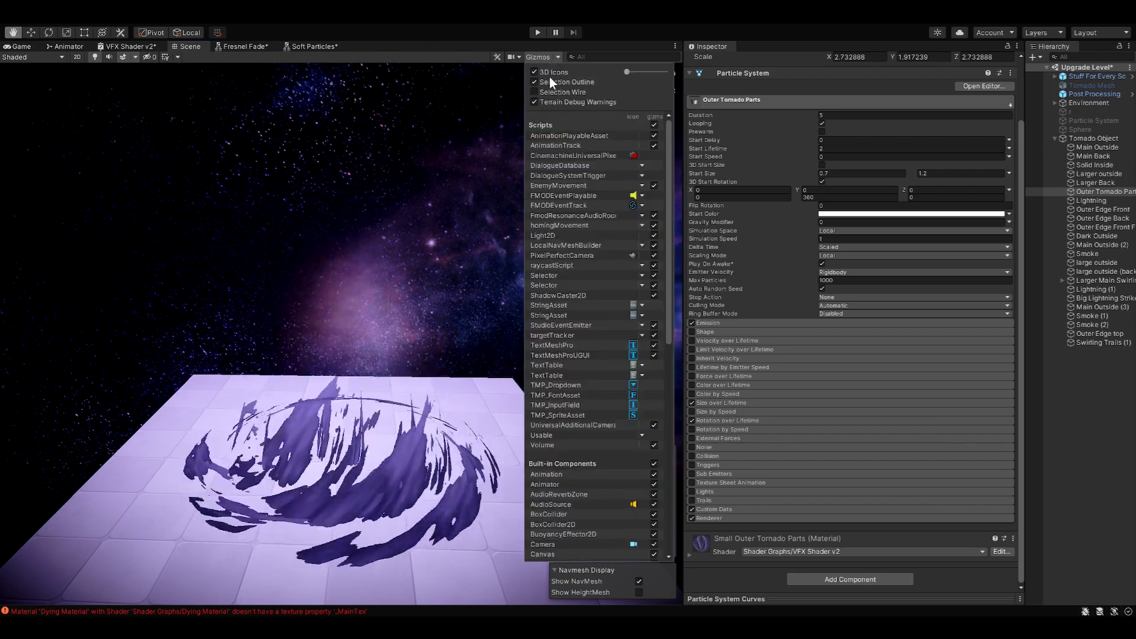
left_click(549, 81)
left_click(560, 91)
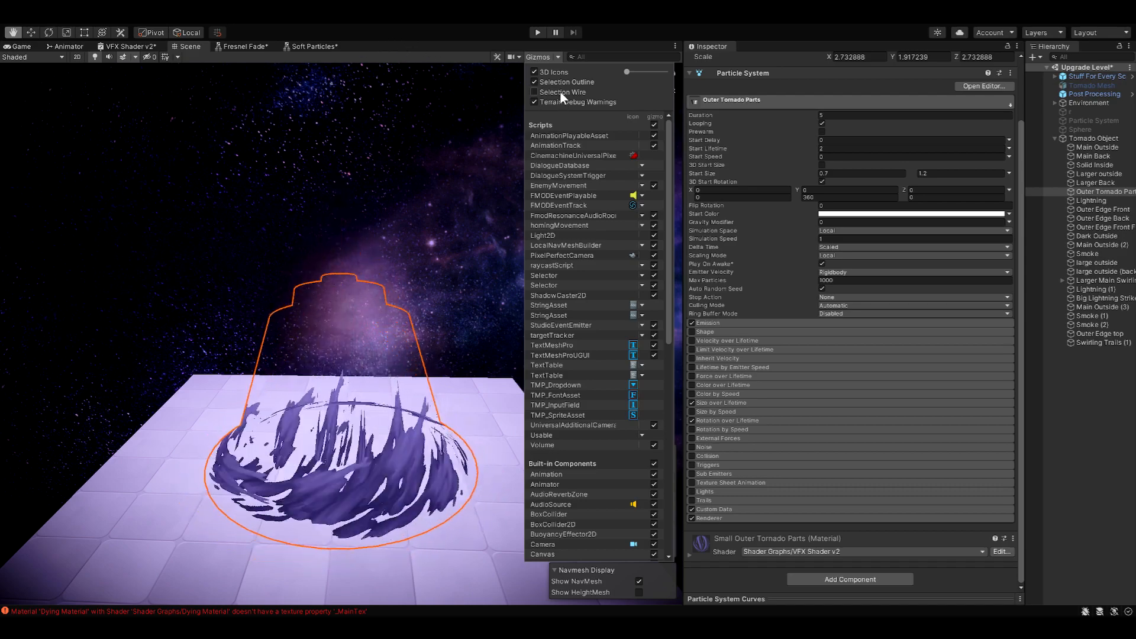
left_click(422, 423)
left_click_drag(423, 423, 510, 334, "alt")
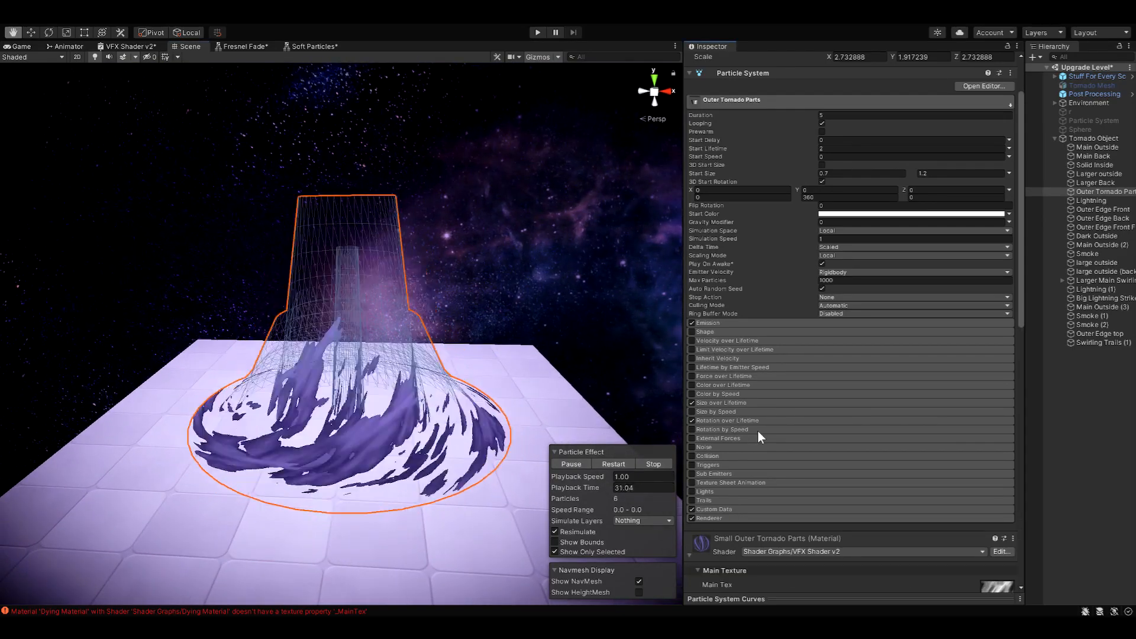
- Turn Vertex Colors Apply to Cutout off and back on in the Small Outer Tornado Parts material
scroll(759, 427, "down", 10)
left_click(725, 283)
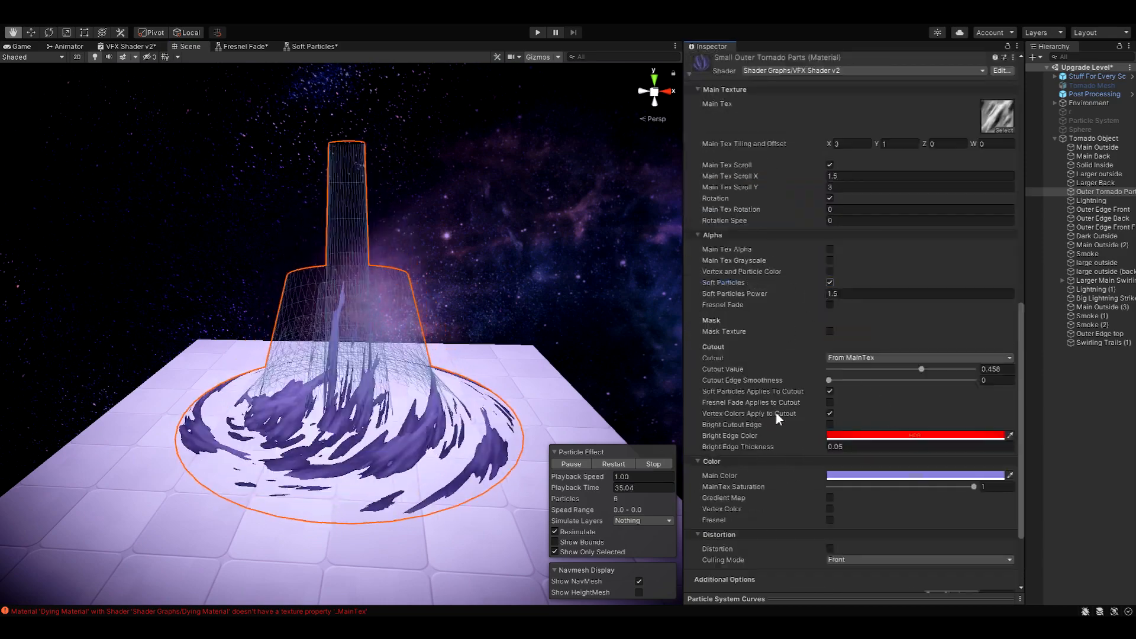
left_click(830, 413)
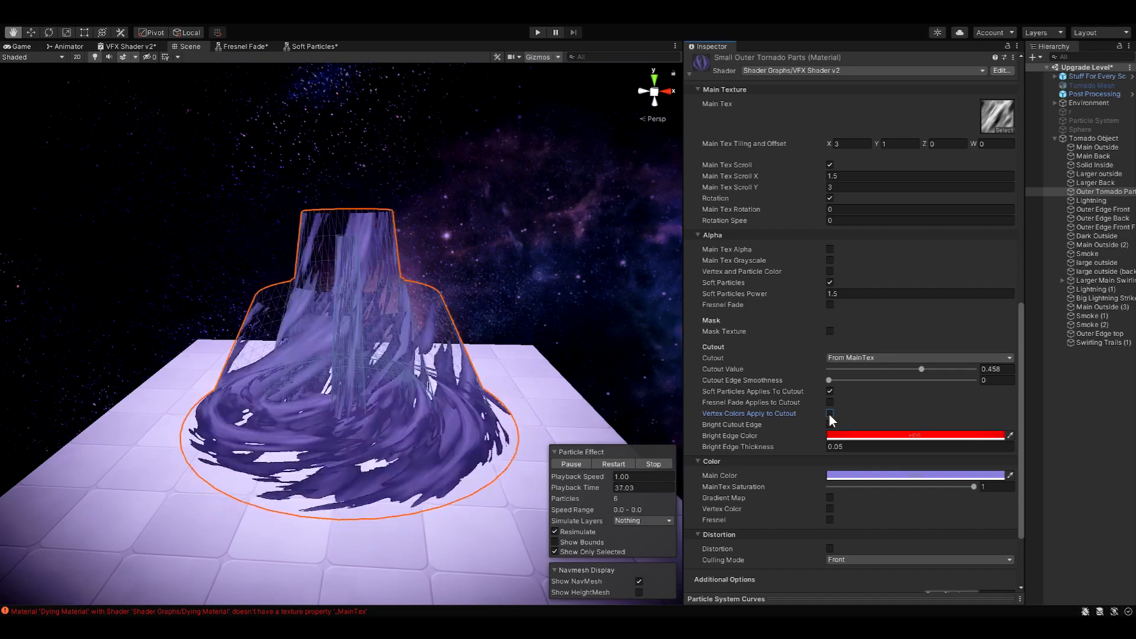
left_click(829, 413)
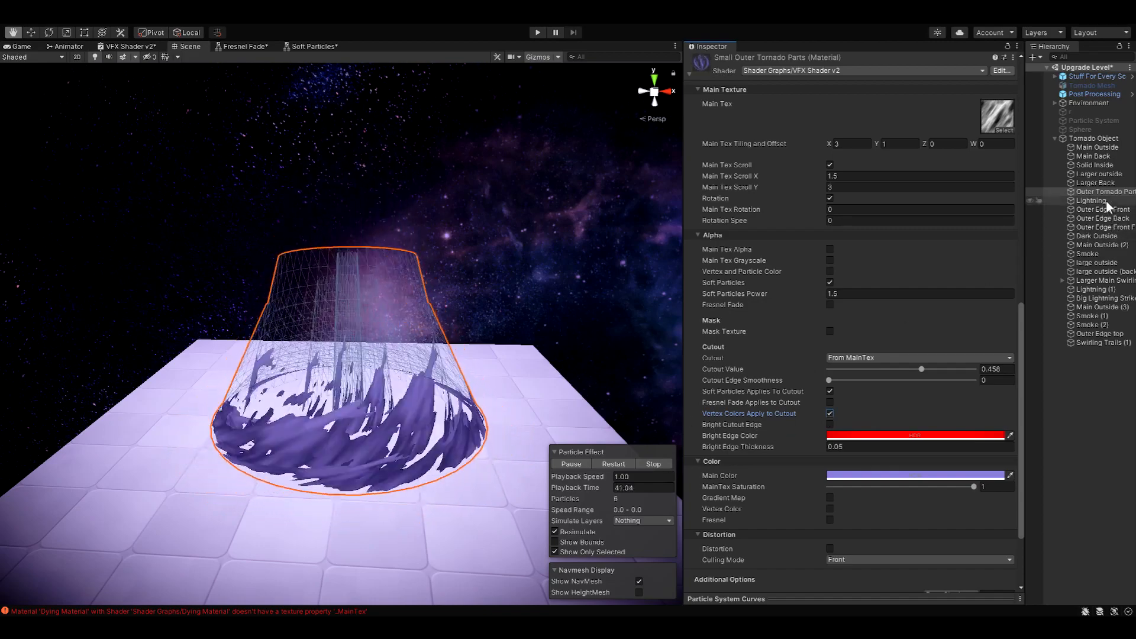
- Preview the Lightning system on its own, within the full tornado, and isolated again
left_click(1106, 202)
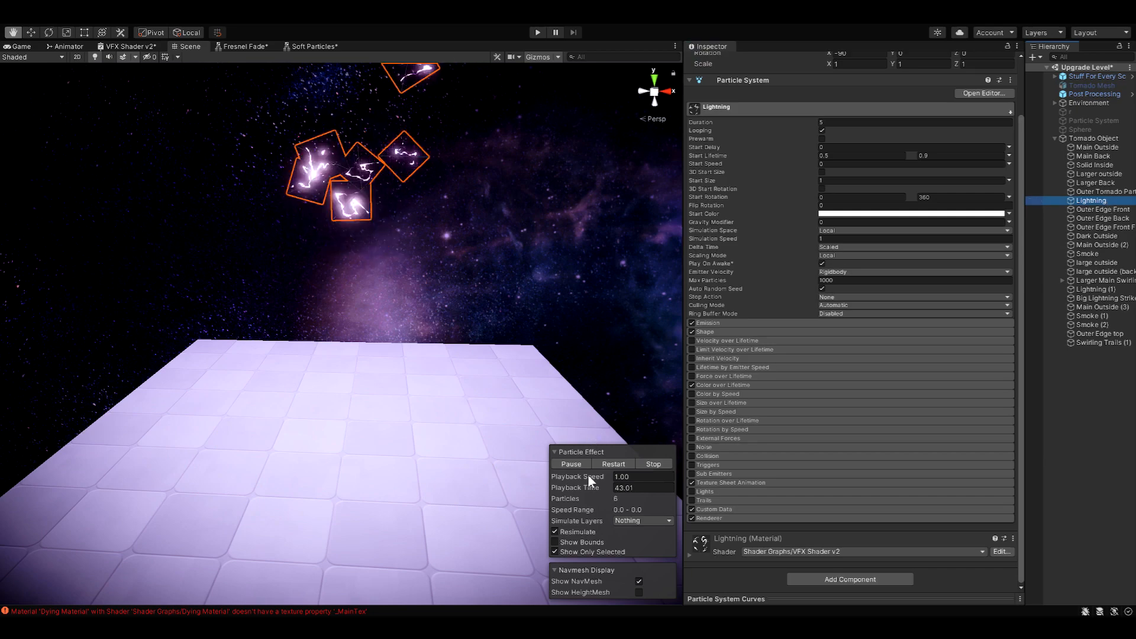
left_click(568, 550)
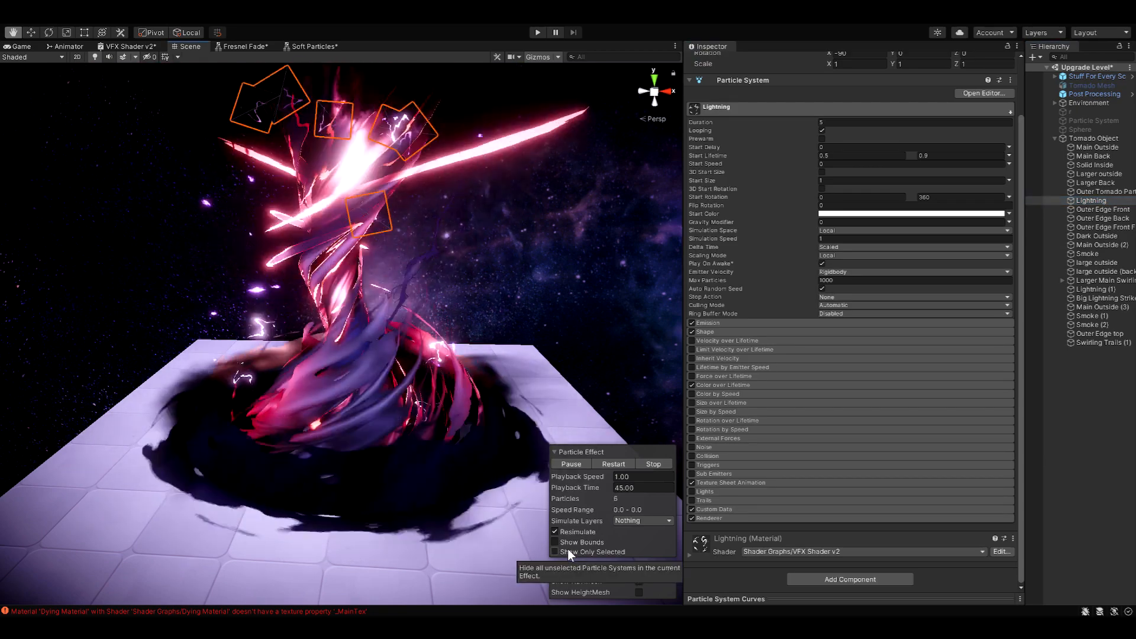
left_click(567, 551)
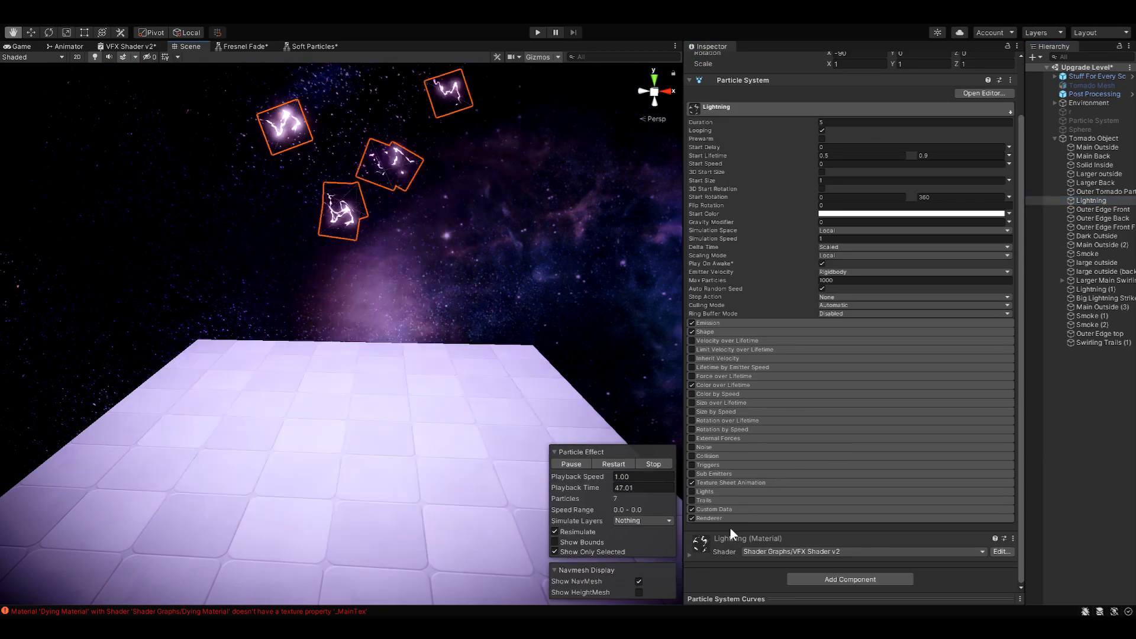
- Try the Lightning material with Main Tex Grayscale disabled and inspect the lightning particles up close
left_click(707, 535)
scroll(858, 383, "down", 5)
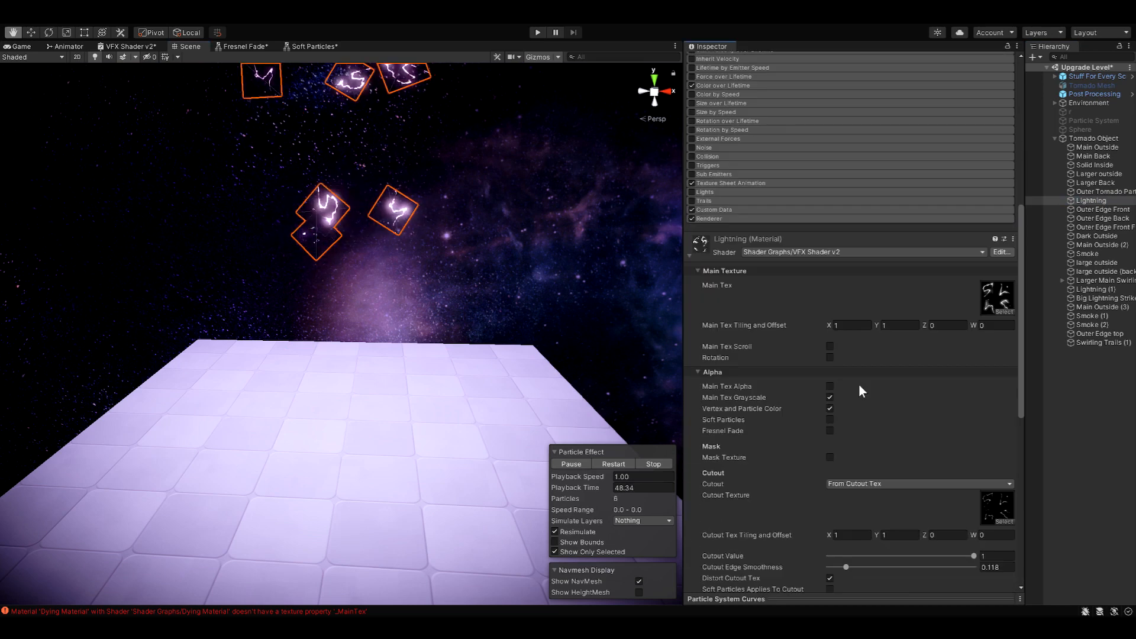
scroll(726, 431, "down", 3)
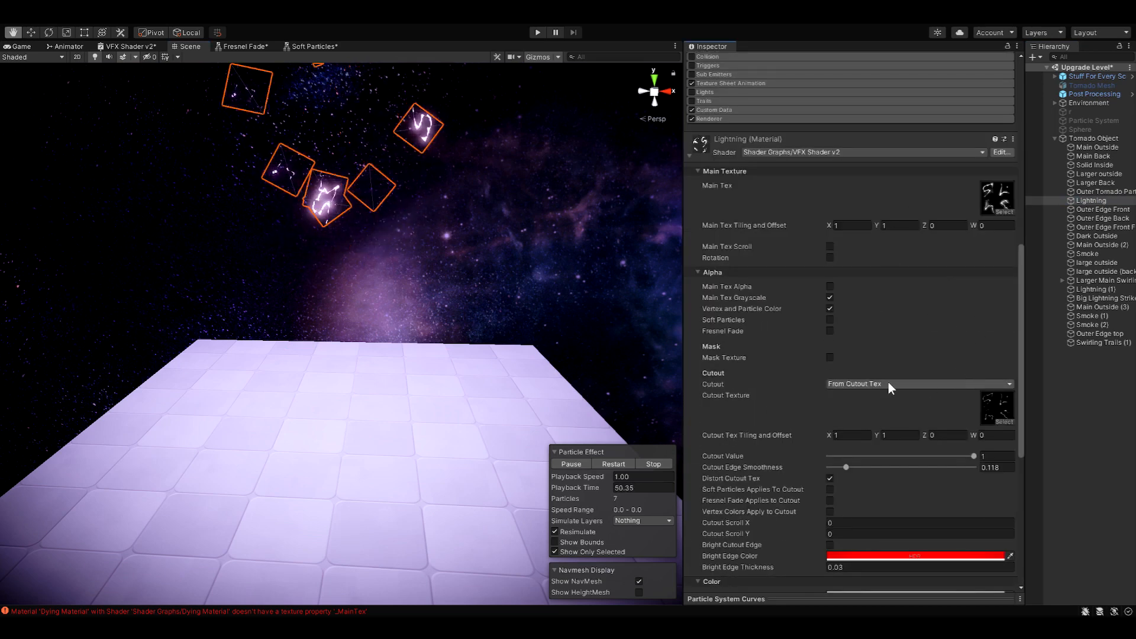
left_click(830, 297)
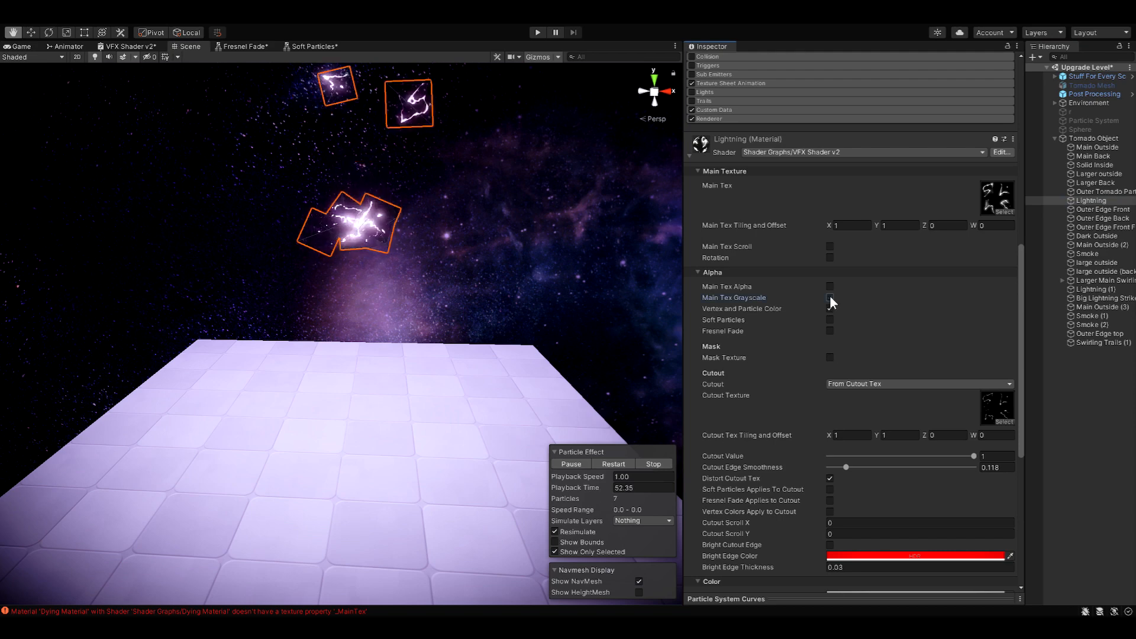
left_click(831, 298)
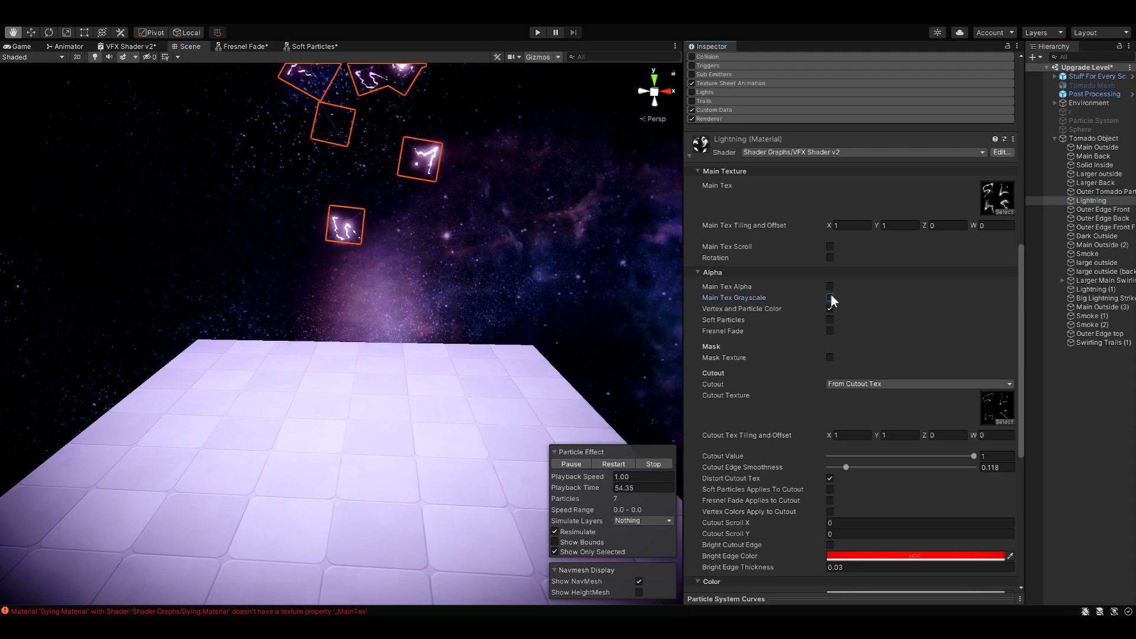
left_click(830, 298)
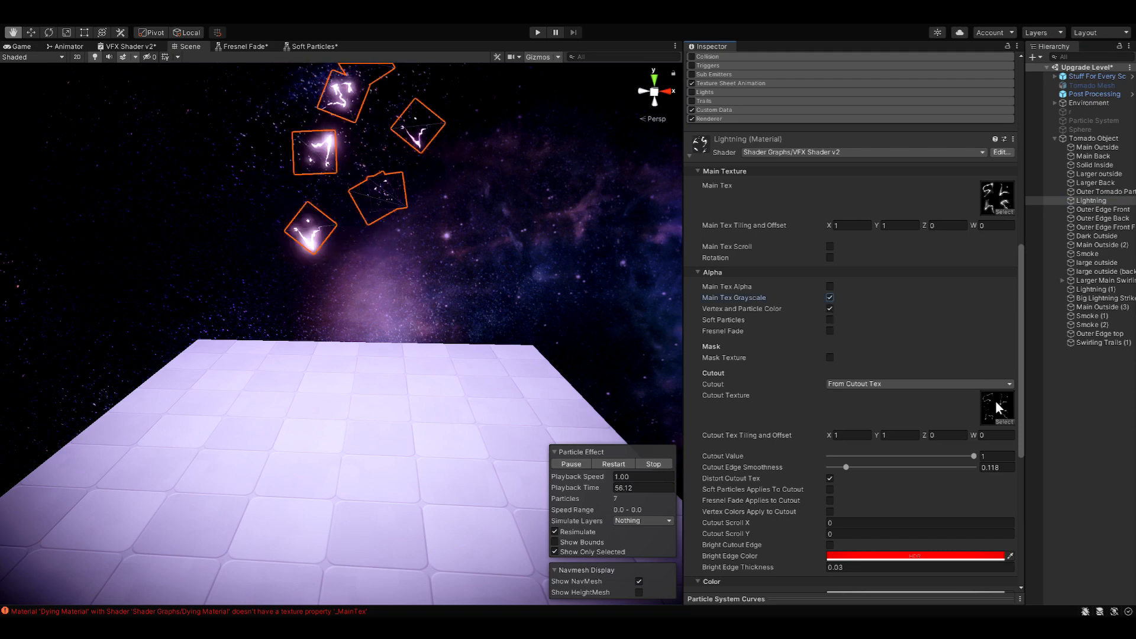
left_click(830, 298)
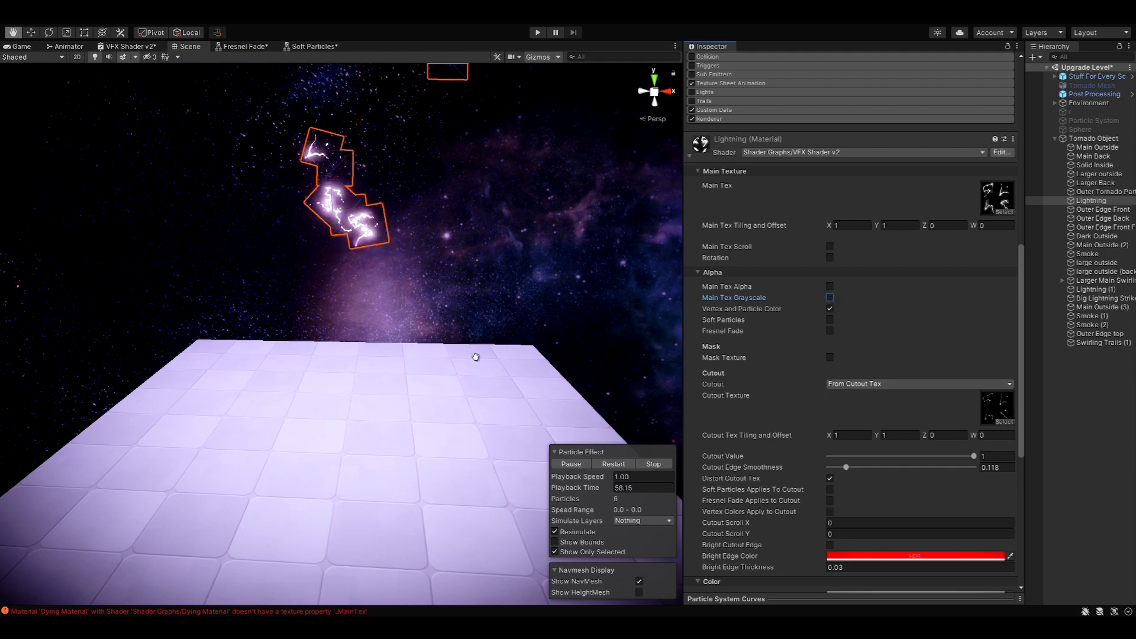
right_click_drag(473, 356, 628, 315)
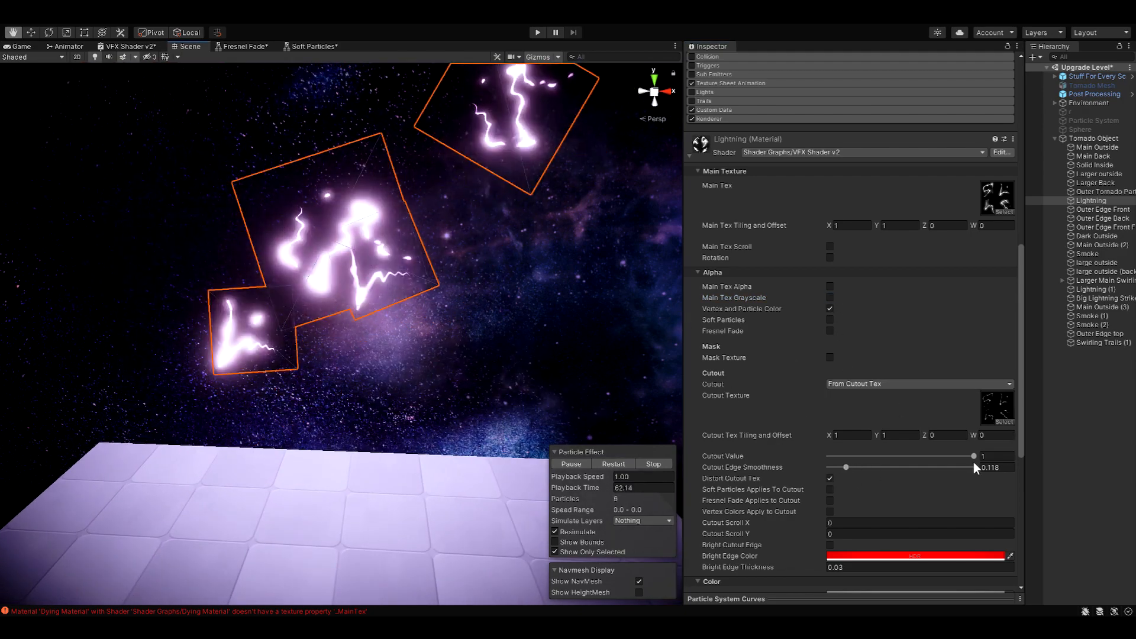
- Examine the Color over Lifetime gradient of the Lightning system in the Gradient Editor and close it
scroll(769, 396, "up", 10)
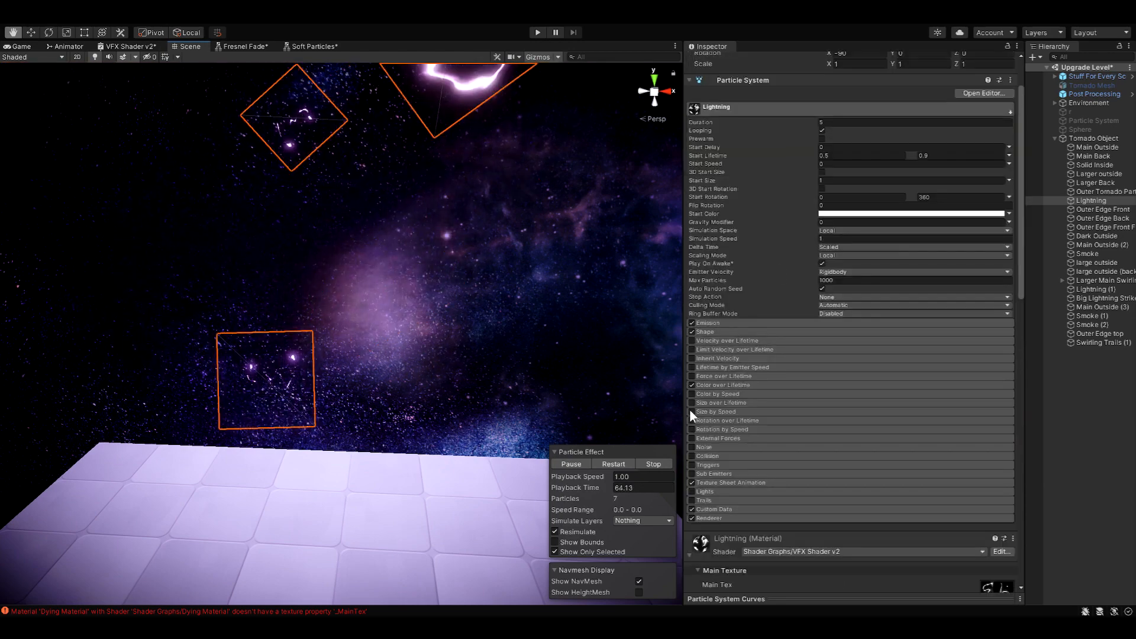
left_click(718, 385)
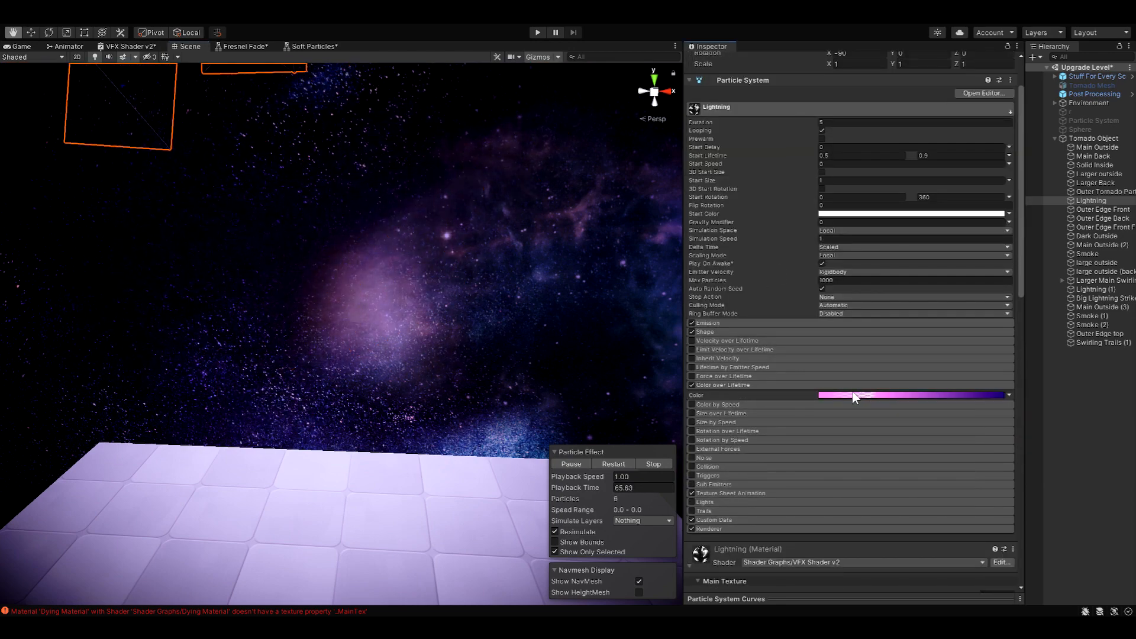
left_click(890, 395)
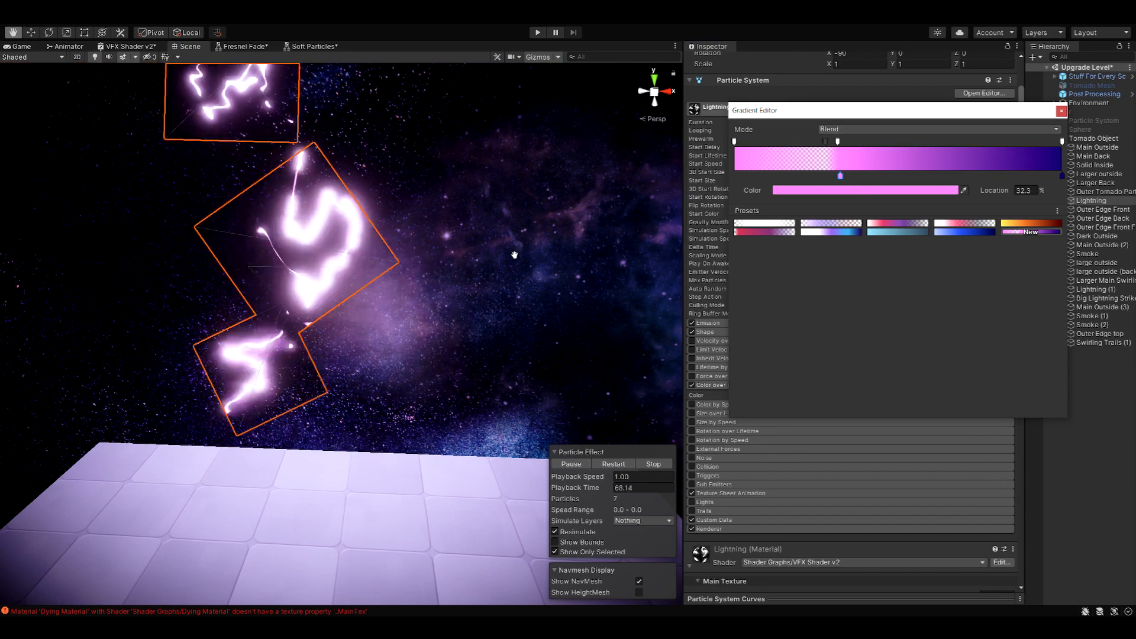
left_click(1062, 111)
- Enable Main Tex Grayscale in the Lightning material and review its Cutout, Color and Distortion settings
scroll(831, 333, "down", 10)
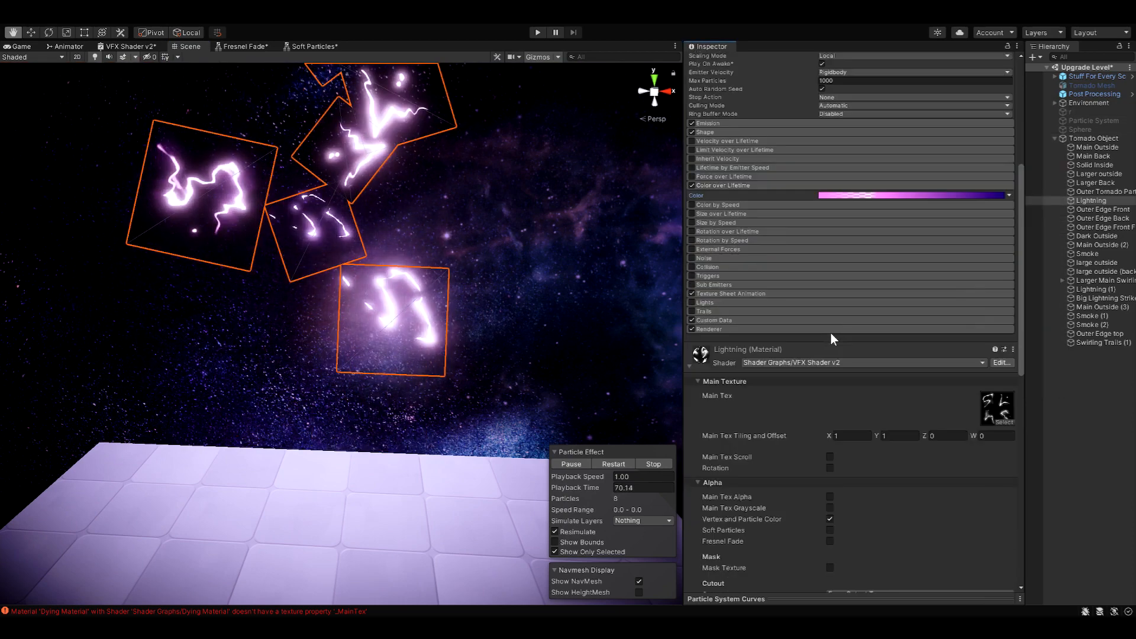
left_click(829, 309)
scroll(833, 311, "down", 4)
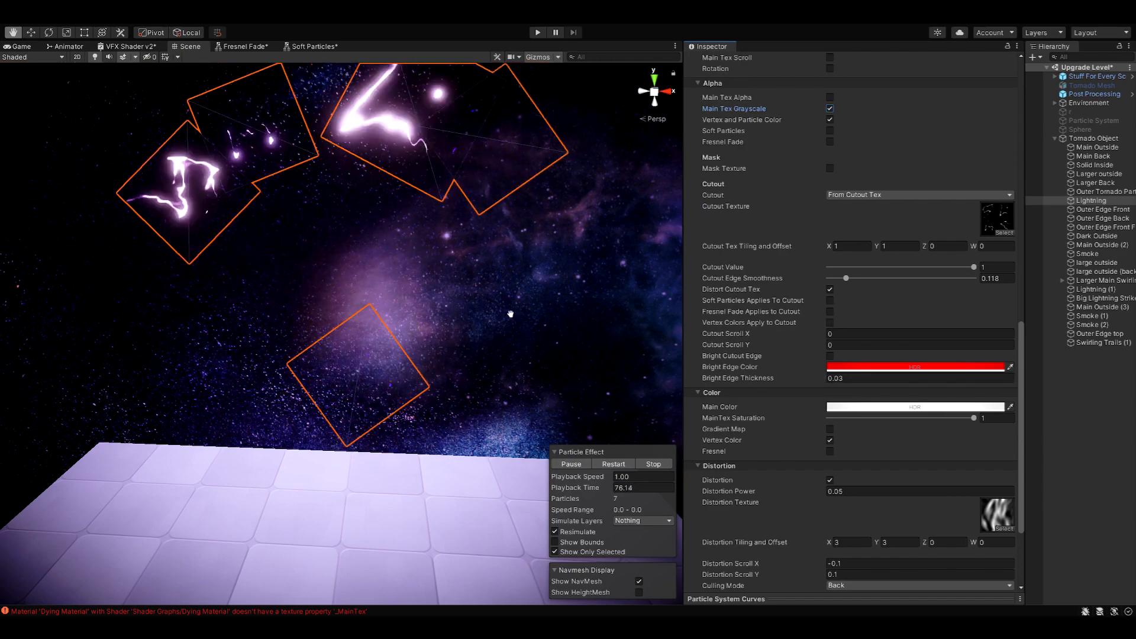
scroll(527, 398, "down", 3)
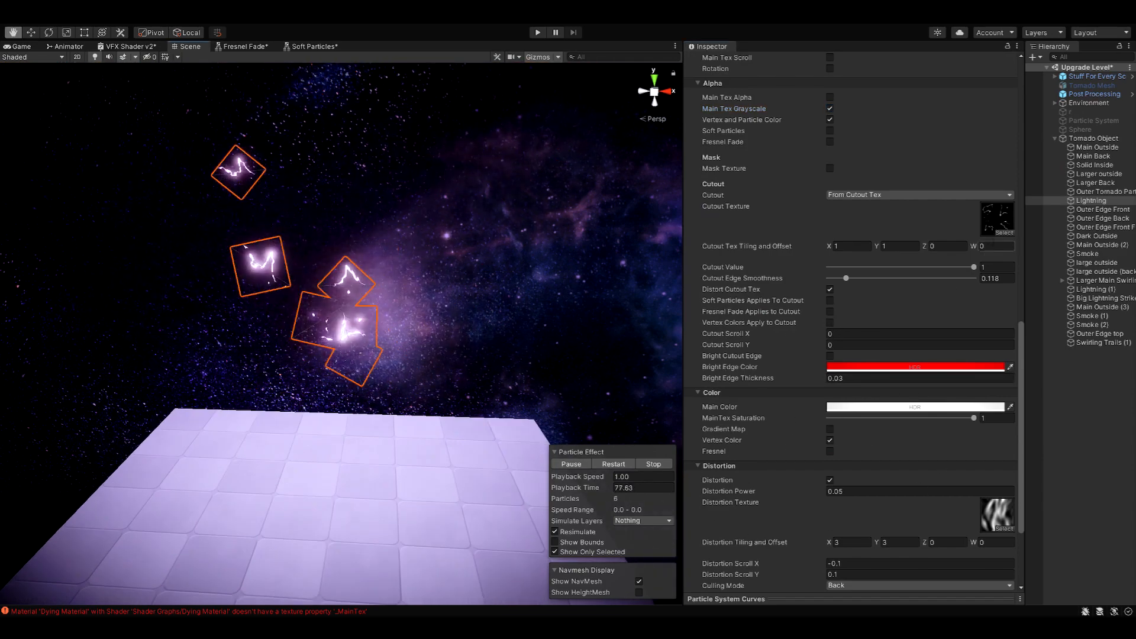
- Select the Outer Edge Front system and view its isolated ring around the tornado's base
left_click(1098, 210)
middle_click_drag(595, 416, 534, 351, "alt")
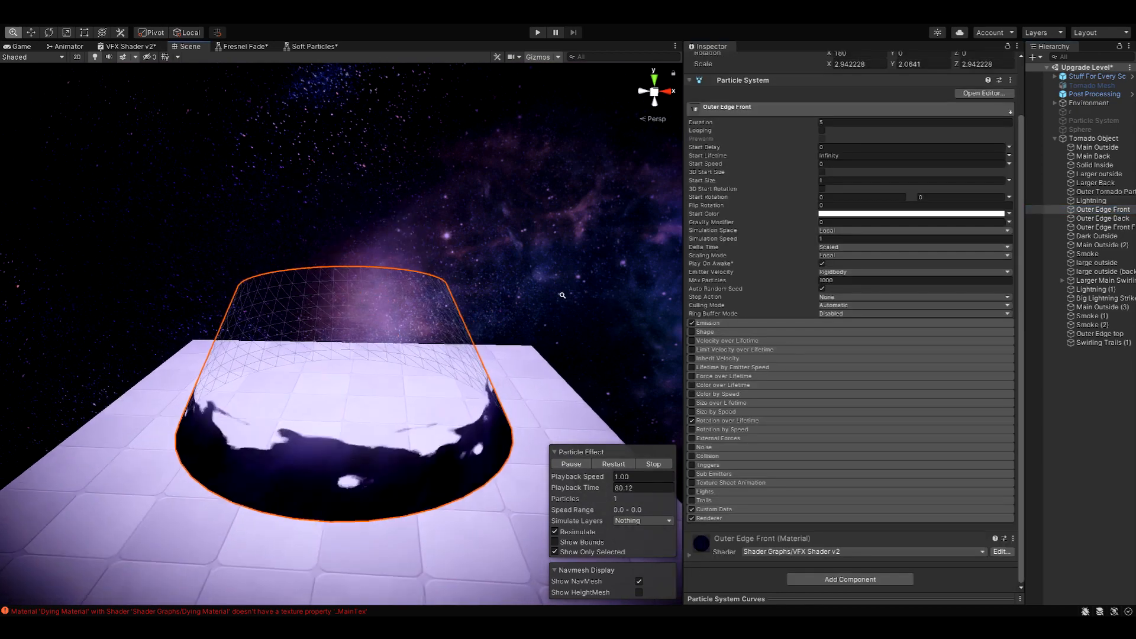
- Add the Outer Edge Back system to the Outer Edge Front selection, then restart and pause playback to view both edge layers
left_click_drag(535, 352, 537, 361, "alt")
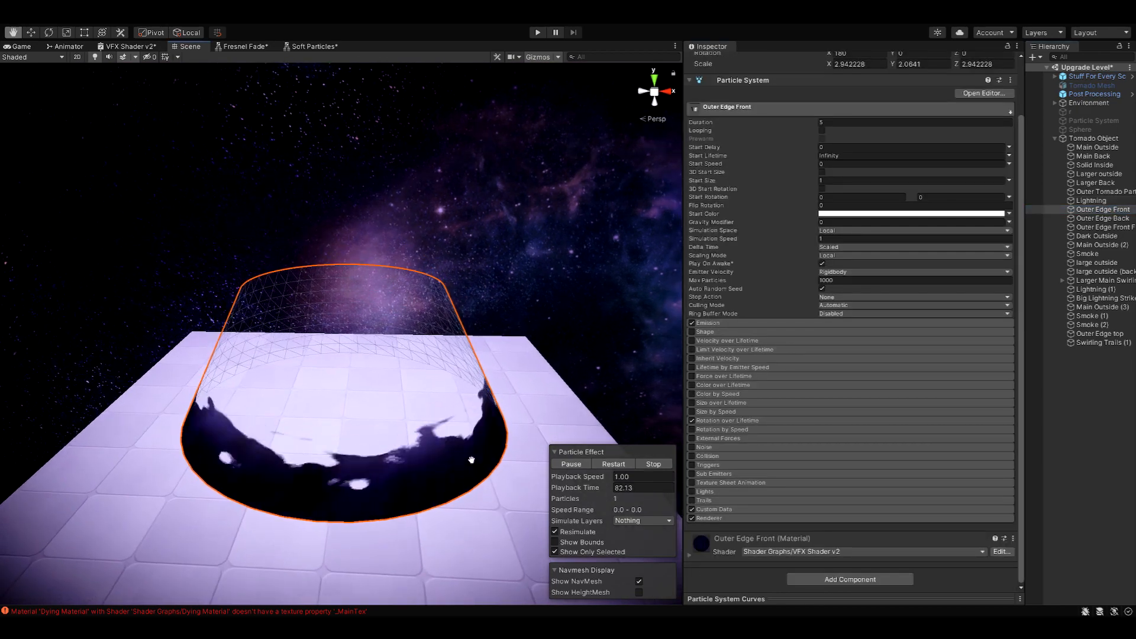
left_click(616, 453)
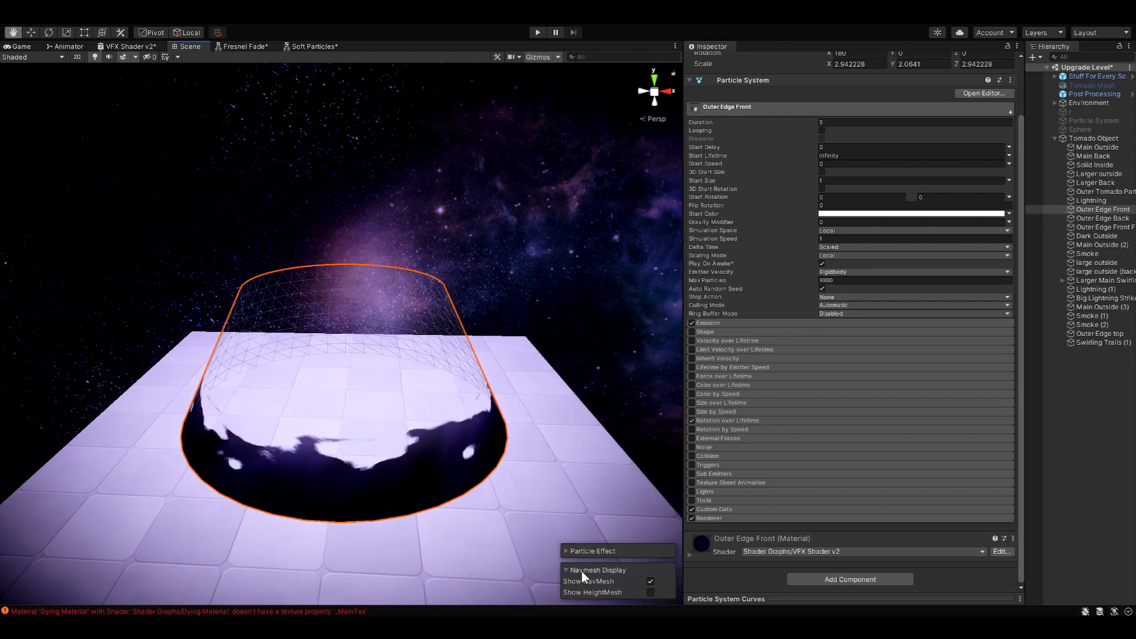
left_click(592, 551)
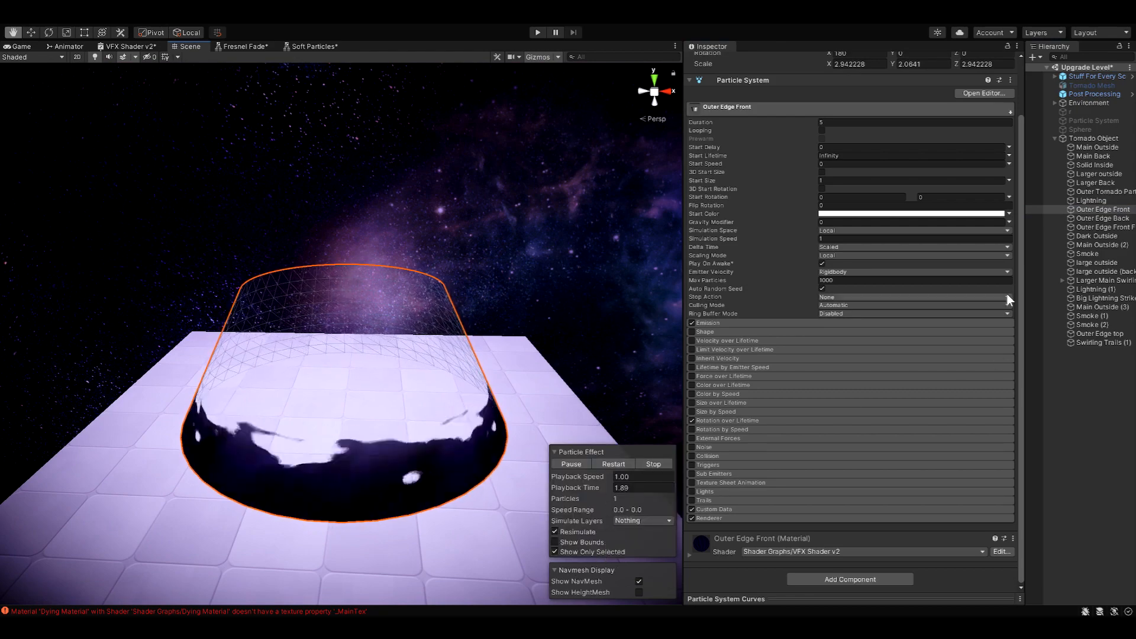
left_click(1099, 217, "ctrl")
left_click(614, 464)
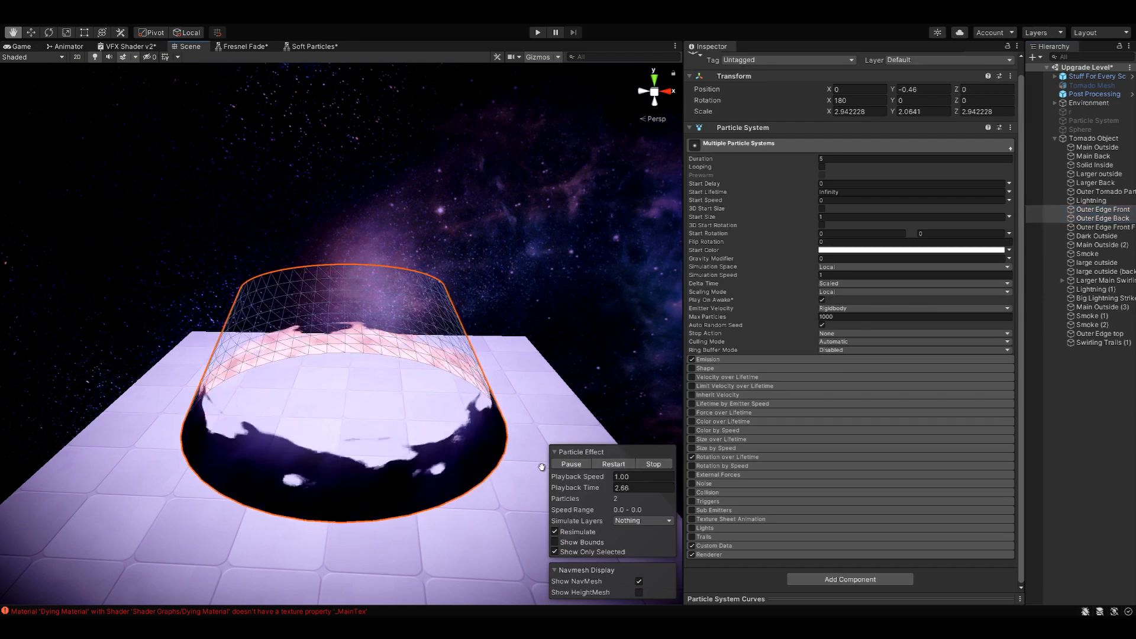
left_click(567, 464)
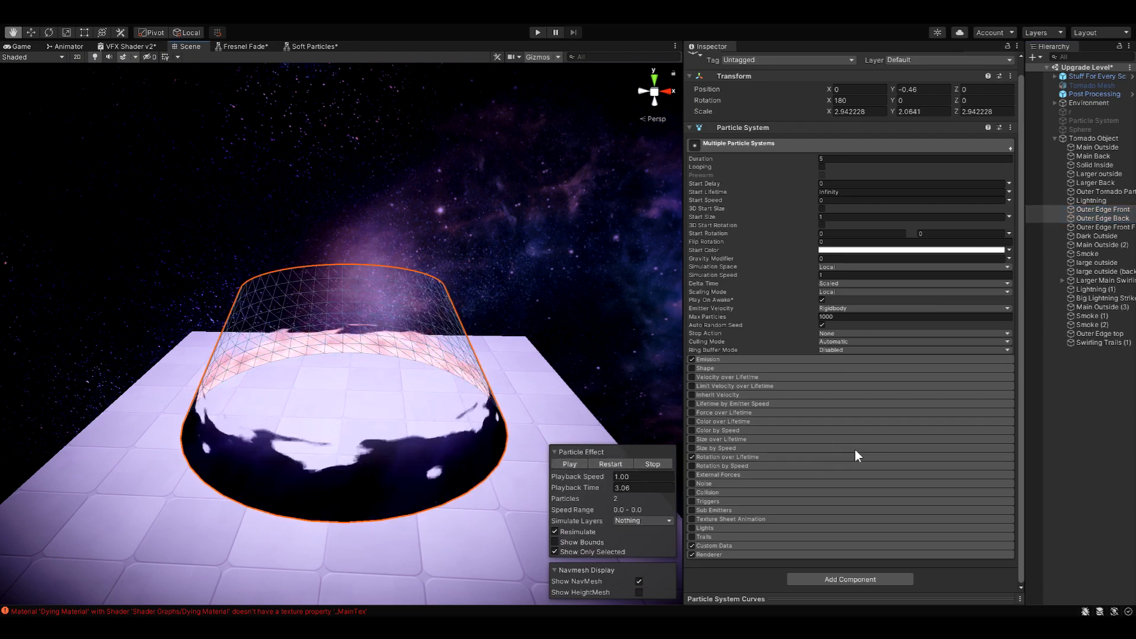
- Select only the Outer Edge Front system and review its material's Alpha, Cutout and Color settings
left_click(1108, 200)
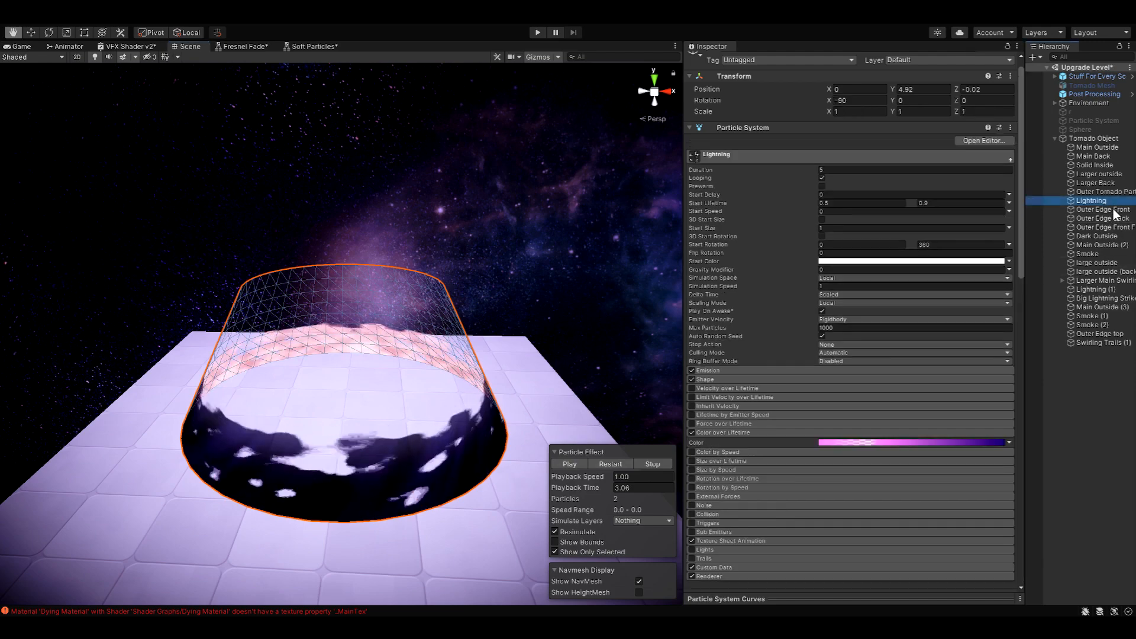
left_click(1104, 209)
scroll(723, 518, "down", 3)
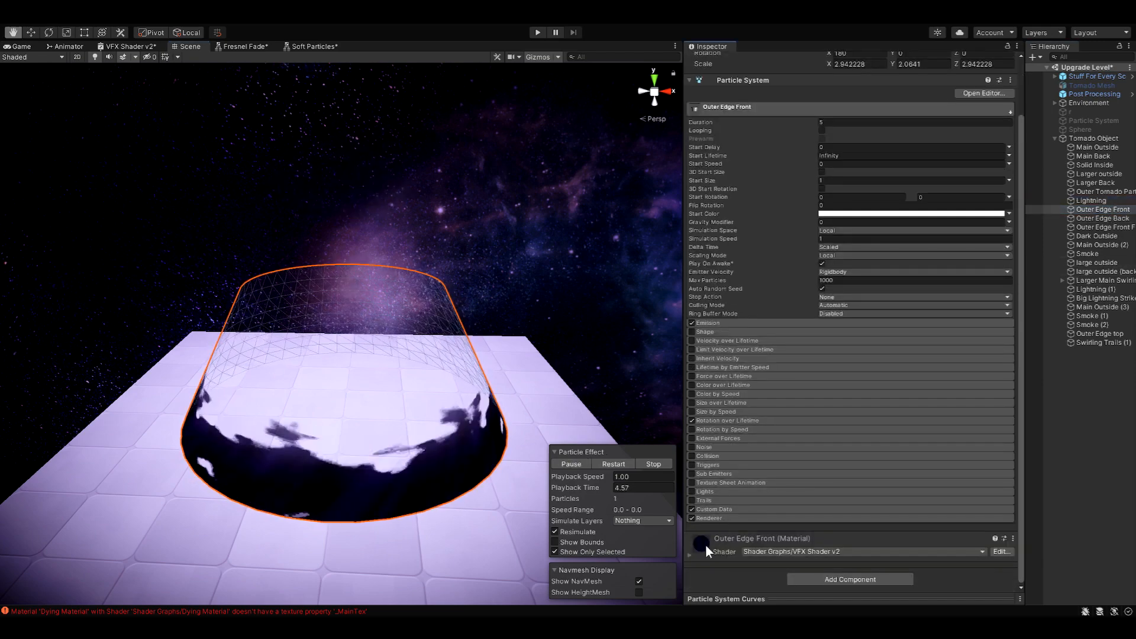
left_click(708, 539)
scroll(746, 497, "down", 5)
scroll(775, 473, "down", 5)
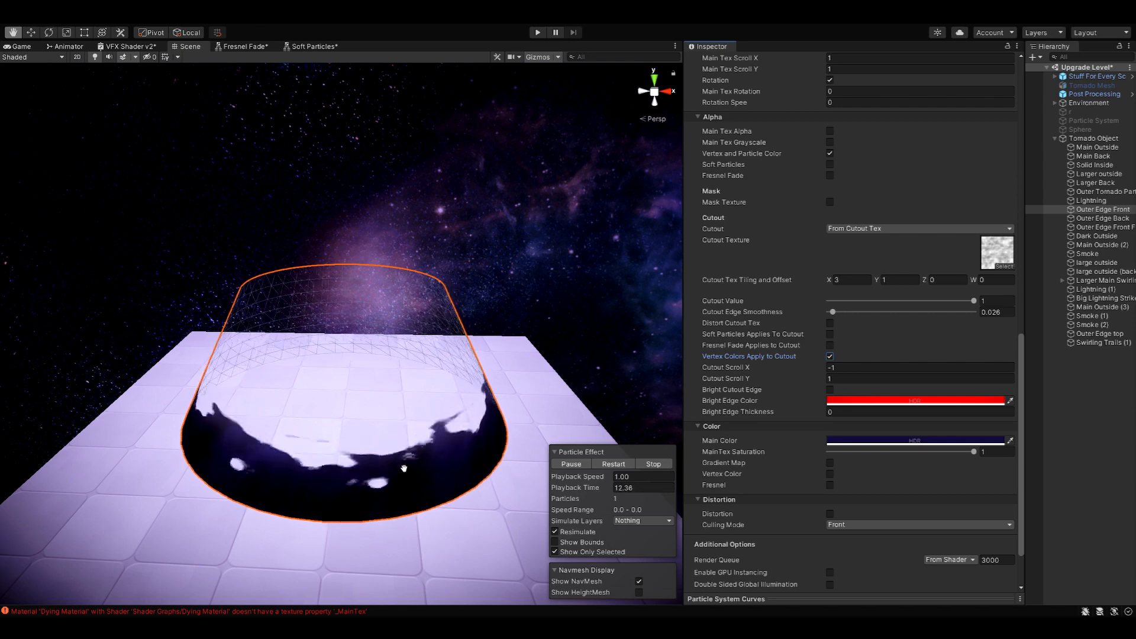
- Pause playback and try the Outer Edge Front material with Main Tex Scroll disabled, then enable it again
left_click(569, 464)
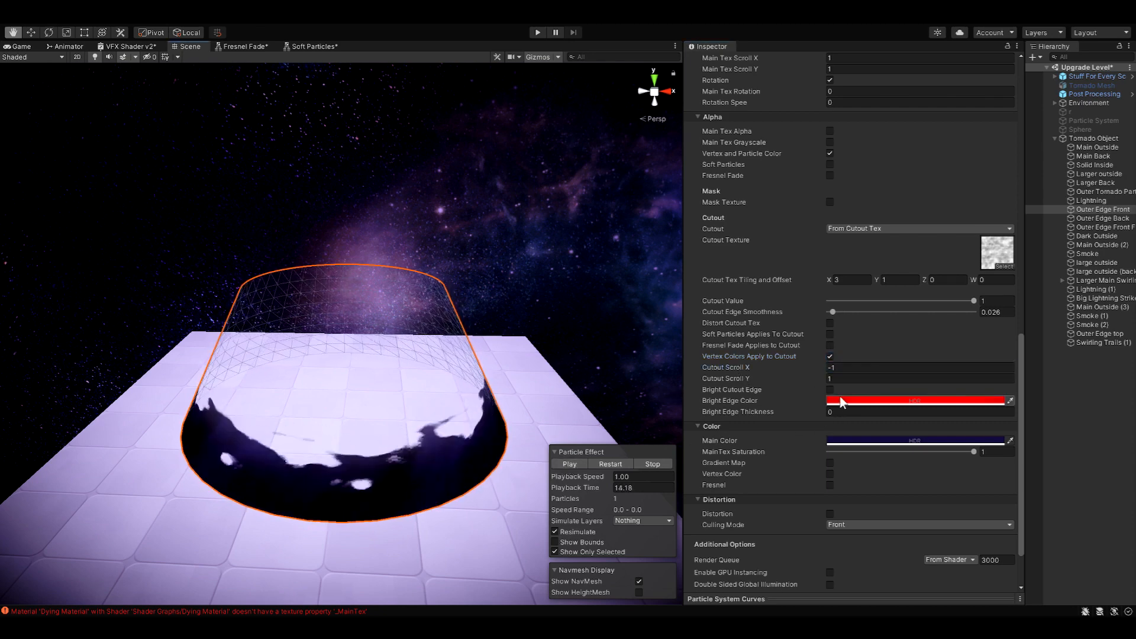
scroll(842, 402, "up", 5)
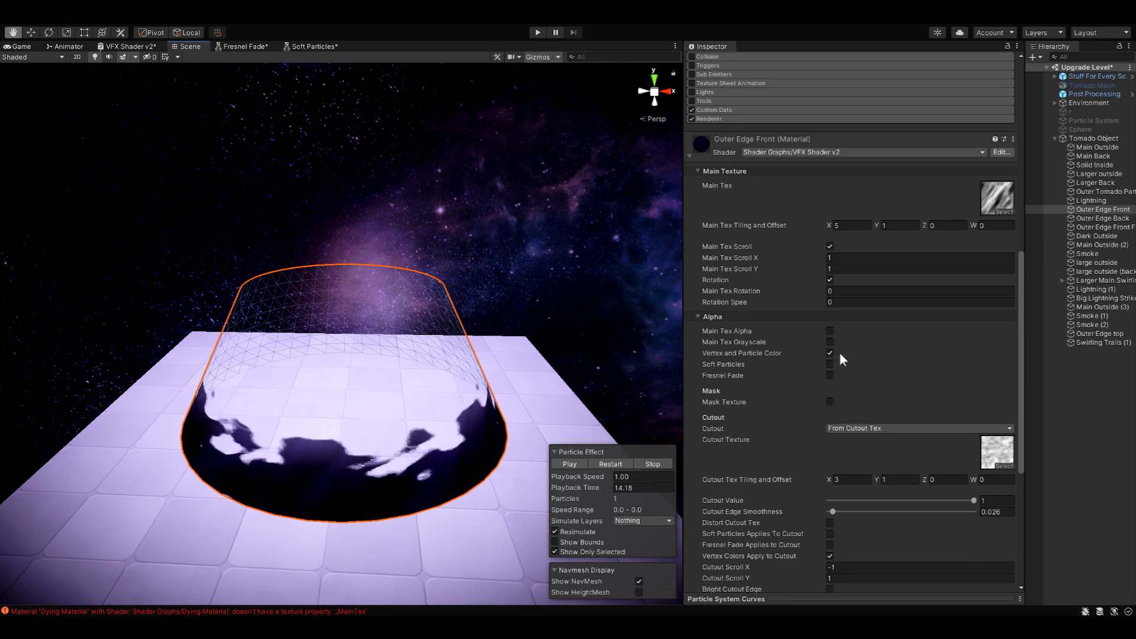
left_click(830, 246)
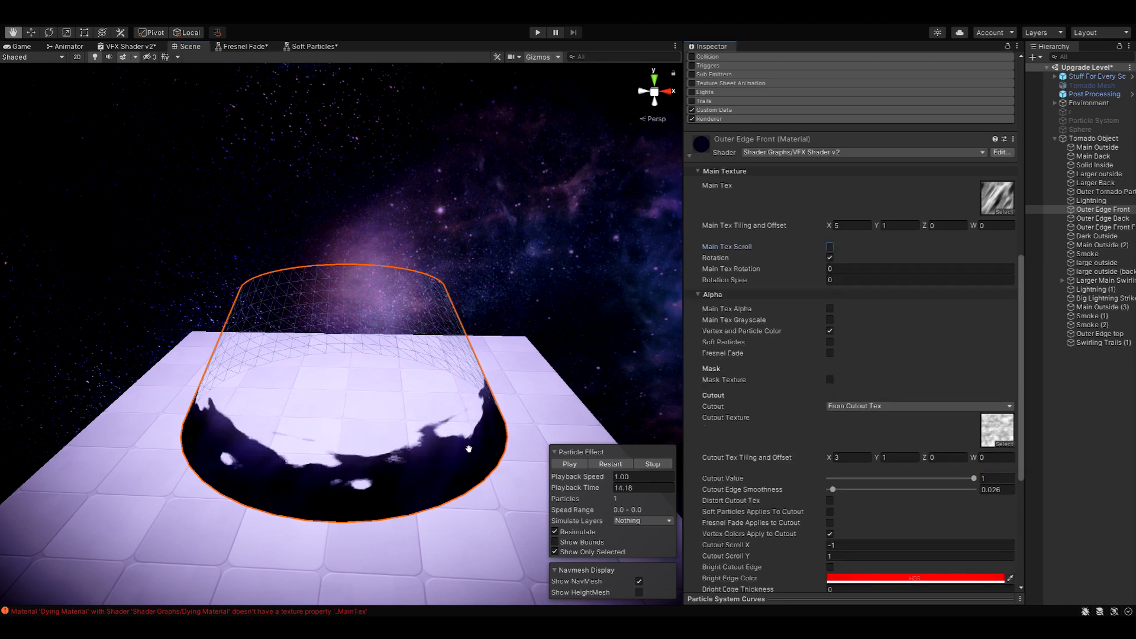
left_click(830, 247)
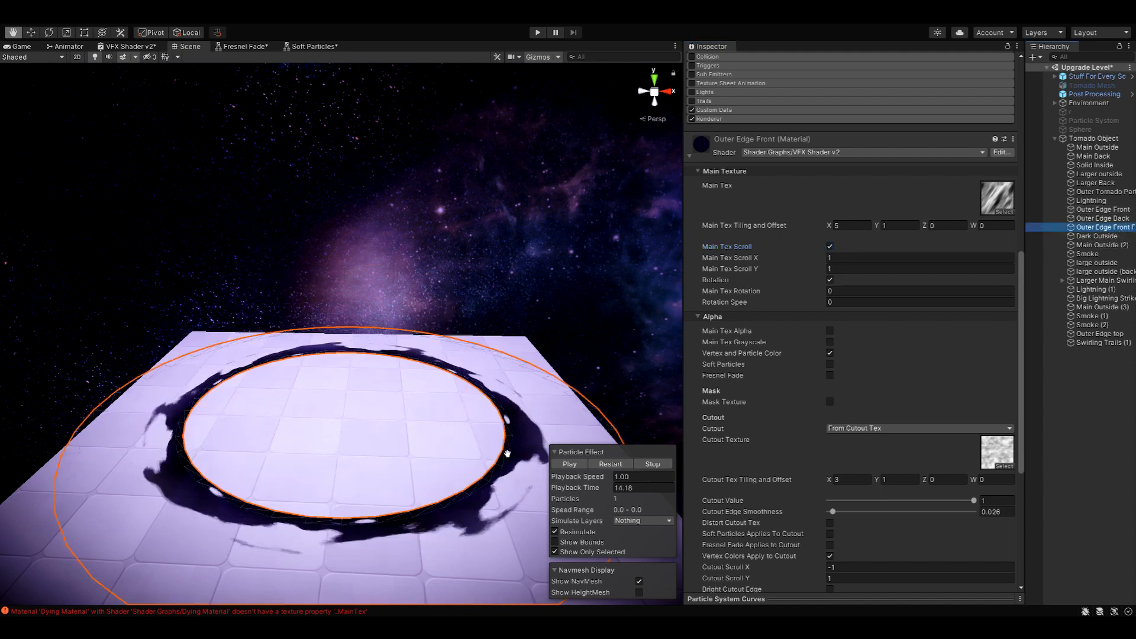
- Show all particle systems of the tornado again and turn off the selection outline in the scene view
left_click(569, 552)
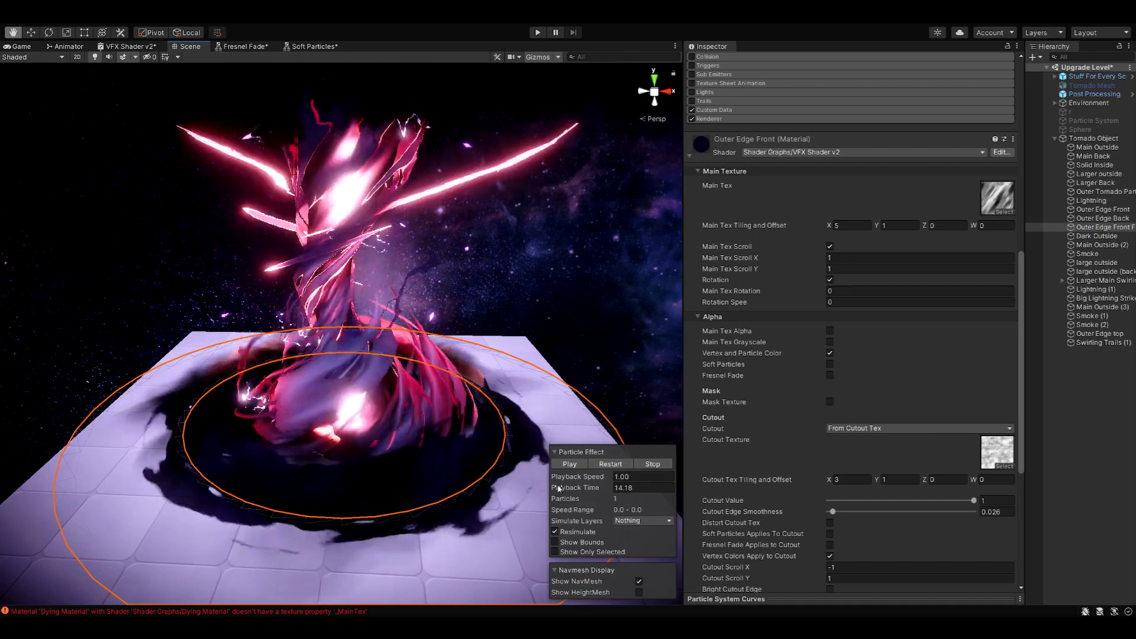
left_click(558, 57)
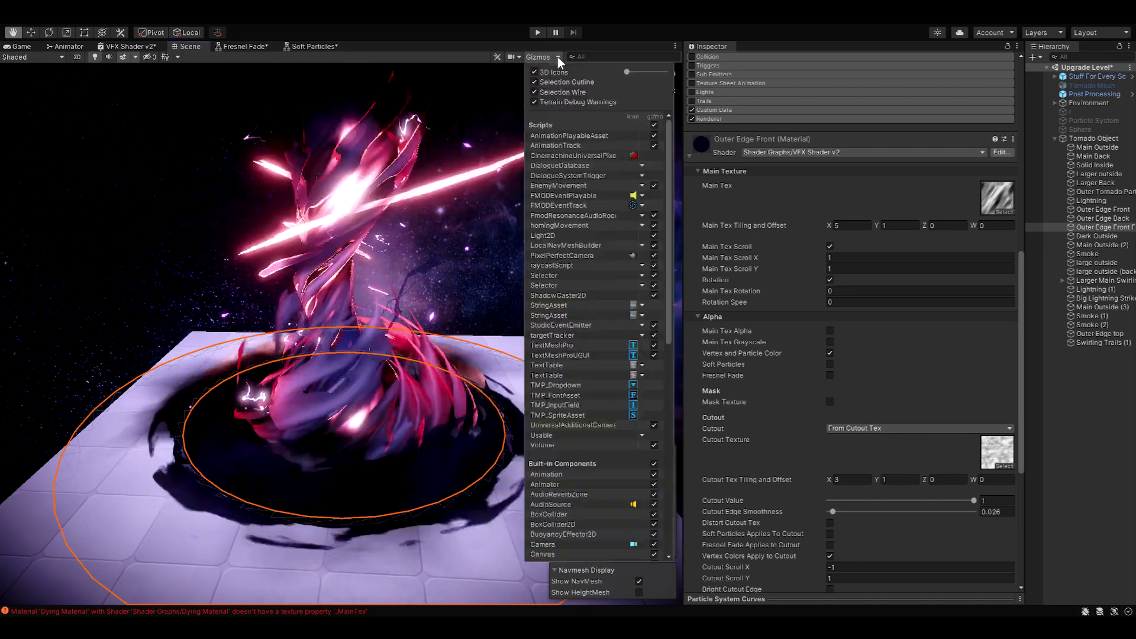
left_click(550, 84)
left_click(481, 49)
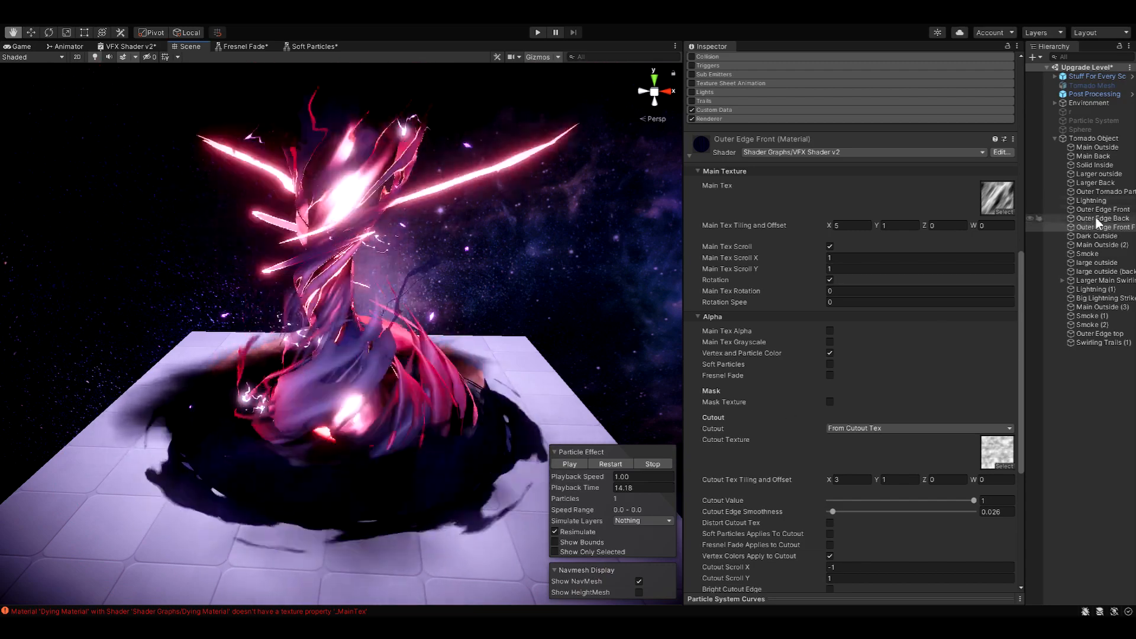
- Isolate the Outer Edge Front system for comparison, then show the complete tornado again
left_click(1101, 209)
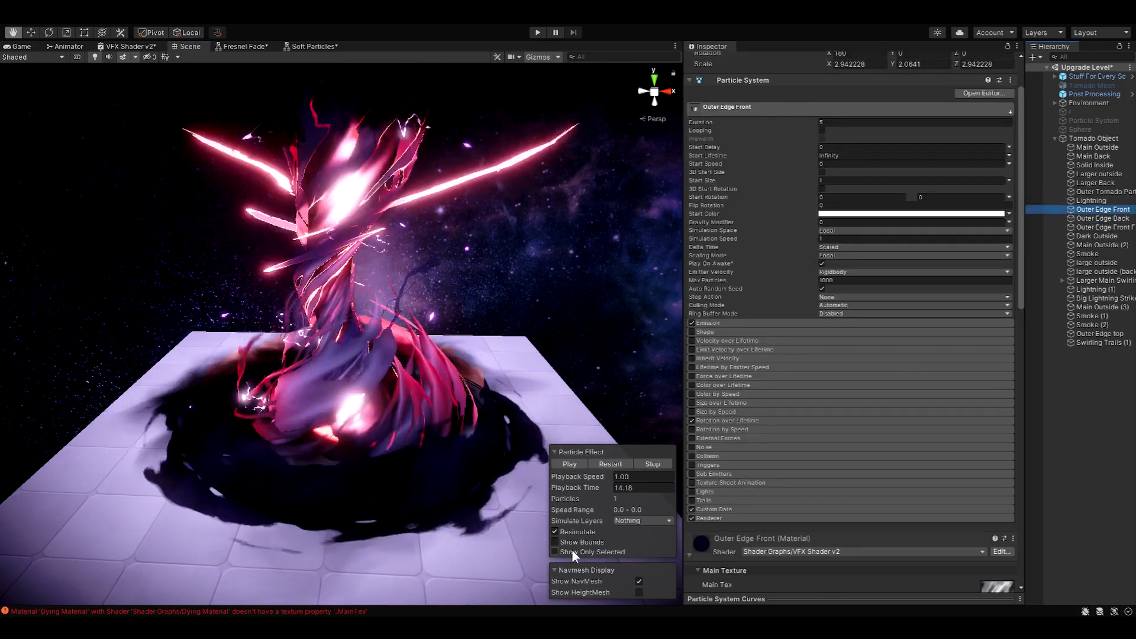
left_click(572, 552)
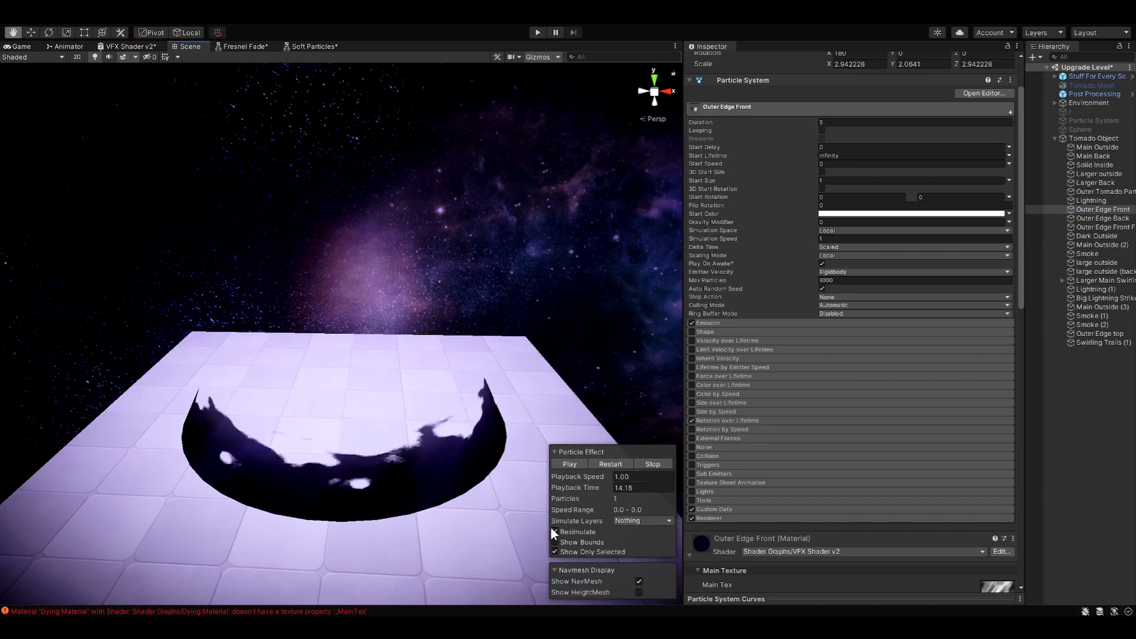
left_click(576, 552)
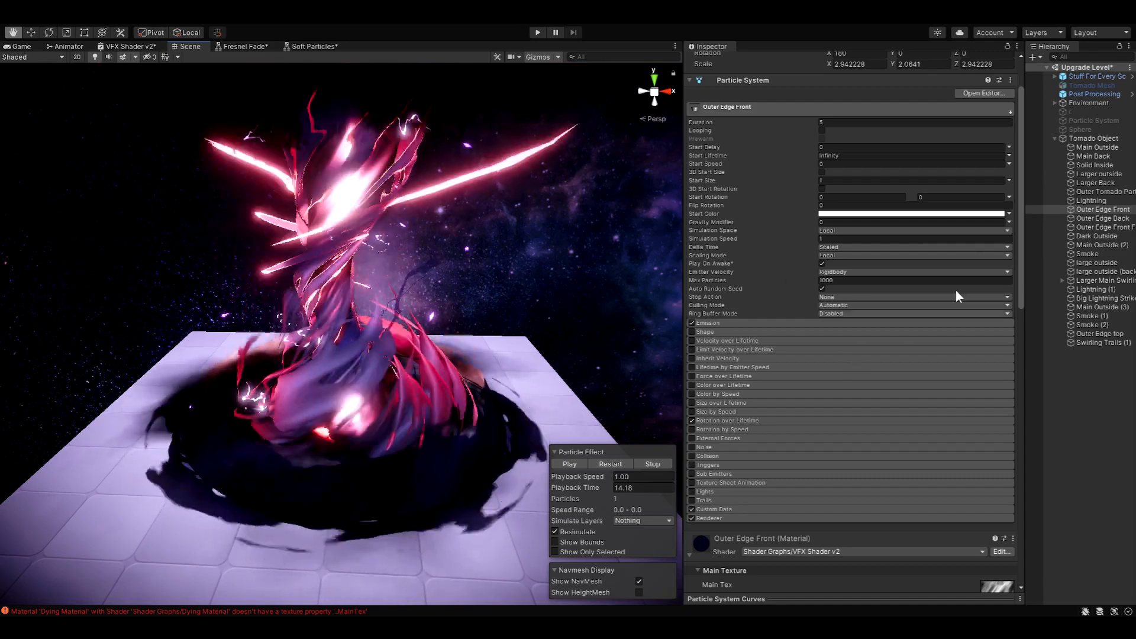
- Select the Main Outside (2) system, show only that layer and play its swirls
left_click(1106, 219)
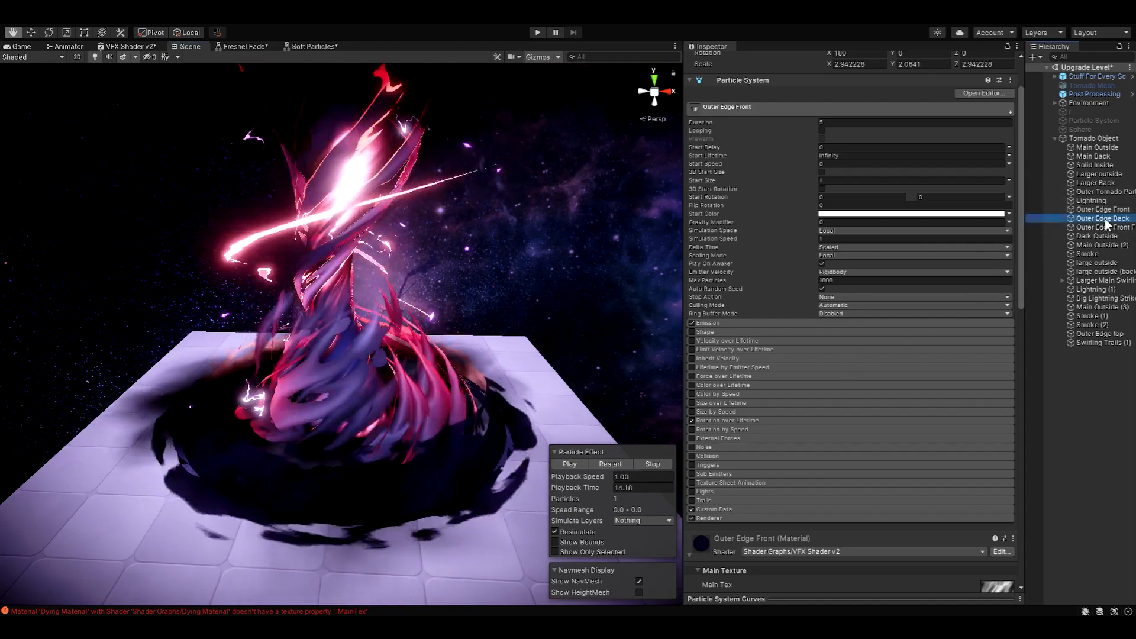
left_click(1107, 244)
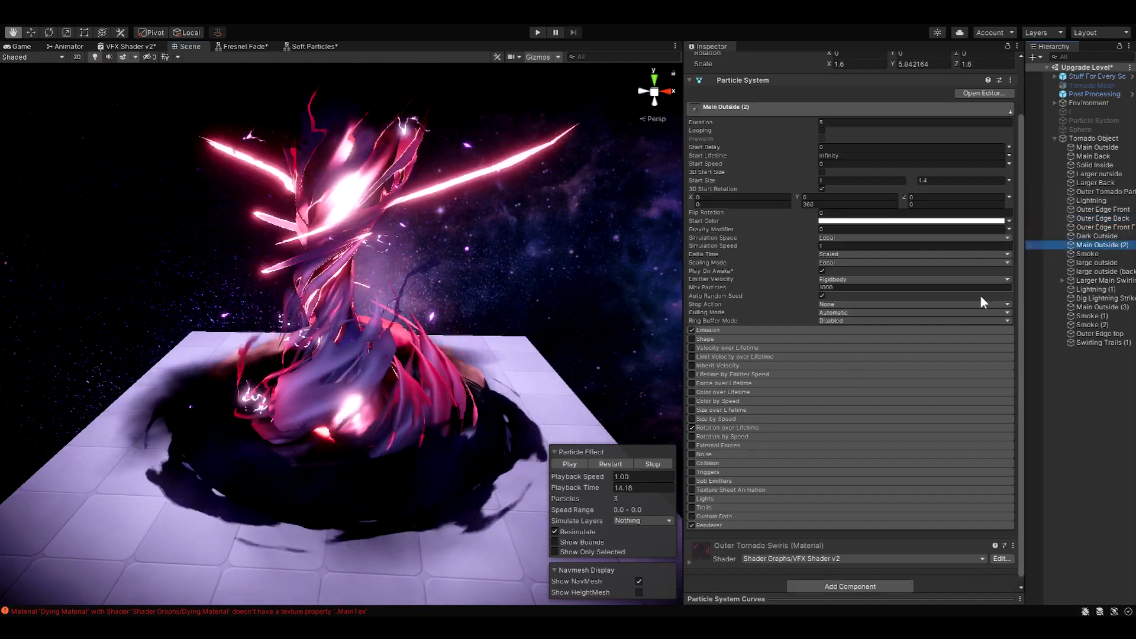
left_click(596, 554)
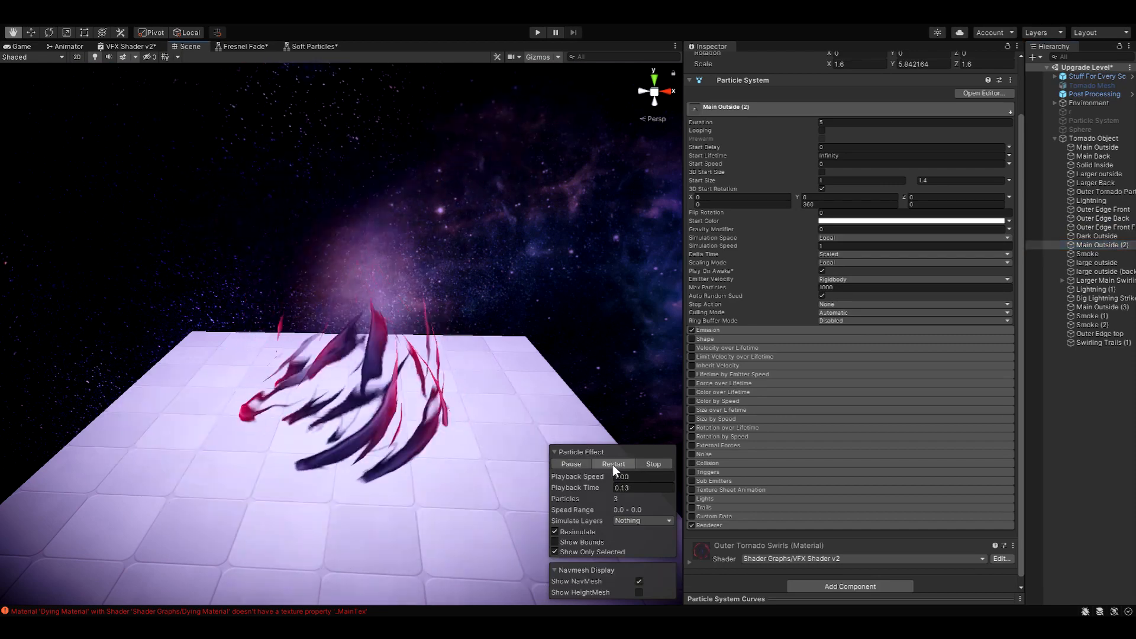
left_click(572, 464)
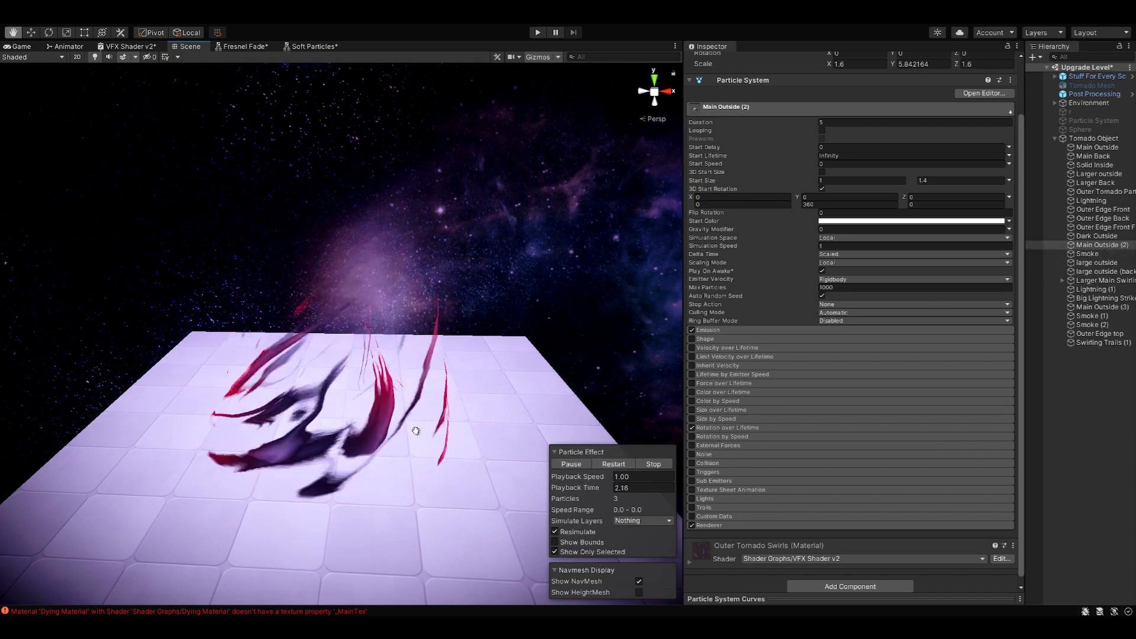
- Compare the full tornado with the isolated Main Outside (2) layer by toggling Show Only Selected, leaving it enabled
left_click(556, 551)
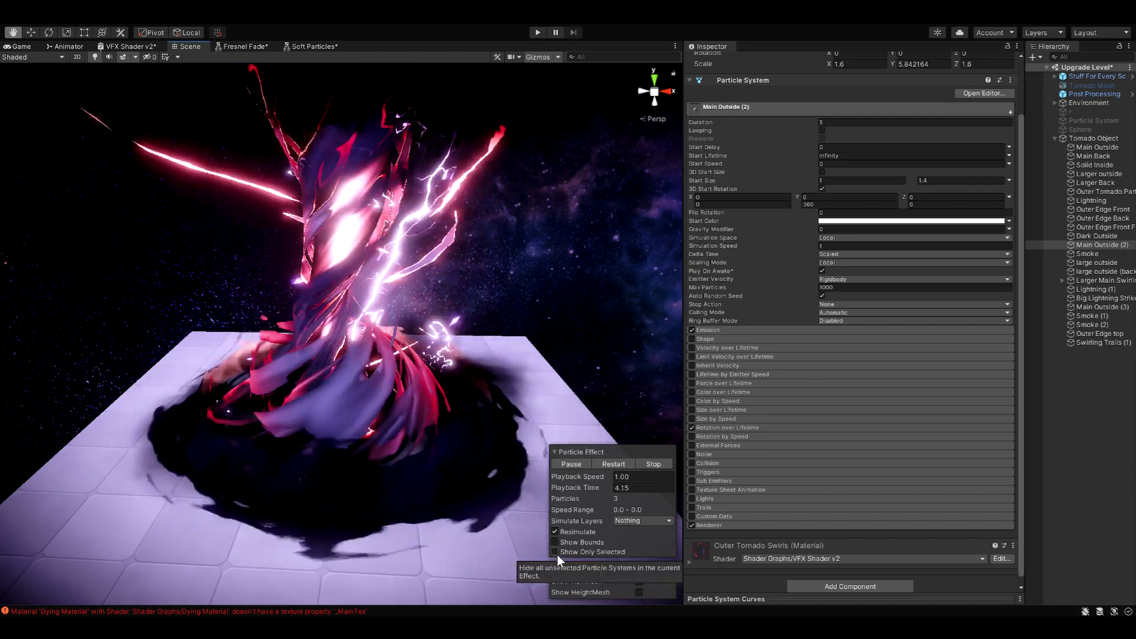
left_click(555, 552)
left_click(555, 552)
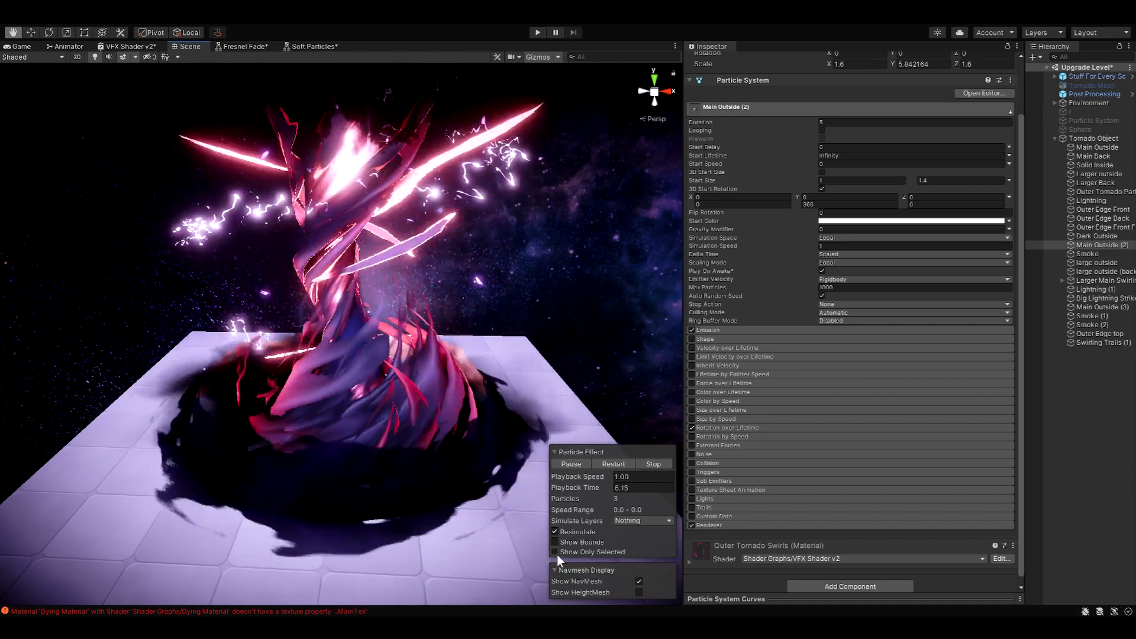
left_click(555, 552)
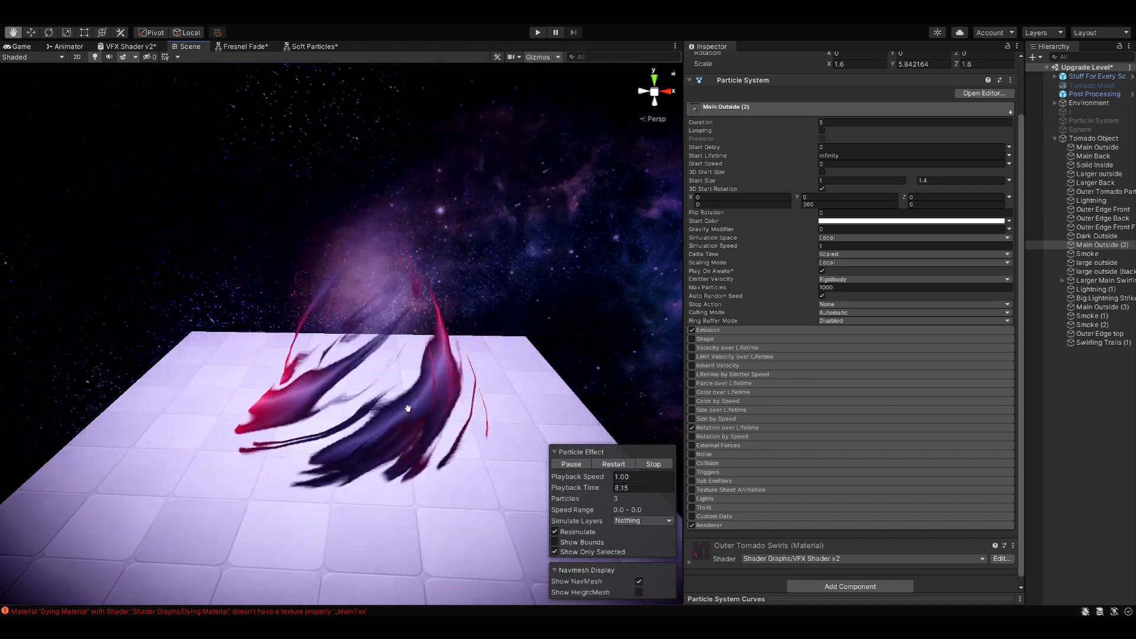
- Review the Main Outside (2) particle modules and the Main Texture, Cutout, Color and Distortion settings of its Outer Tornado Swirls material
scroll(744, 426, "down", 1)
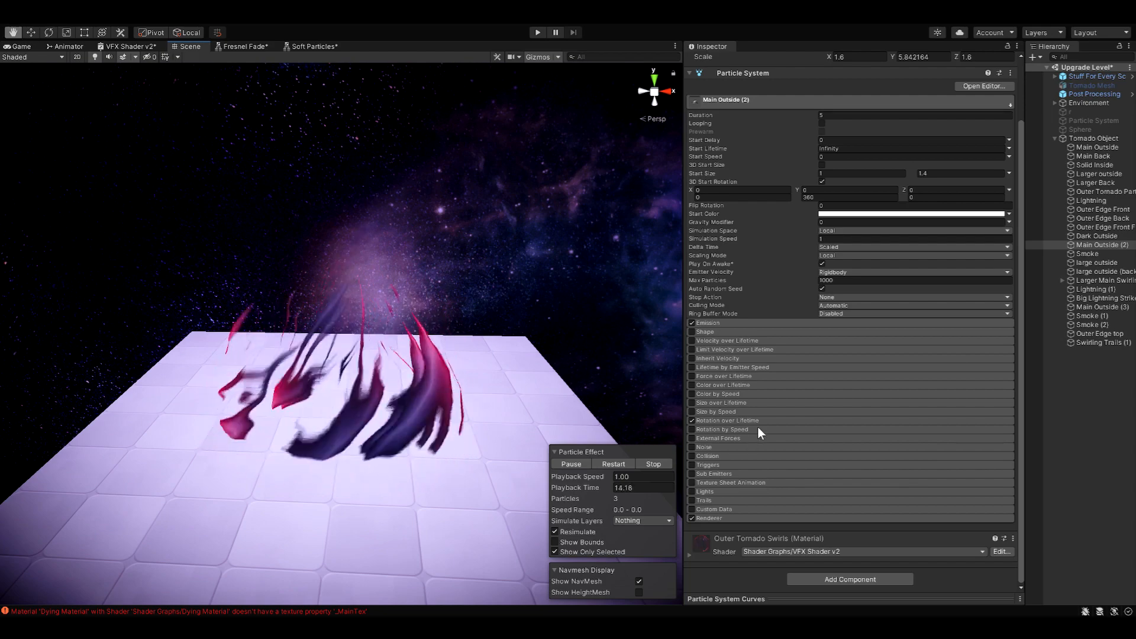
scroll(765, 383, "down", 10)
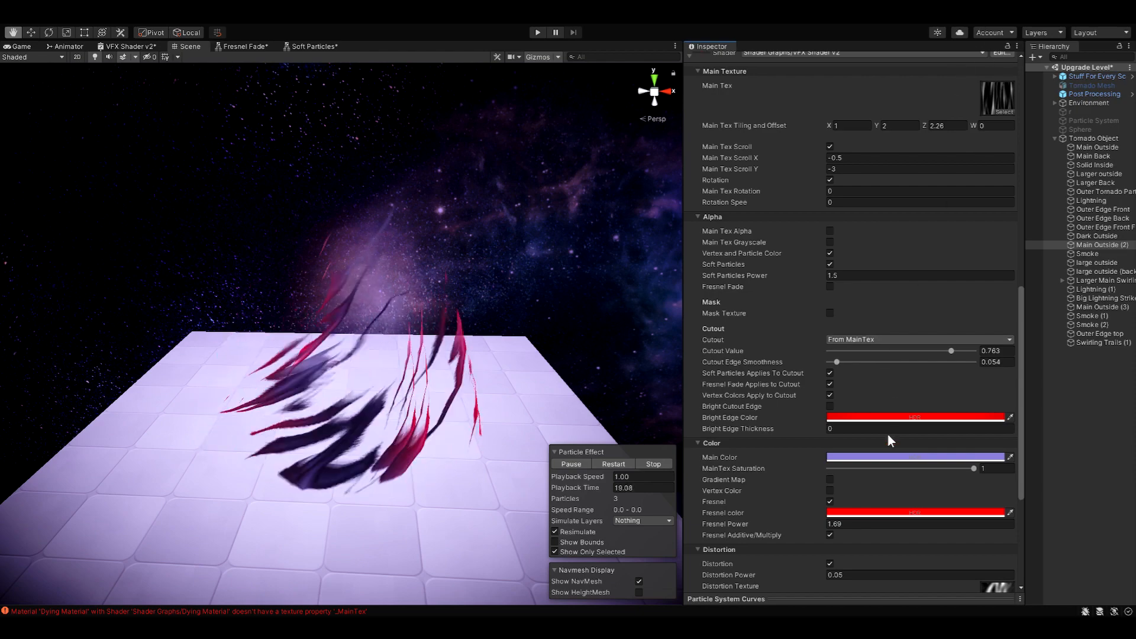
scroll(900, 473, "down", 3)
scroll(947, 438, "up", 3)
- Select the Smoke system and view its isolated clouds from above along with its modules and Clouds material
left_click(1102, 254)
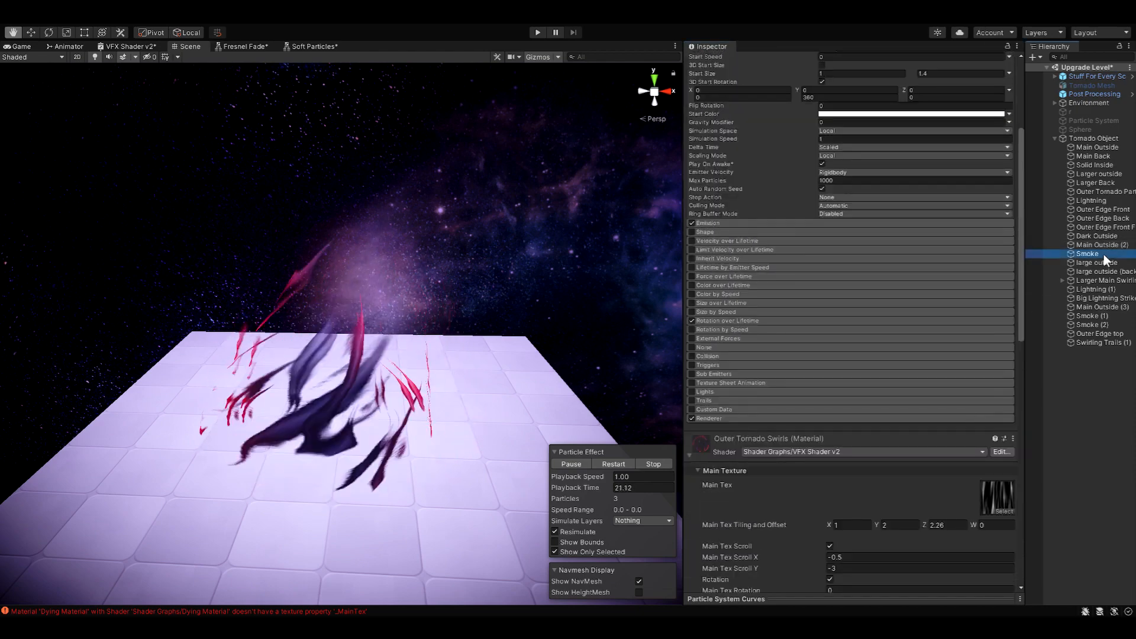
left_click_drag(437, 239, 504, 384, "alt")
scroll(847, 494, "down", 3)
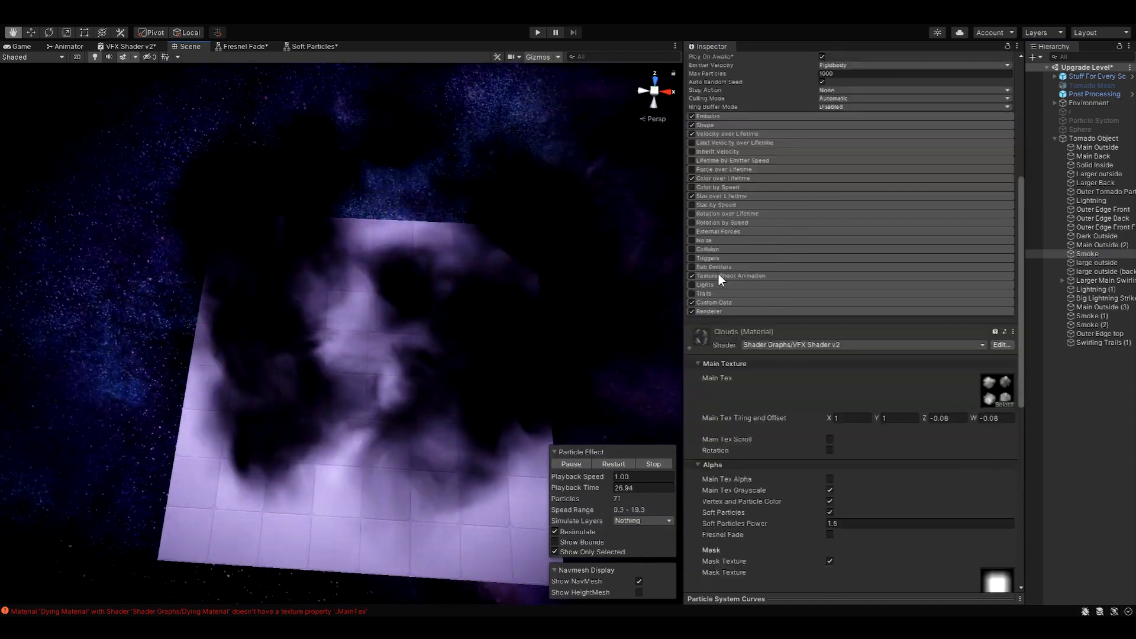
- Try a Main Tex tiling of X 2 and Y 2 on the Smoke system's Clouds material
left_click(719, 275)
left_click(729, 275)
left_click(854, 418)
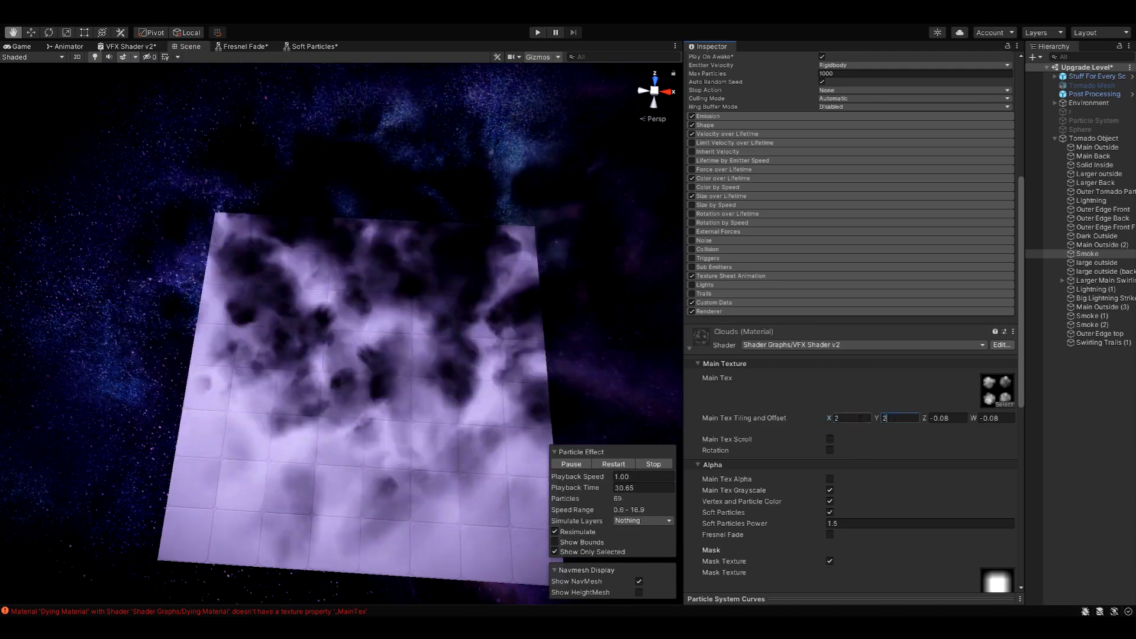
key("Tab")
- Examine the Smoke system's Texture Sheet Animation grid and the Mask, Color and Distortion settings of its Clouds material
left_click(722, 276)
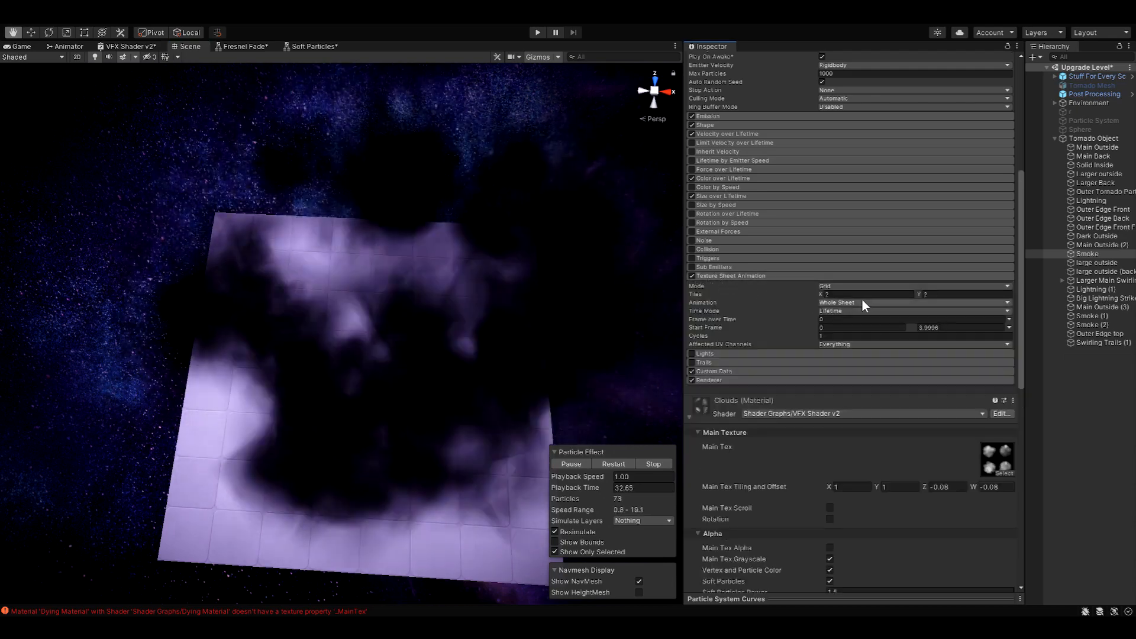
left_click(1017, 339)
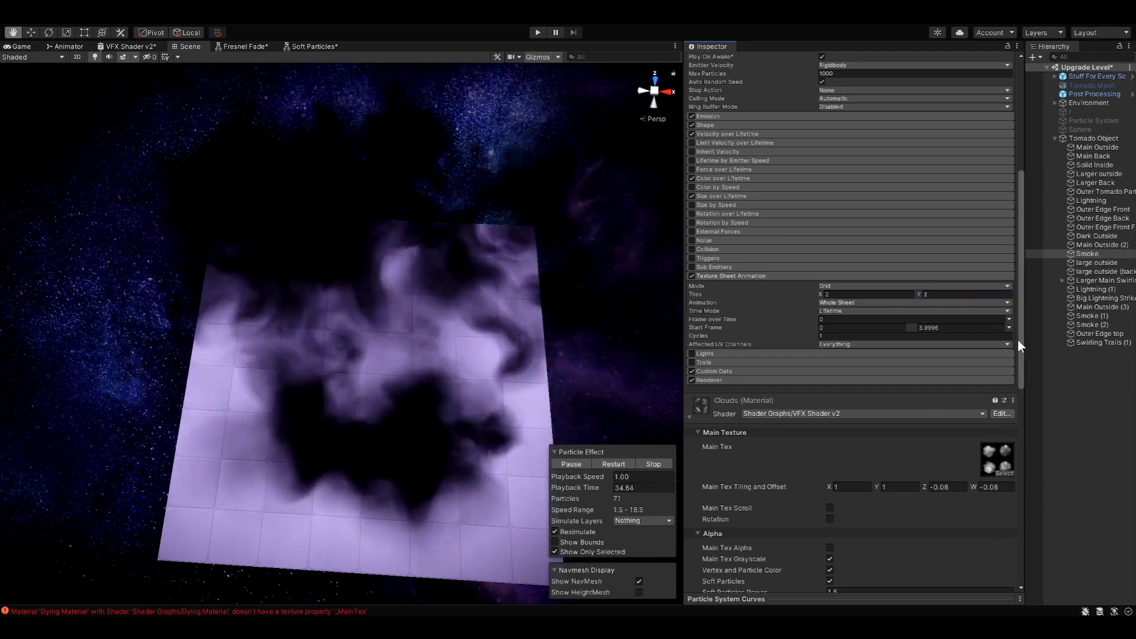
left_click_drag(1019, 376, 1017, 558)
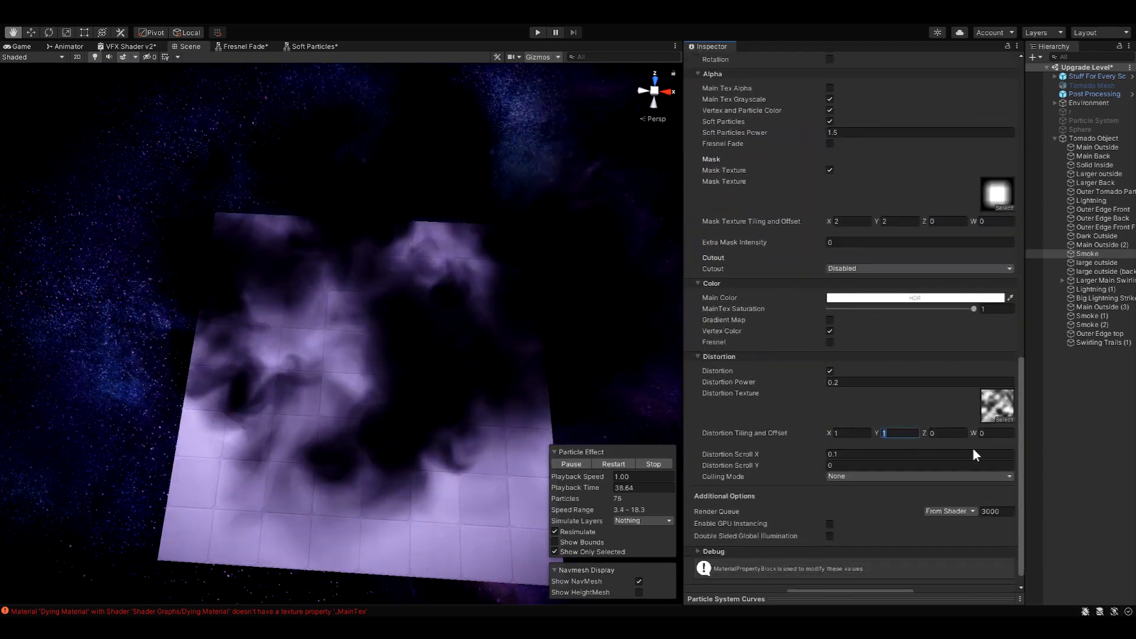
- Try the Clouds material with Mask Texture disabled, then enable the mask again
left_click_drag(1022, 425, 1024, 343)
left_click(829, 364)
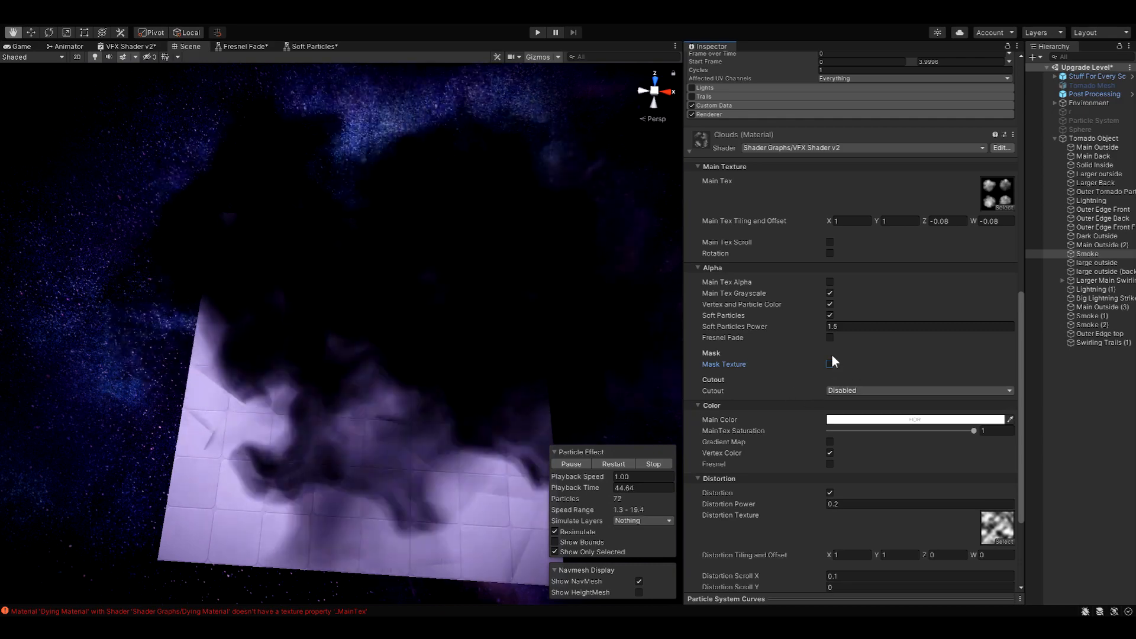
left_click(830, 364)
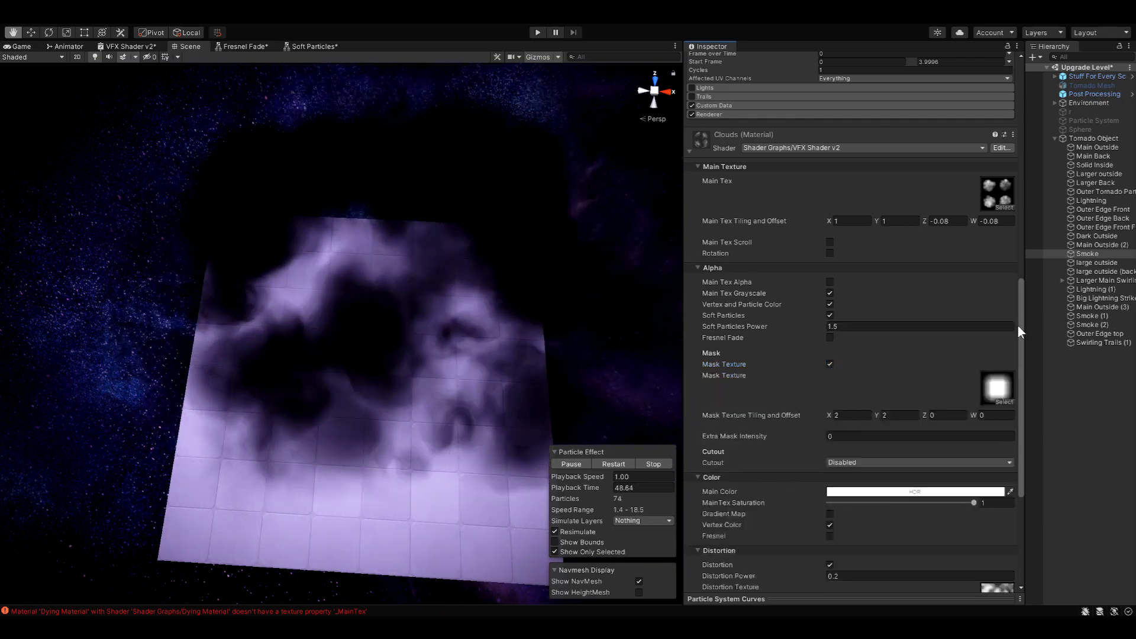
- View the isolated Smoke clouds from the side and orbit around them with Smoke (1) selected
scroll(1018, 325, "down", 2)
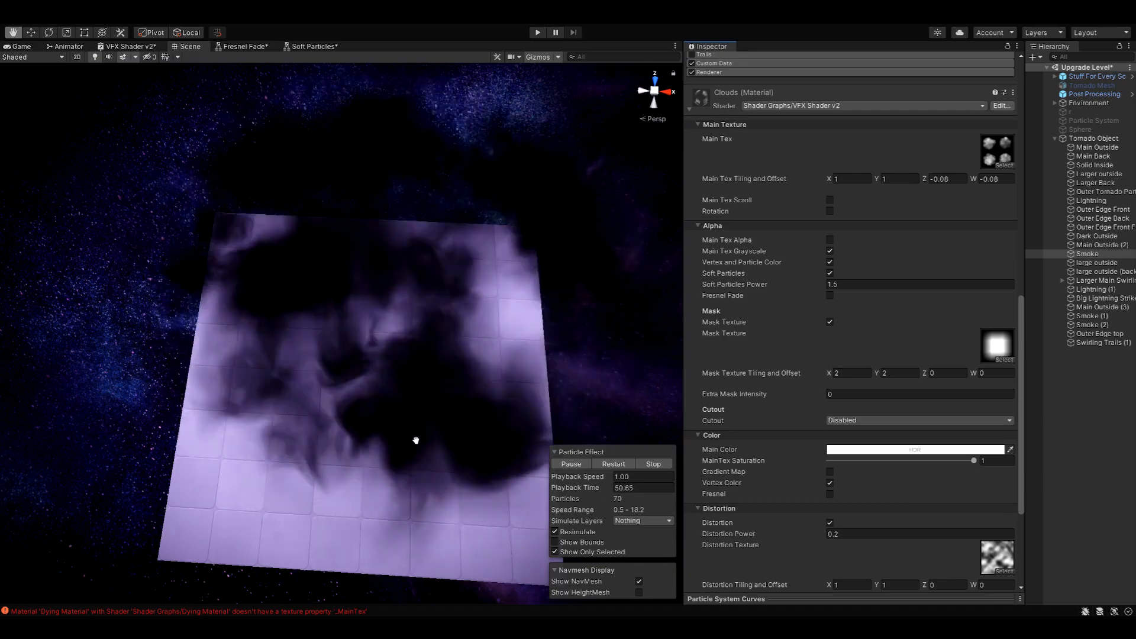
left_click_drag(423, 453, 520, 269, "alt")
scroll(520, 269, "down", 3)
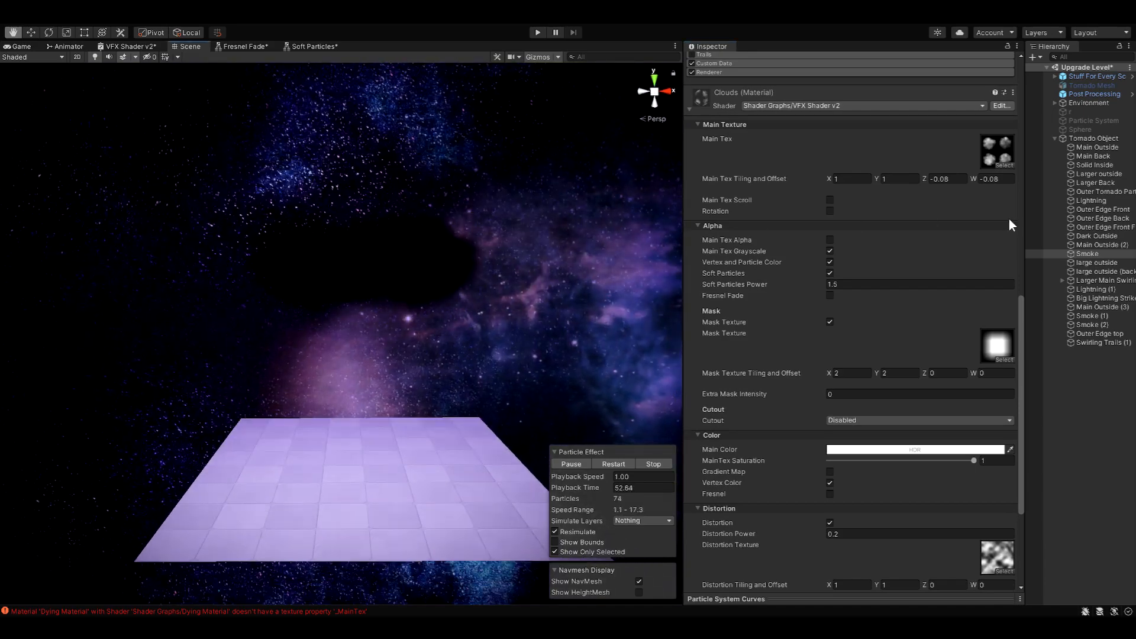
left_click(1093, 253)
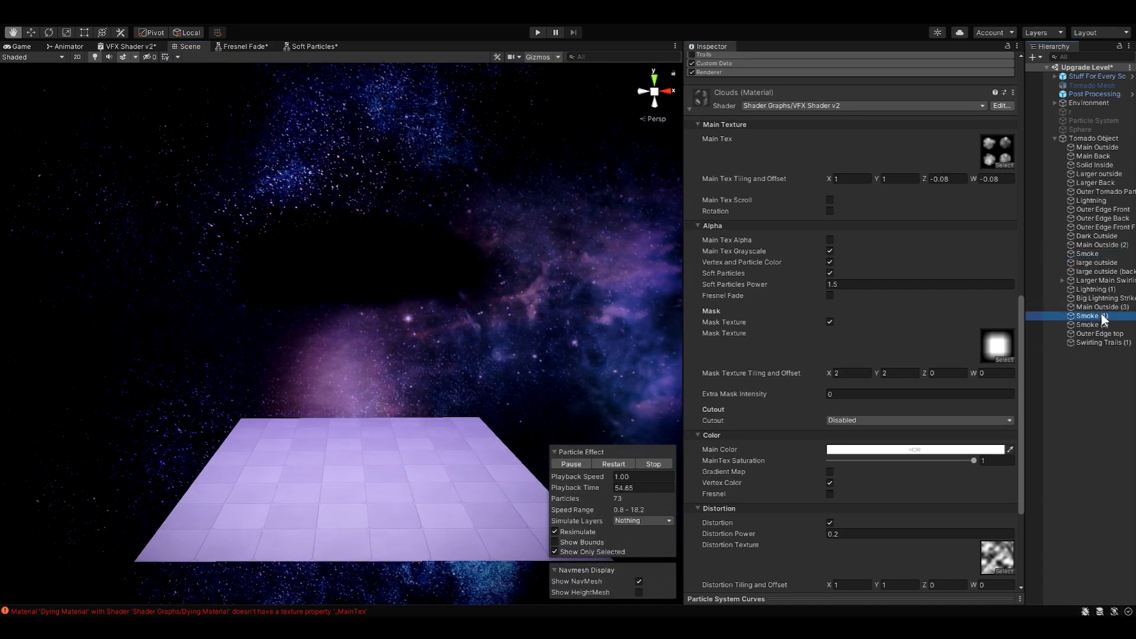
left_click_drag(460, 450, 454, 524, "alt")
left_click_drag(170, 415, 474, 347, "alt")
- Select the large outside system and compare it in isolation with the full tornado using Show Only Selected
left_click(1097, 263)
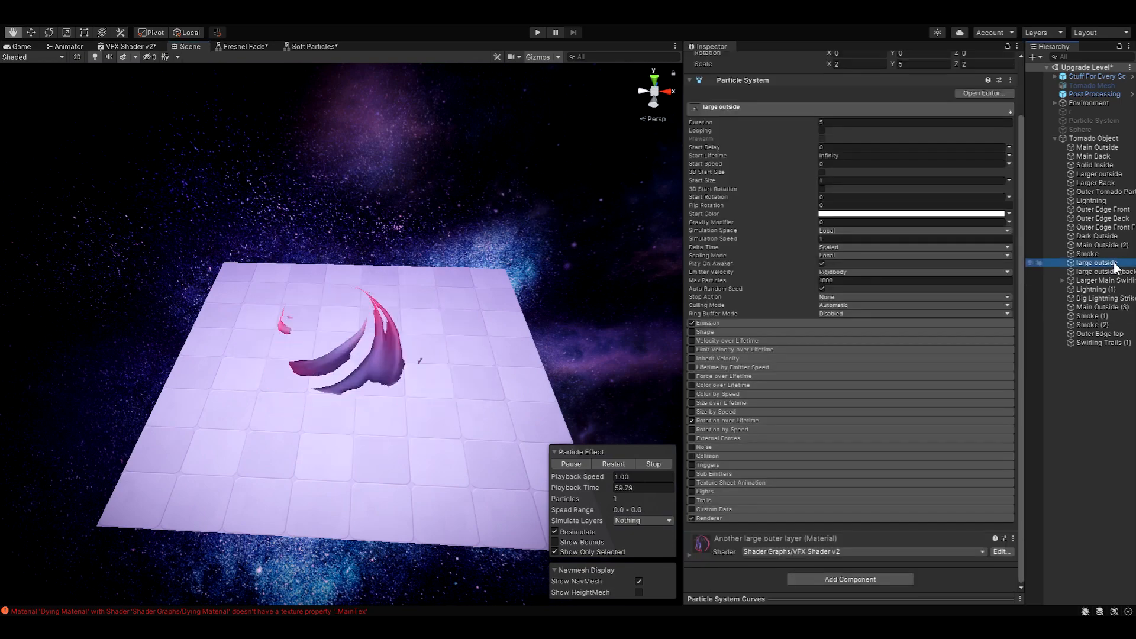
mouse_move(444, 361)
left_mouse_down("alt")
mouse_move(443, 299)
mouse_move(444, 358)
left_mouse_up("alt")
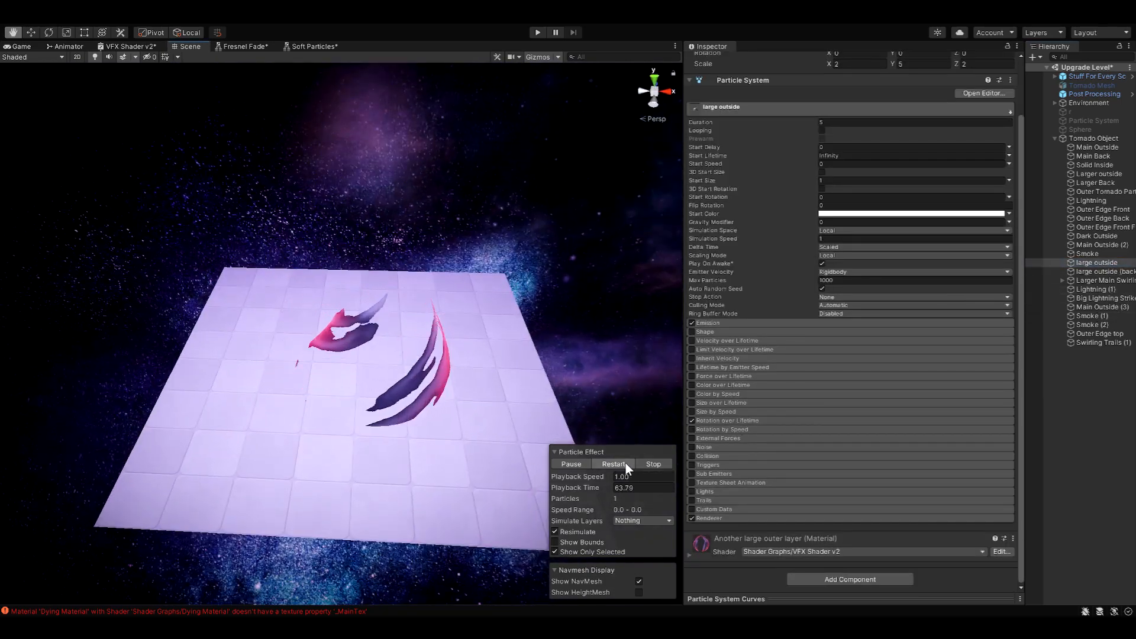
left_click(577, 552)
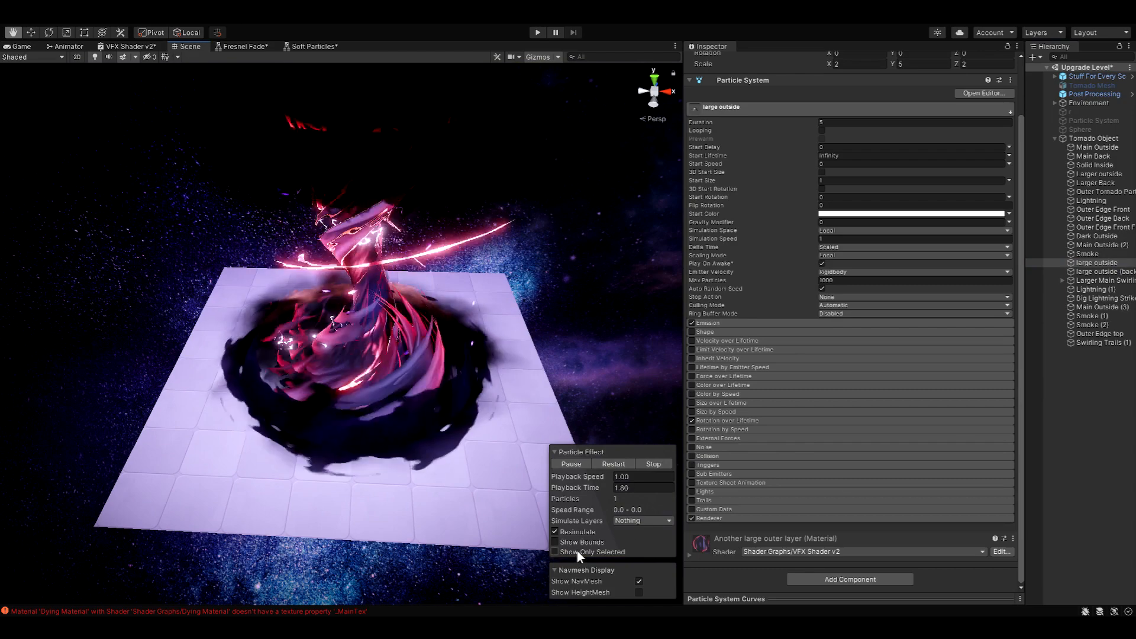
left_click(577, 551)
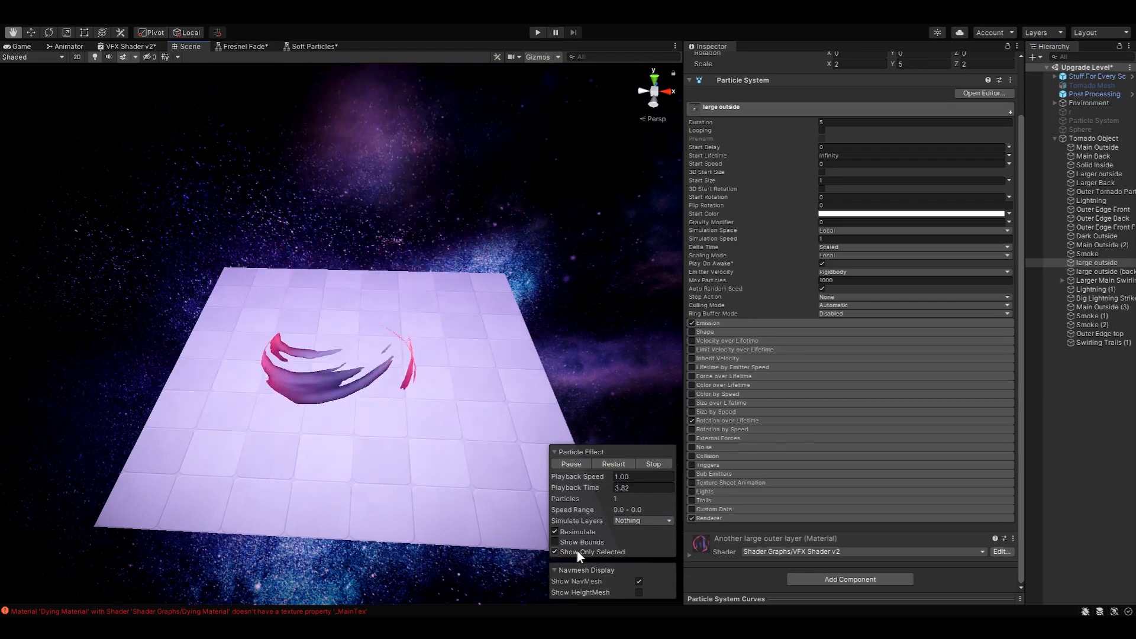
- Replay the large outside system together with Solid Inside, and together with large outside (back)
left_click(1099, 165, "ctrl")
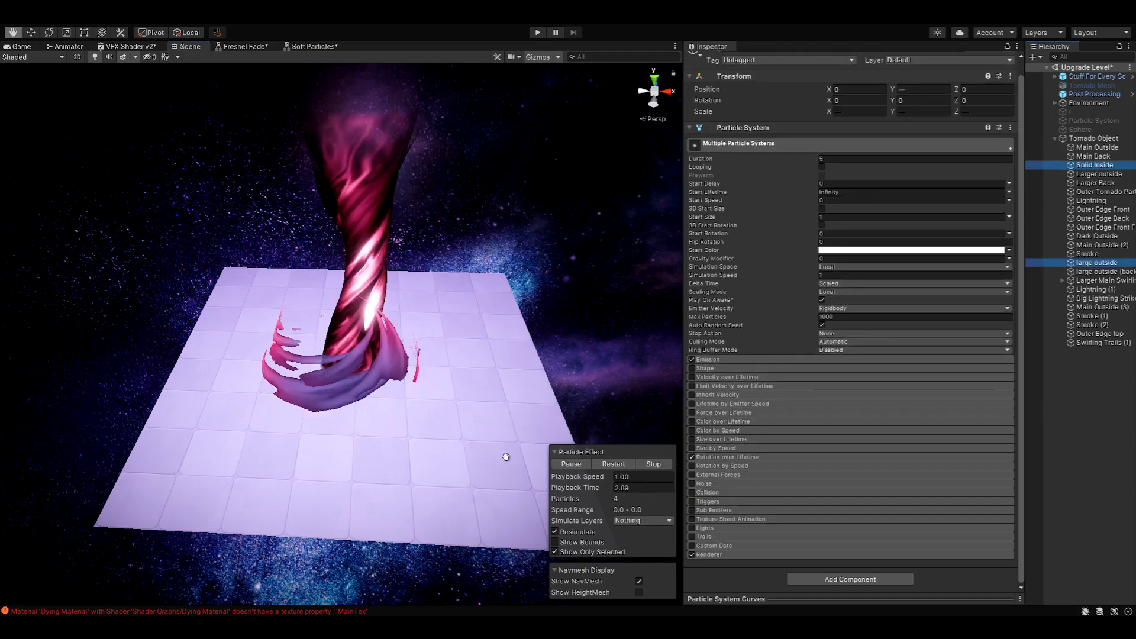
left_click(613, 460)
left_click(614, 461)
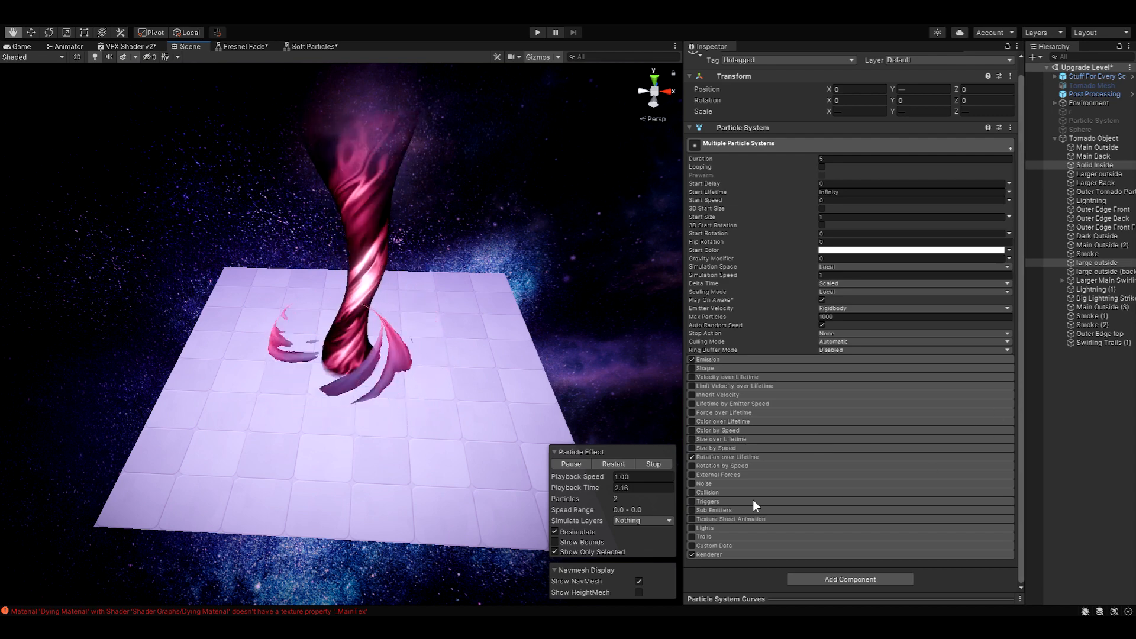
left_click(1125, 272)
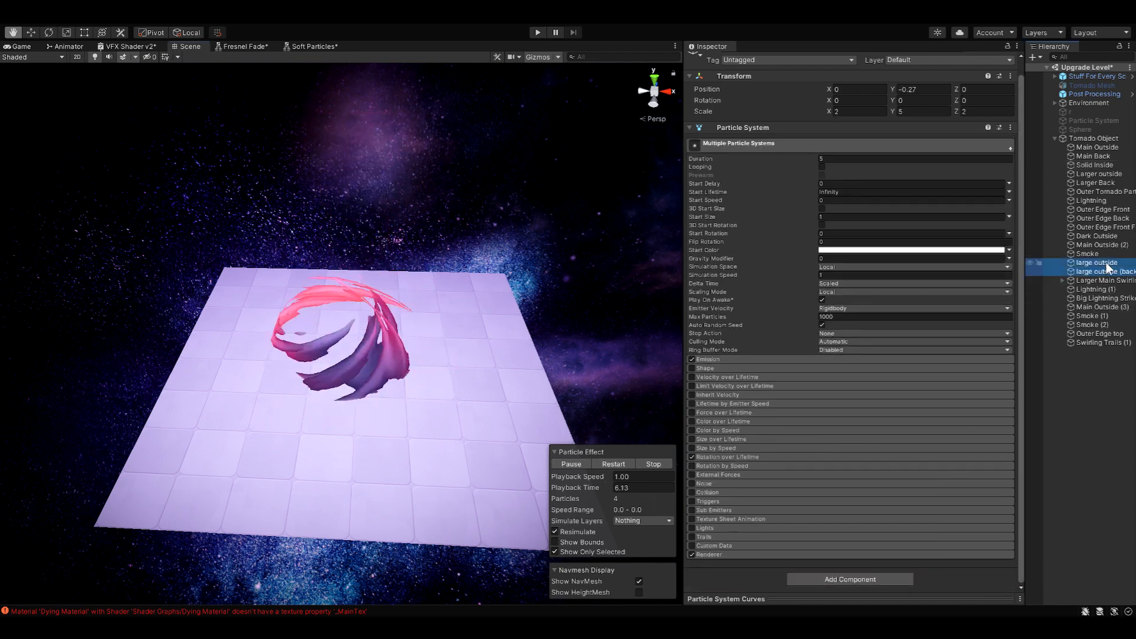
left_click(613, 464)
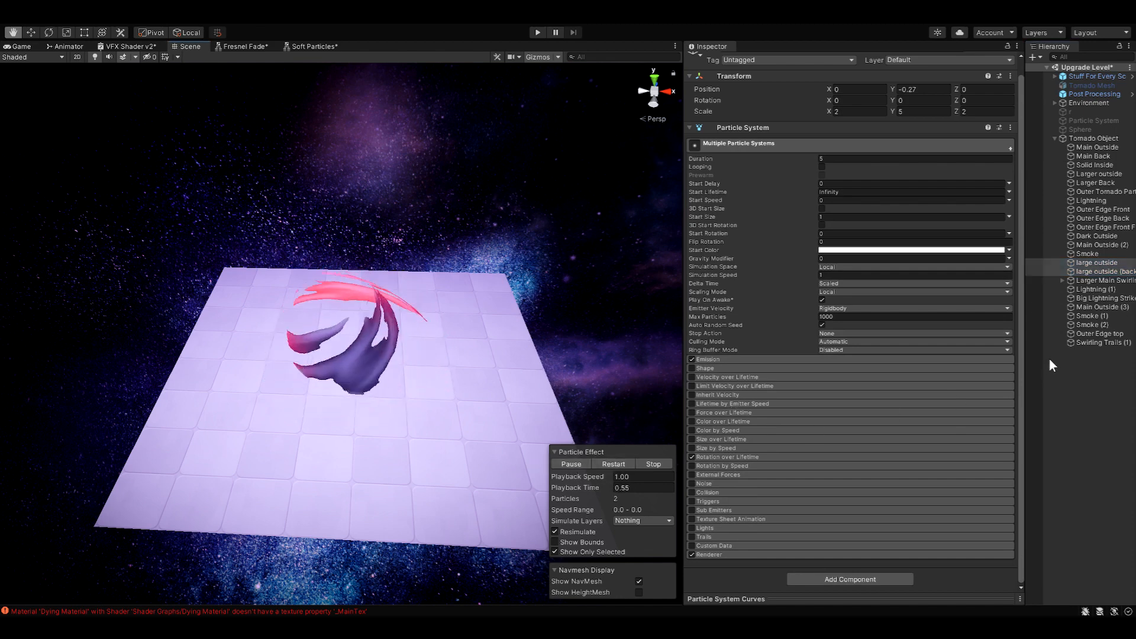
- Select Larger Main Swirling Trail, reveal its child system and restart its isolated playback
left_click(1102, 279)
left_click(1063, 280)
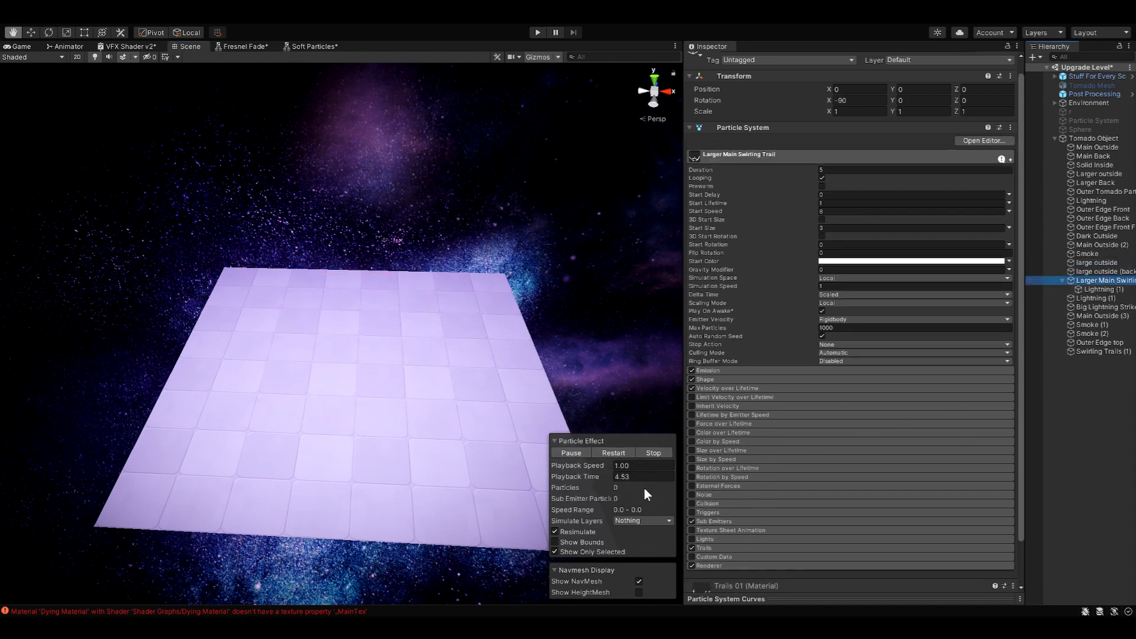
left_click(613, 453)
- Isolate the Lightning (1) child of Larger Main Swirling Trail and examine its Emission rates
left_click_drag(521, 312, 533, 303, "alt")
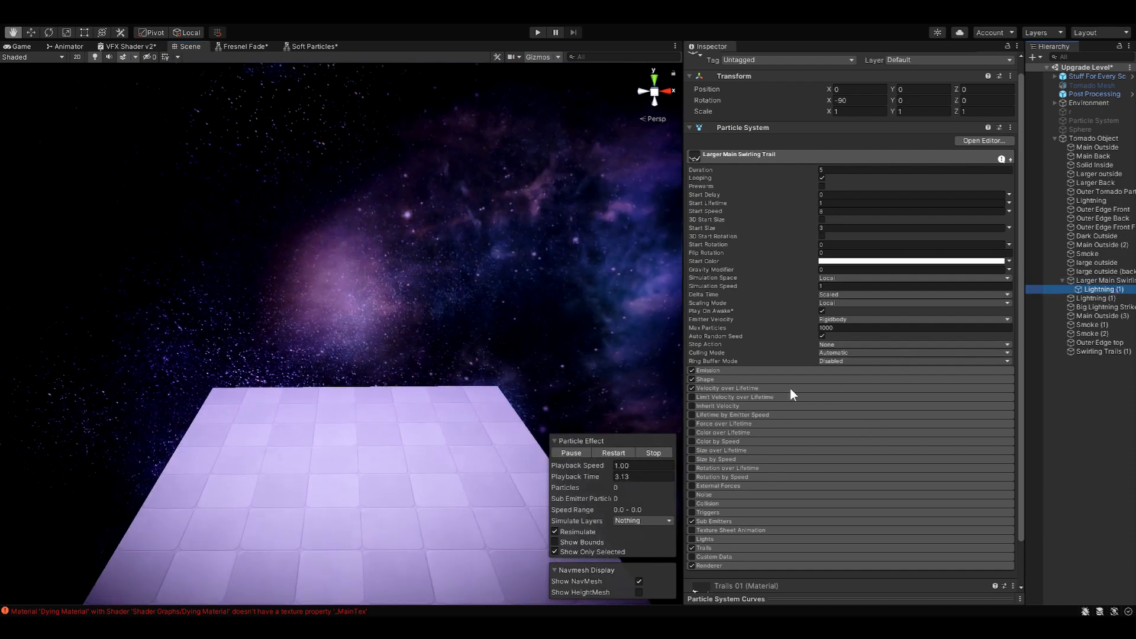
left_click(614, 554)
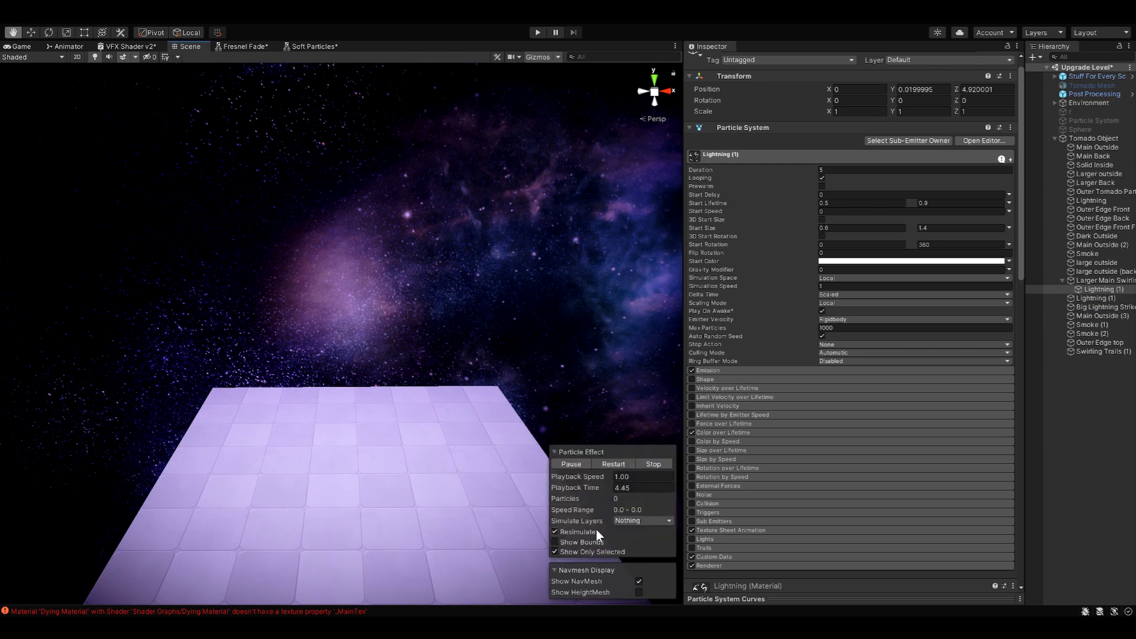
scroll(406, 463, "down", 3)
left_click_drag(480, 380, 471, 357, "alt")
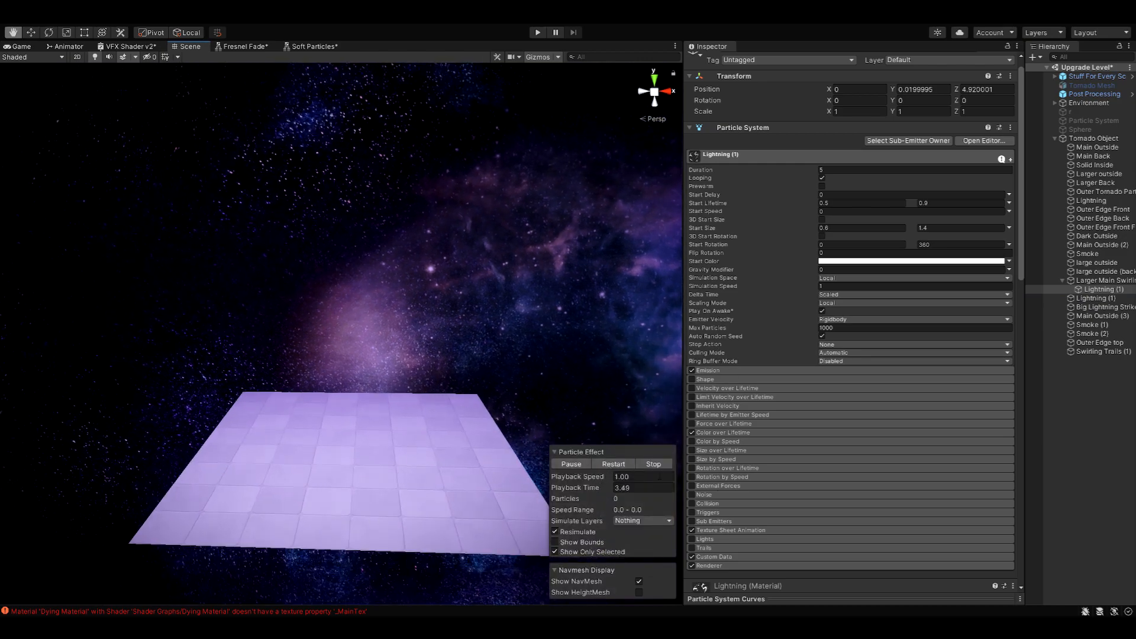
left_click(741, 370)
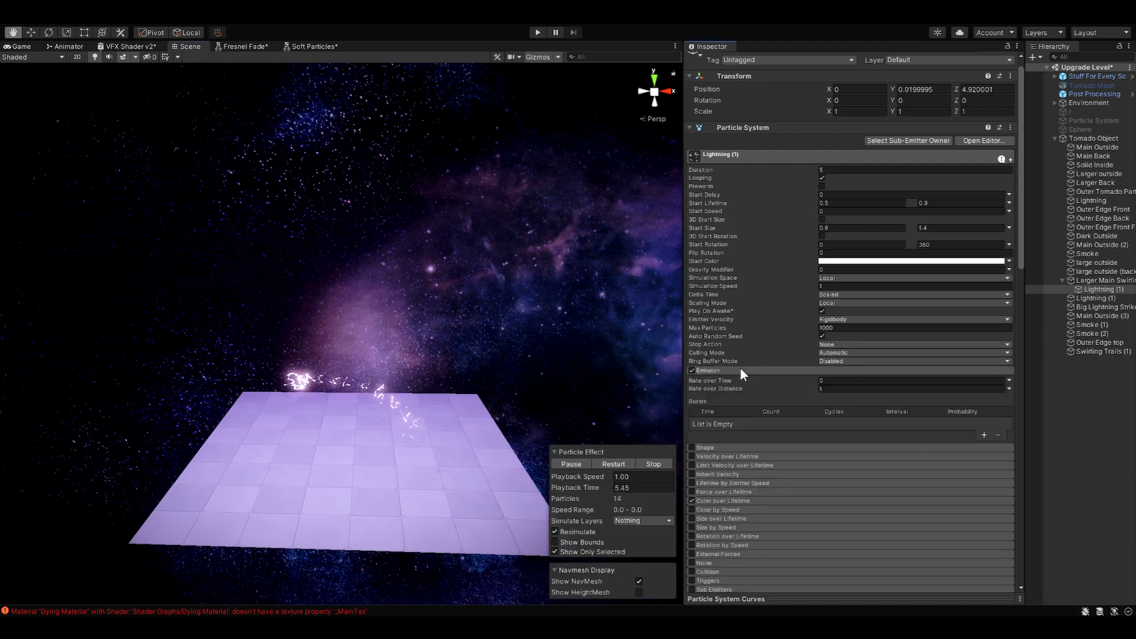
right_click_drag(449, 370, 414, 283, "alt")
- Examine the Sub Emitters module of Larger Main Swirling Trail, where Lightning (1) is assigned on Birth
left_click(1117, 280)
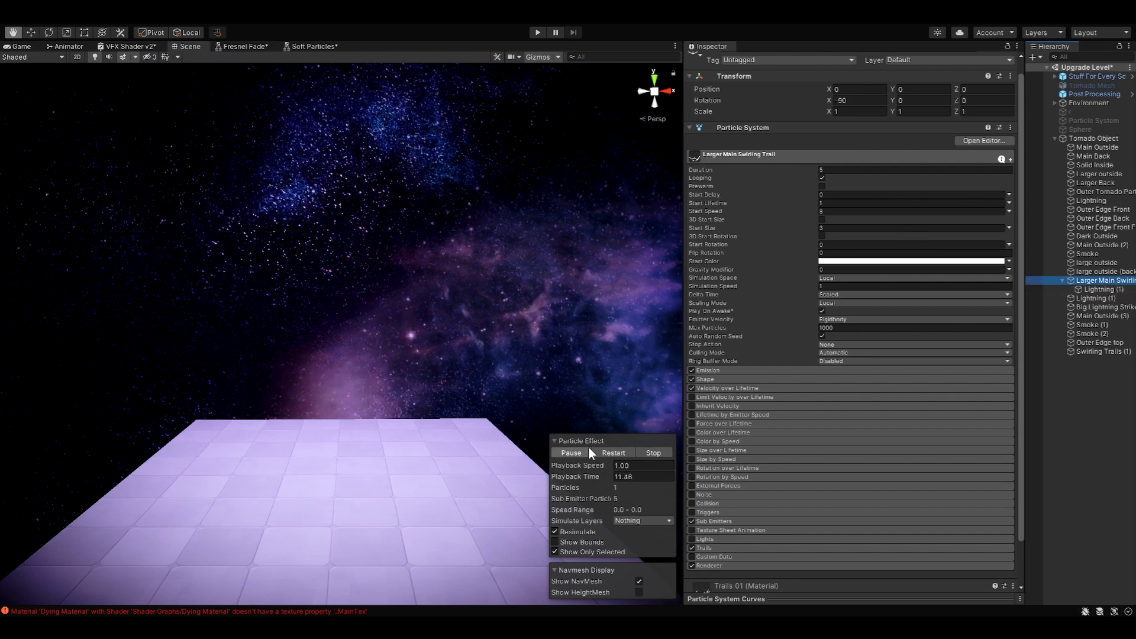
left_click(714, 513)
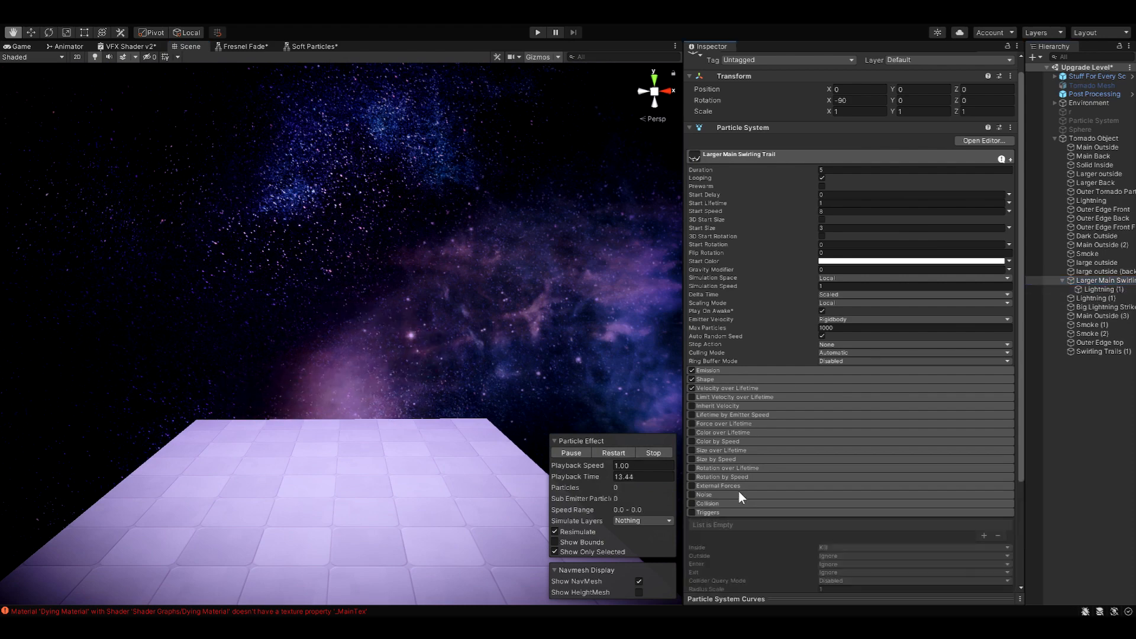
left_click(740, 514)
left_click(737, 523)
scroll(768, 425, "down", 3)
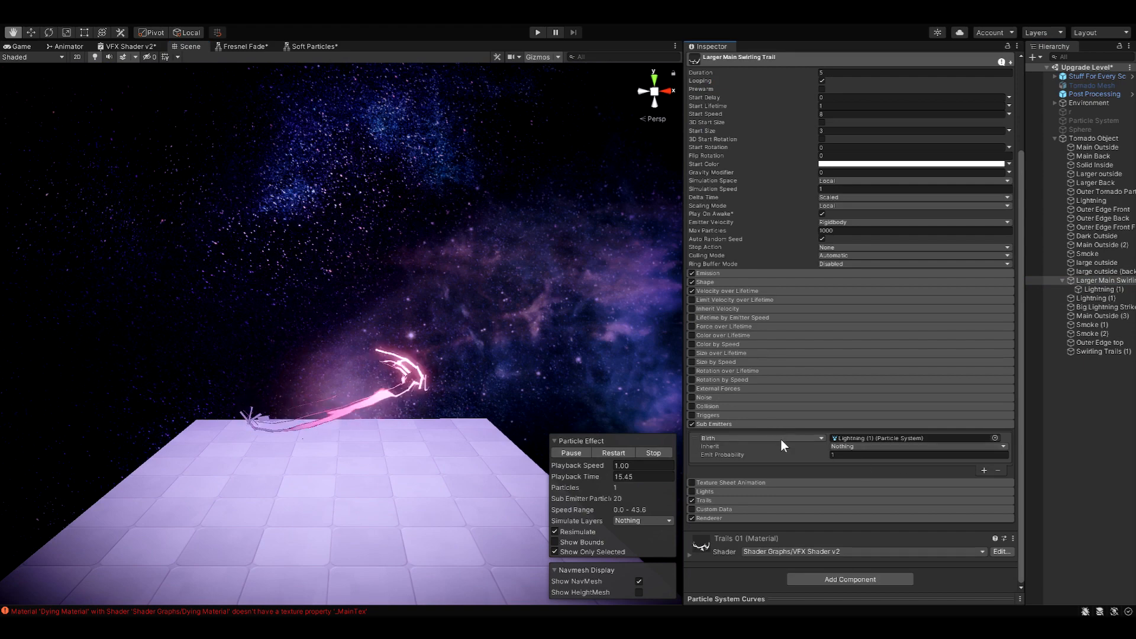
- Replay the separate Lightning (1) system directly under Tornado Object and compare it with the full tornado
left_click(1120, 298)
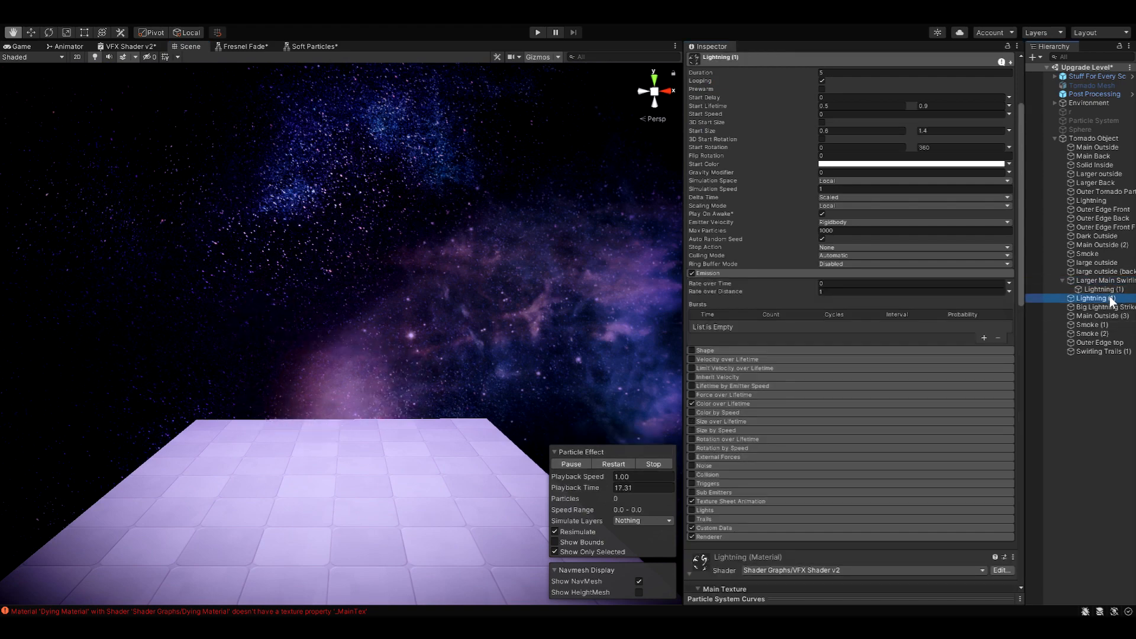
left_click(609, 464)
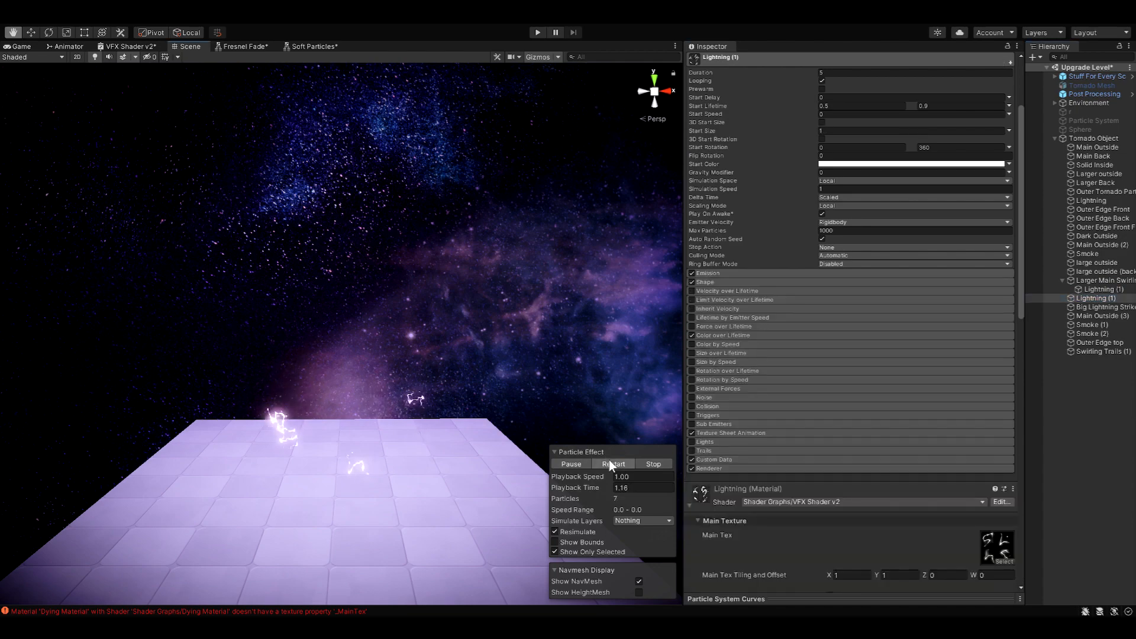
left_click(565, 551)
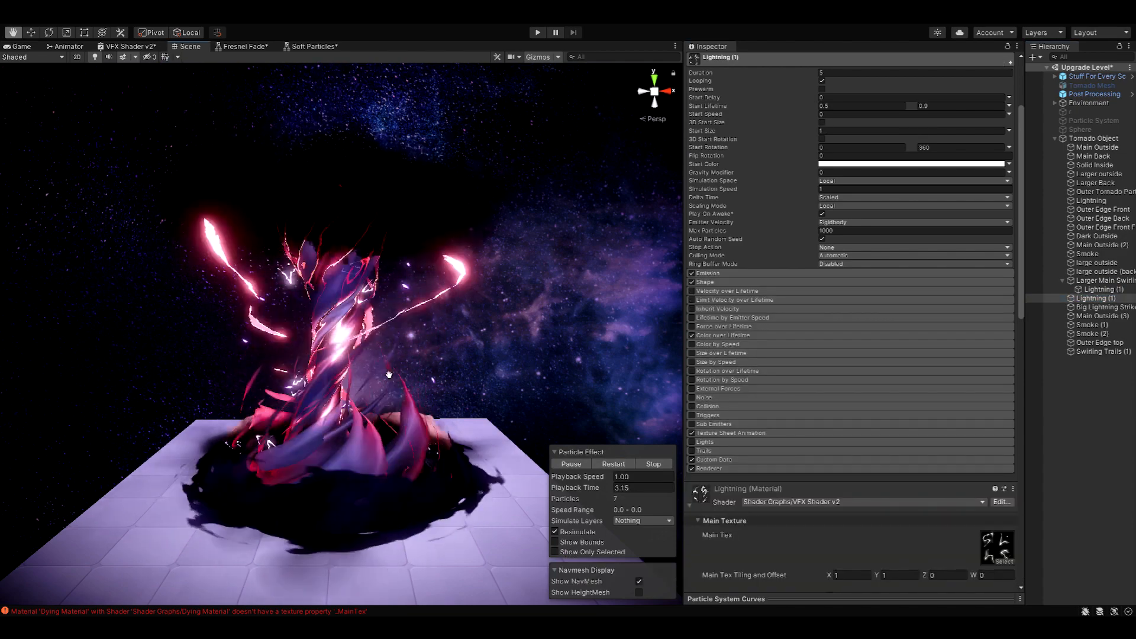
left_click(553, 552)
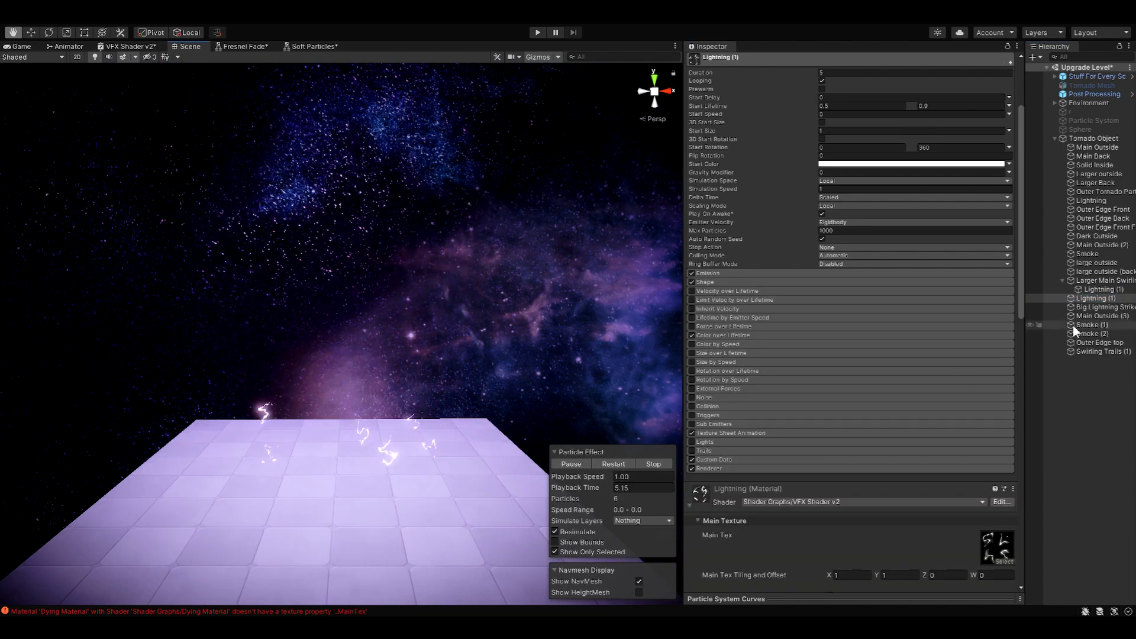
- Isolate Big Lightning Strikes and examine its Renderer module with the Stretched Billboard mode and custom vertex streams
left_click(1091, 306)
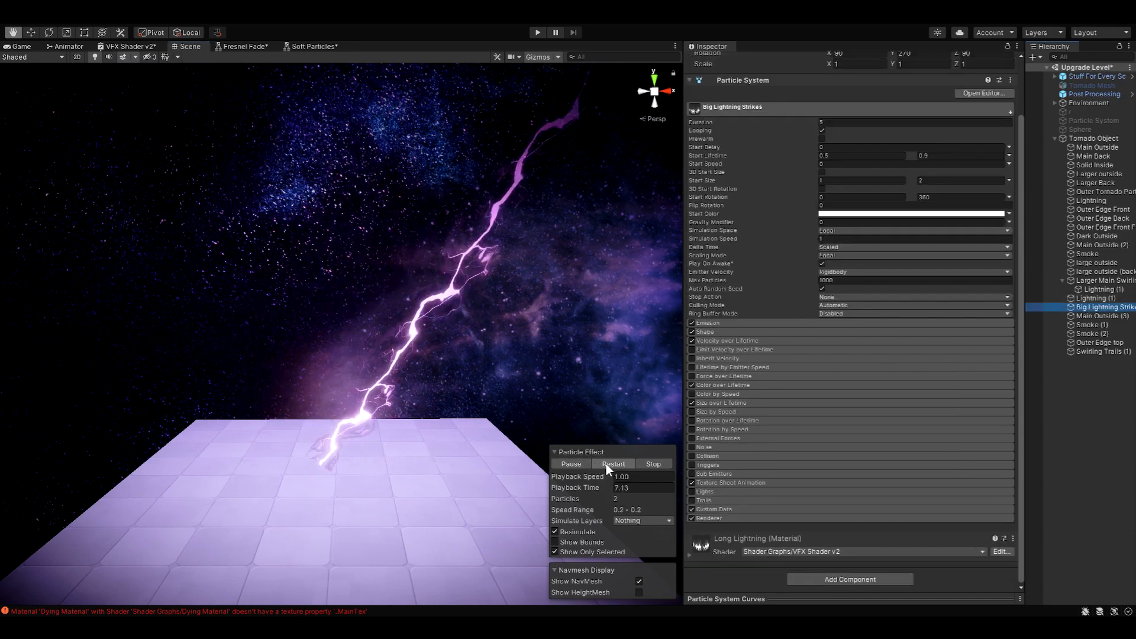
left_click(756, 520)
scroll(767, 498, "down", 5)
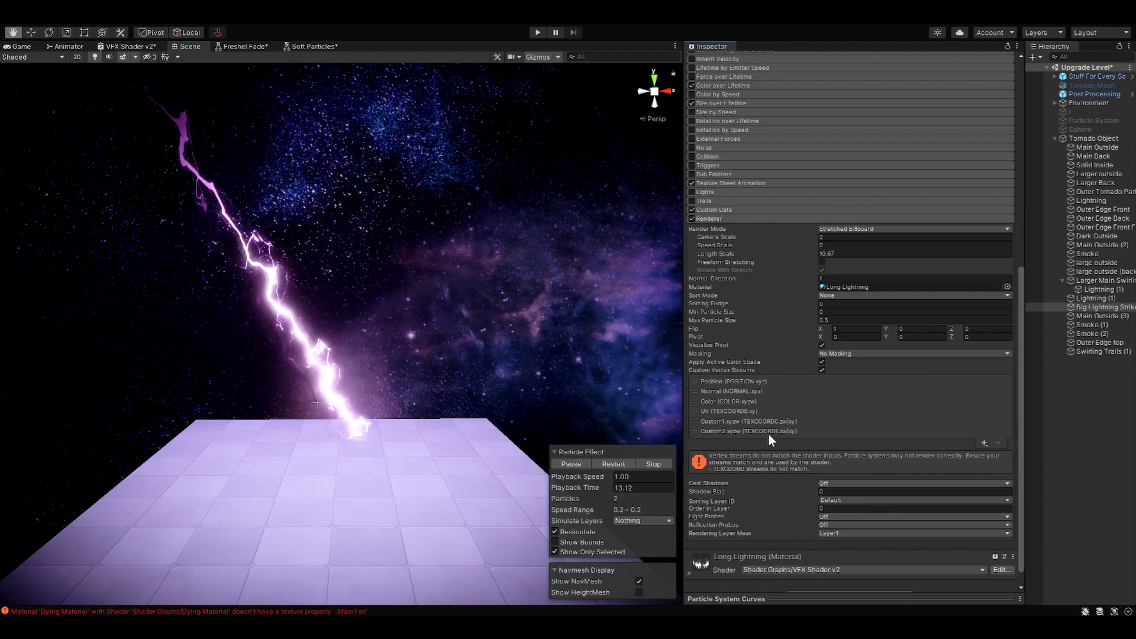
- Examine the Long Lightning material's Main Tex tiling and pause the Big Lightning Strikes playback
left_click(705, 558)
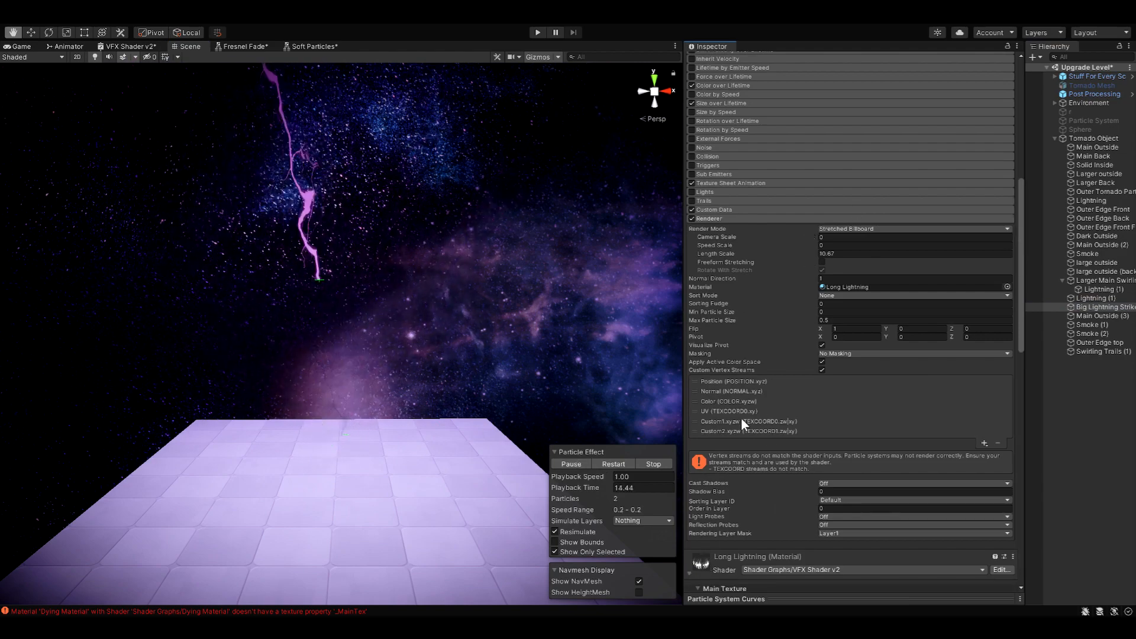
scroll(741, 417, "down", 5)
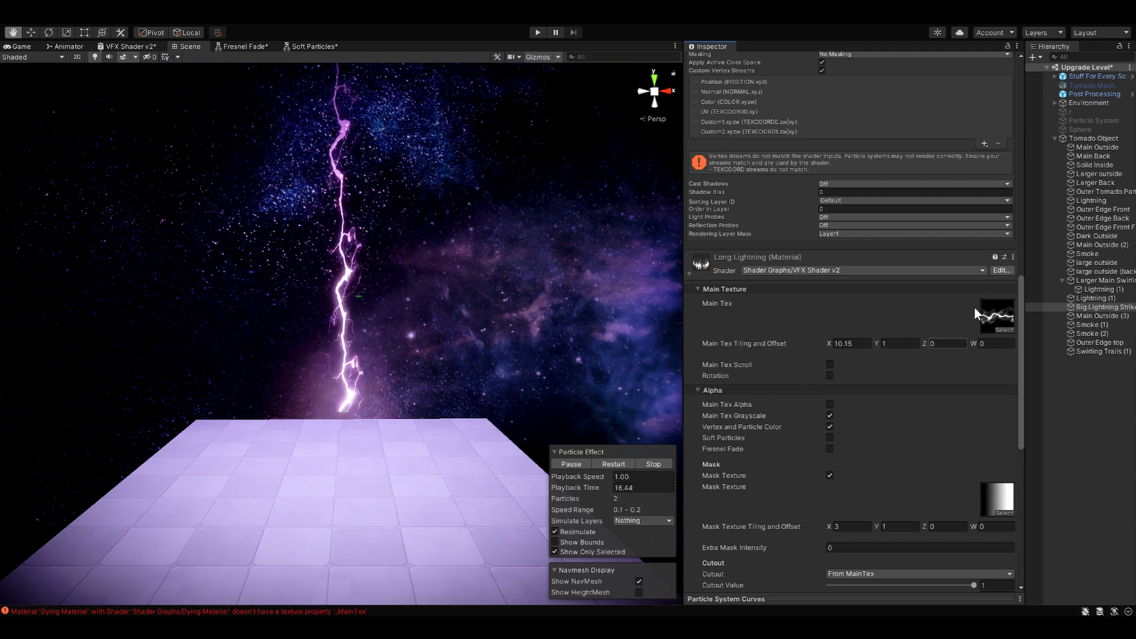
left_click(851, 343)
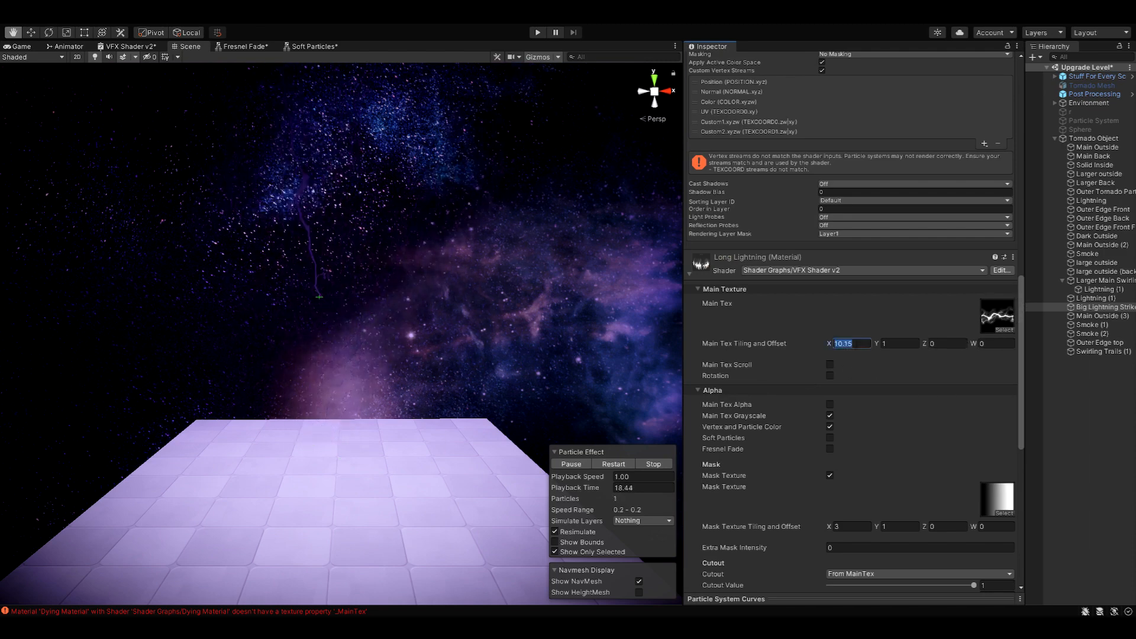
left_click(571, 464)
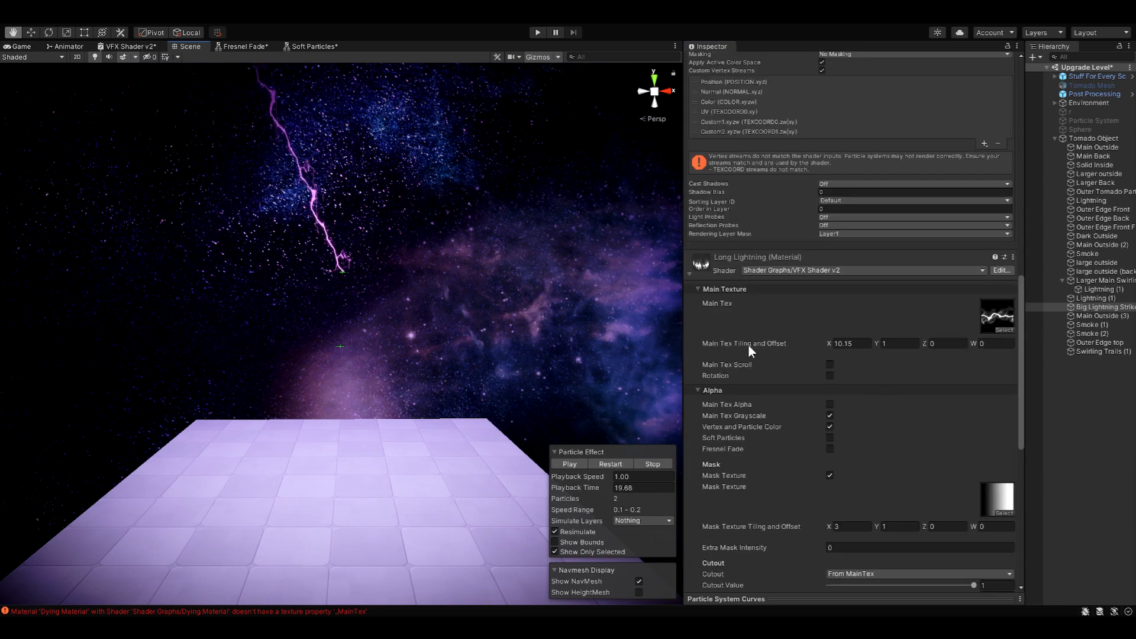
- Set the Custom1 mode to Vector in the Custom Data module of Big Lightning Strikes
scroll(766, 359, "up", 10)
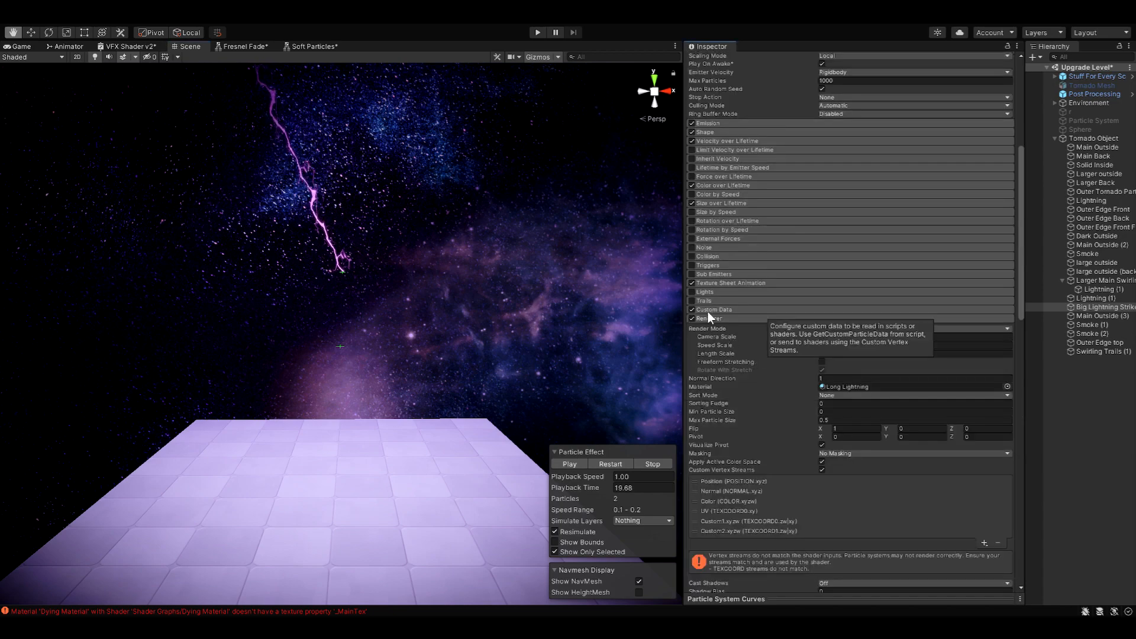
left_click(726, 307)
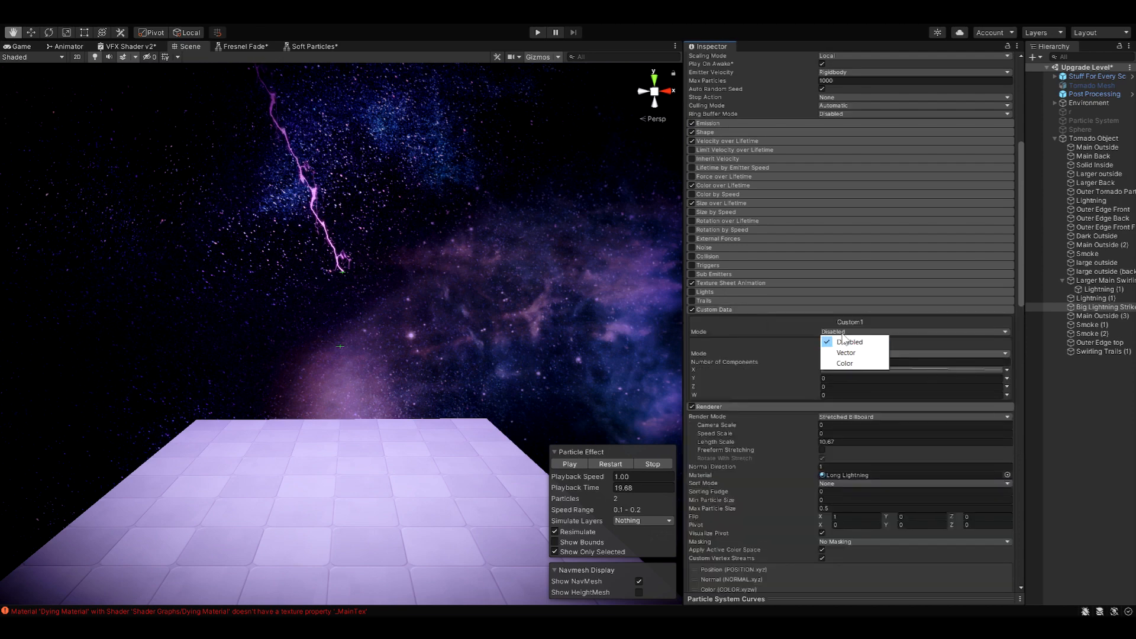
left_click(849, 353)
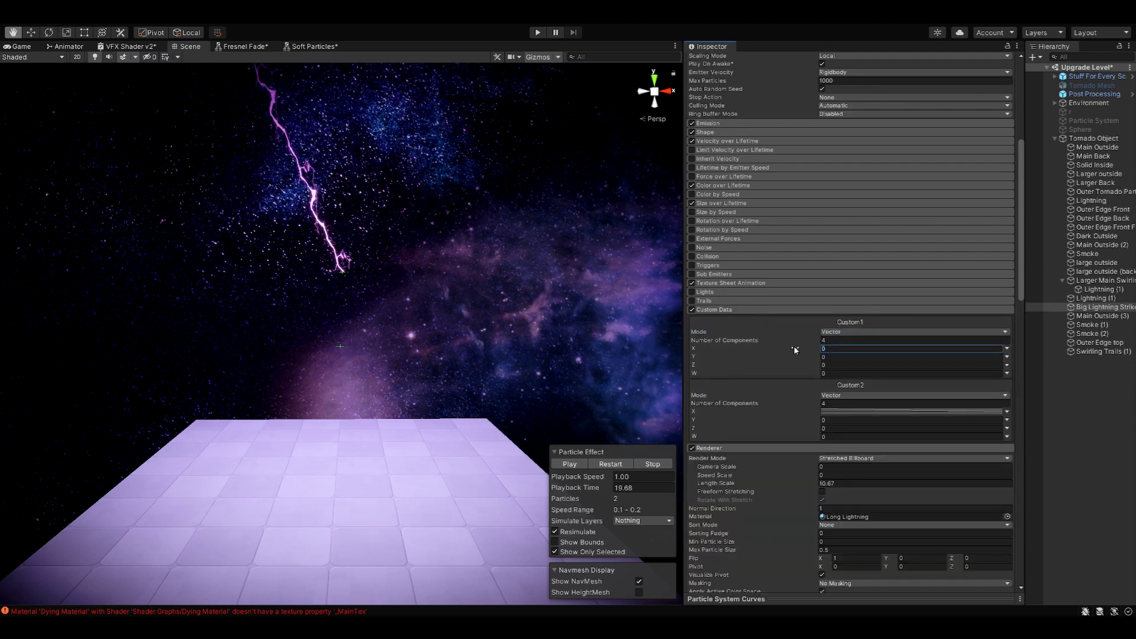
- Test shifting Custom1 X, reset it to 0, and set it to Random Between Two Constants with 0 and 10
mouse_move(794, 348)
left_mouse_down()
mouse_move(826, 348)
mouse_move(779, 349)
left_mouse_up()
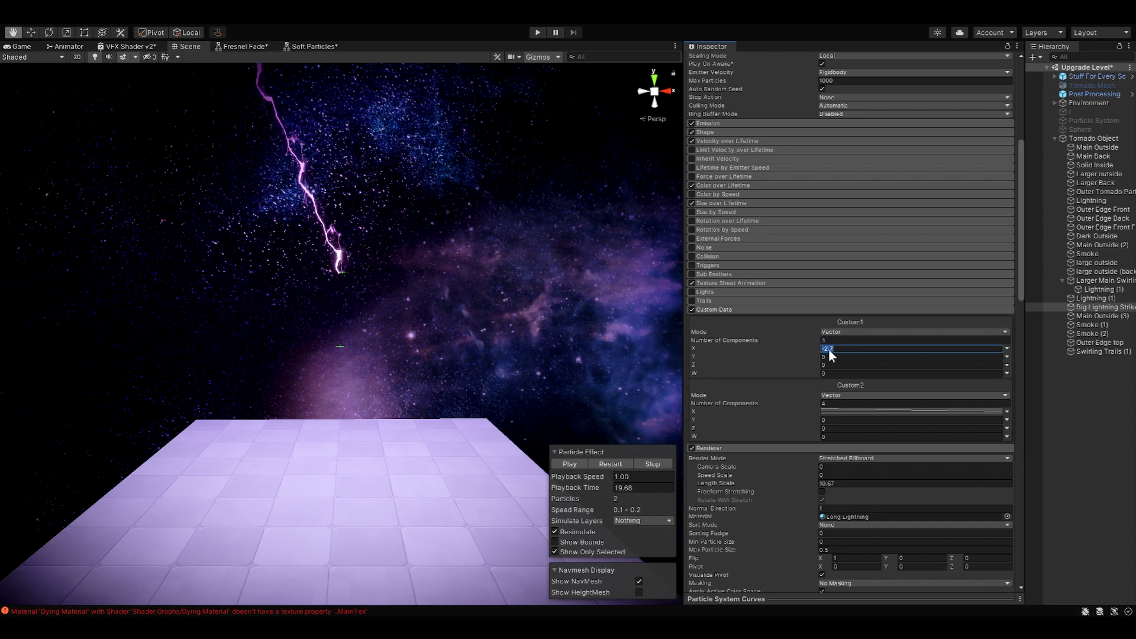
left_click(765, 357)
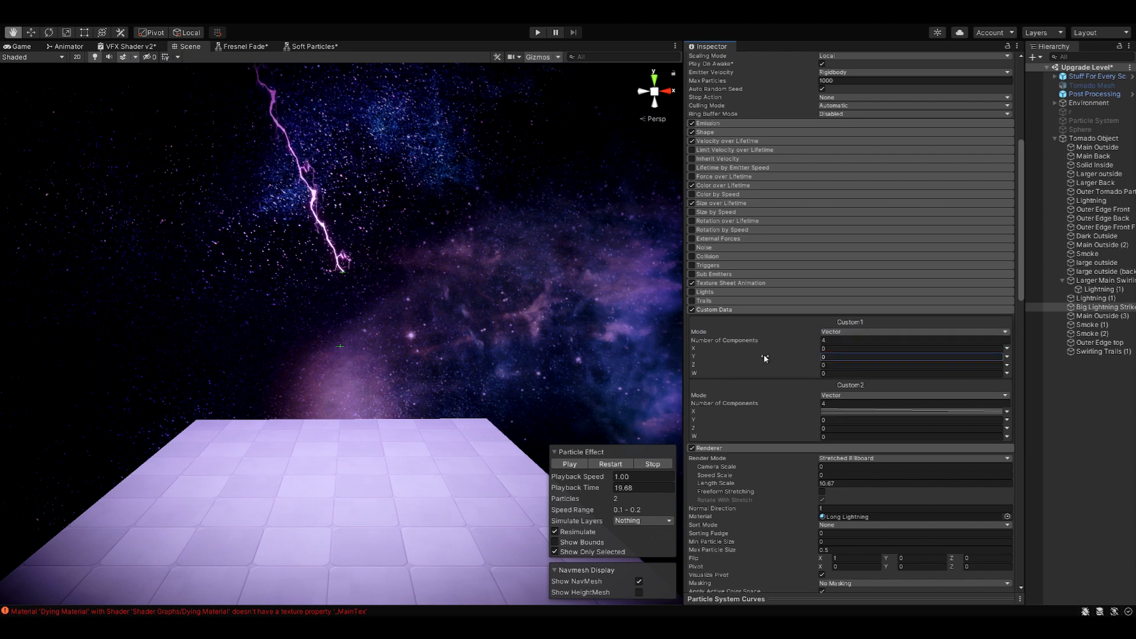
left_click(1008, 350)
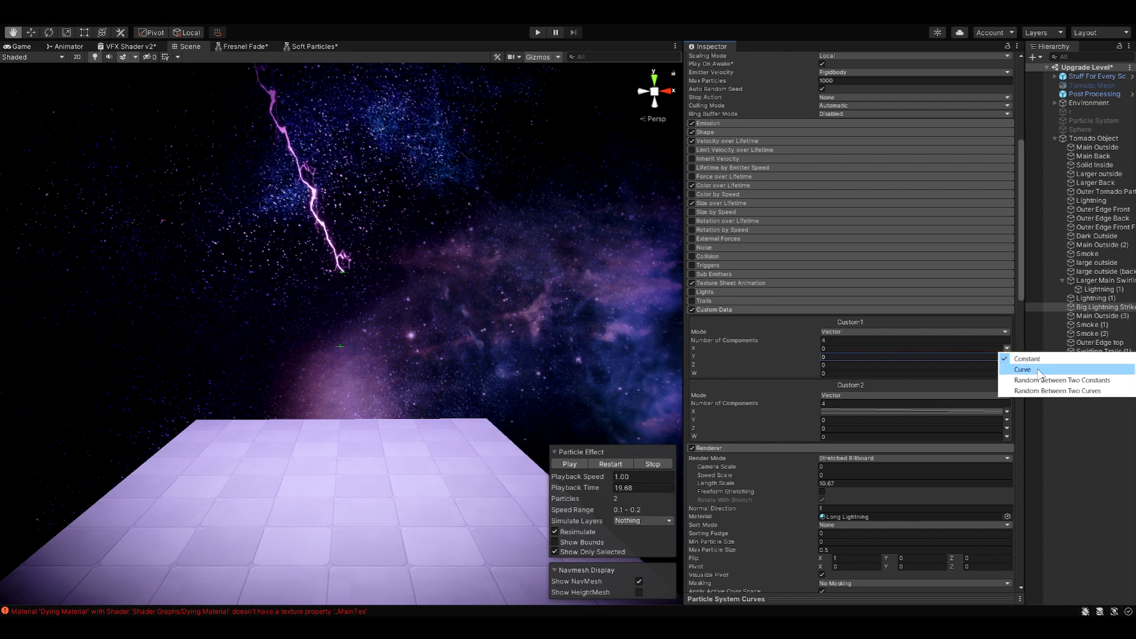
left_click(968, 379)
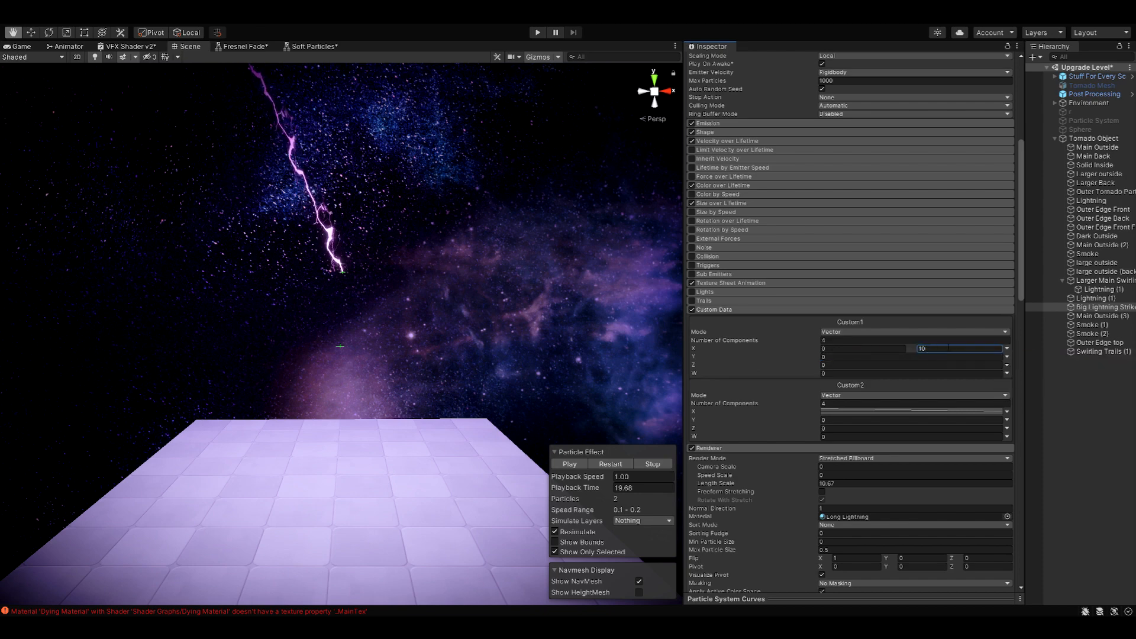
- Examine the Texture Sheet Animation grid tiles against the Long Lightning material's main and mask texture tiling
left_click(744, 286)
left_click(859, 301)
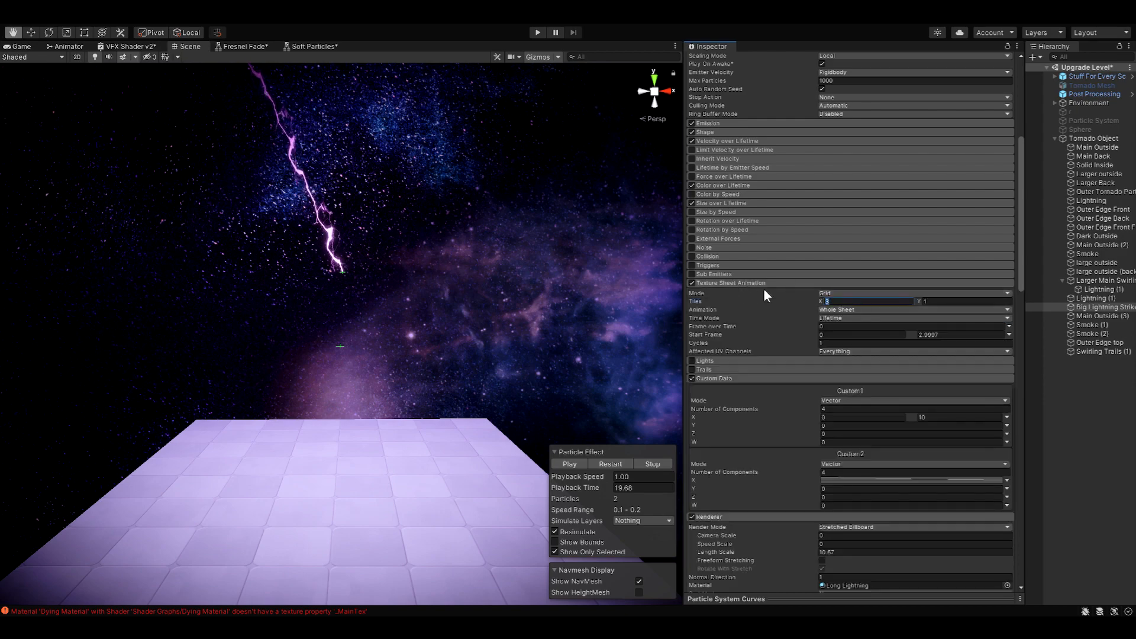
left_click(856, 381)
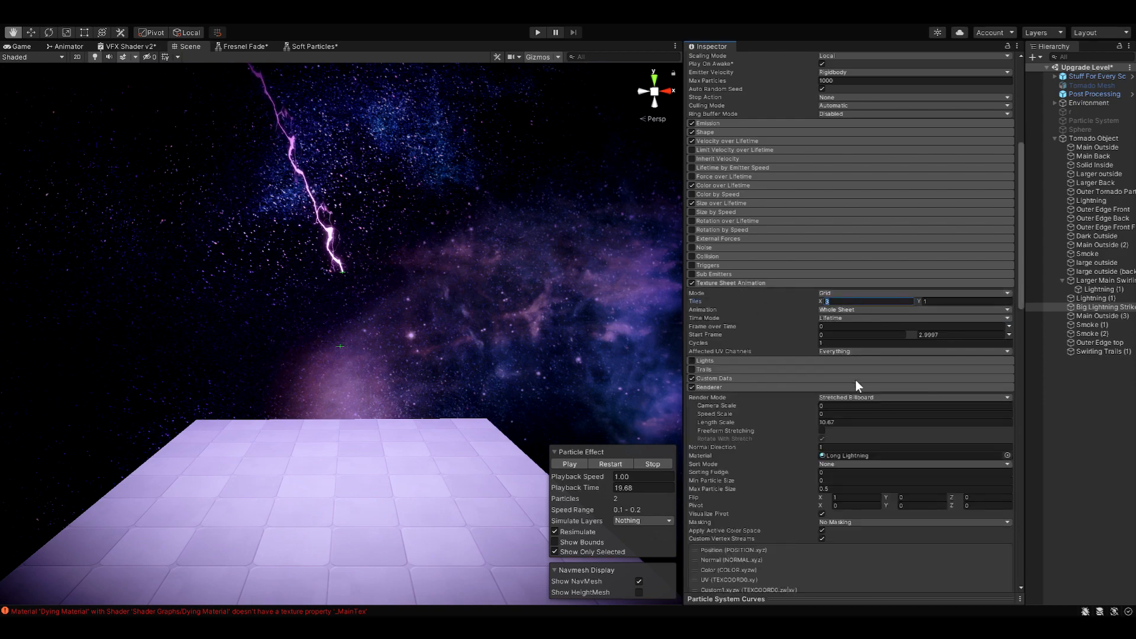
scroll(833, 354, "down", 10)
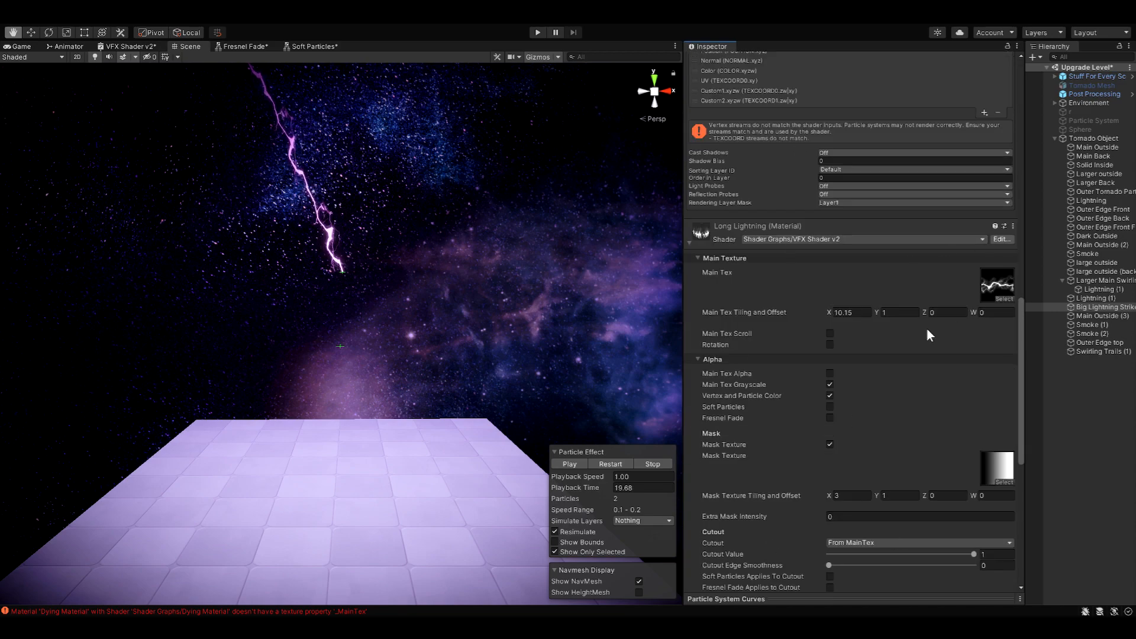
scroll(1020, 311, "up", 10)
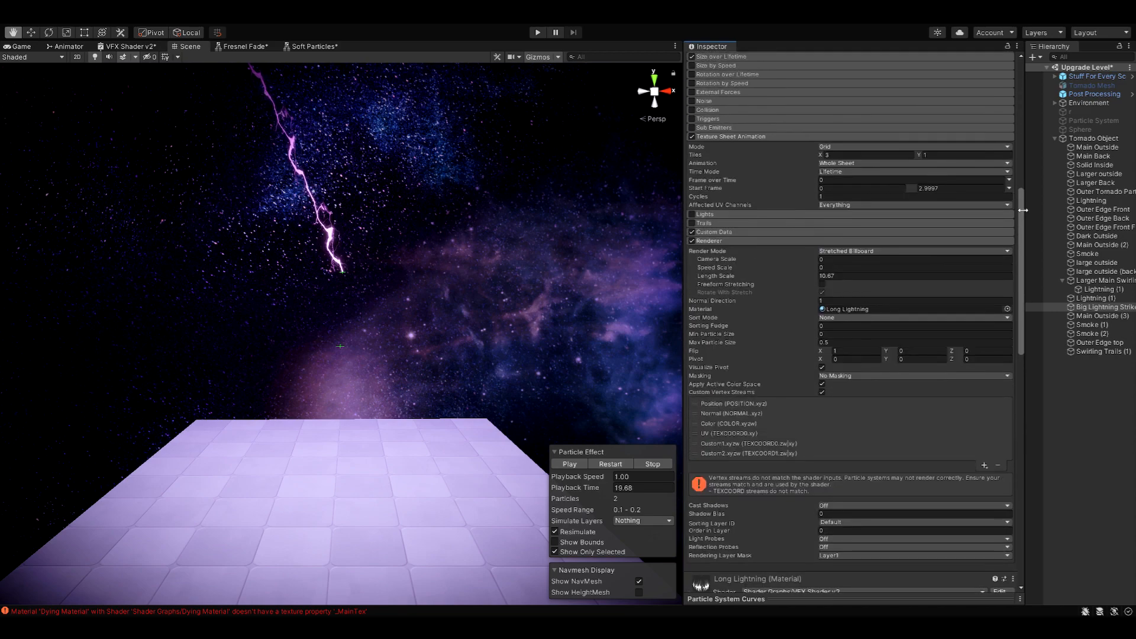
scroll(1020, 251, "down", 8)
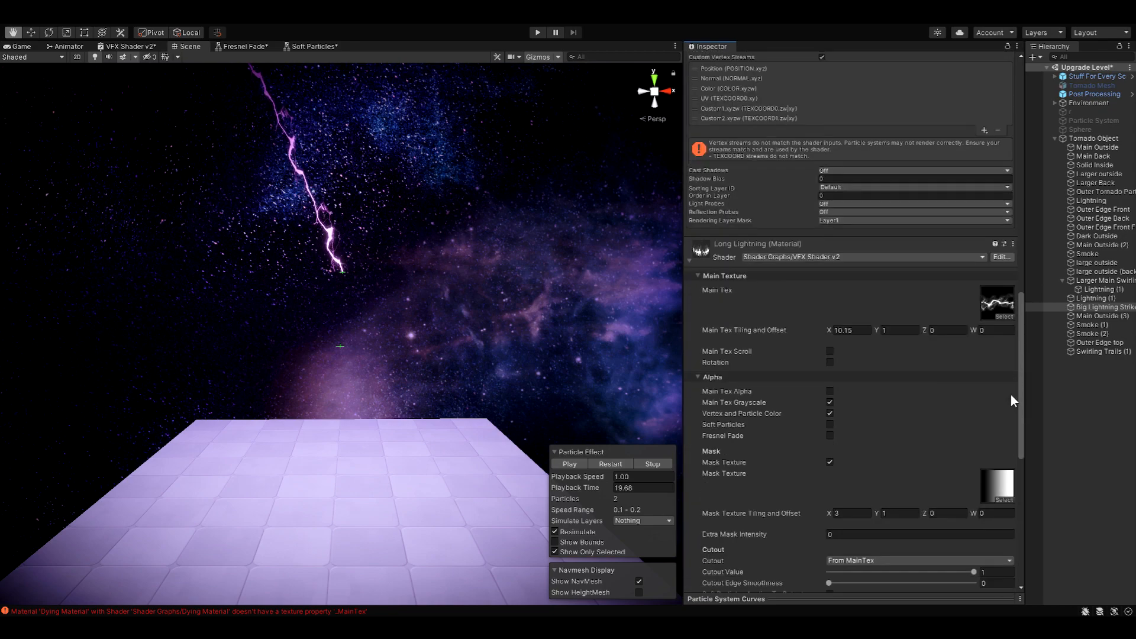
scroll(1017, 335, "down", 8)
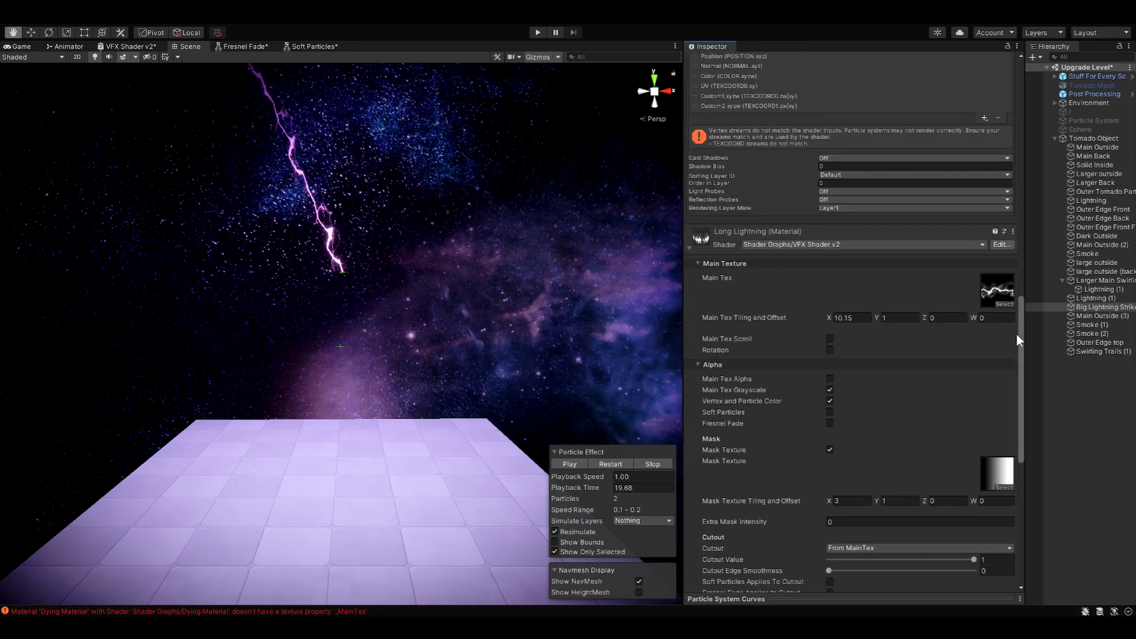
- Replay Big Lightning Strikes and examine its Color over Lifetime gradient
left_click_drag(462, 304, 276, 149)
left_click_drag(474, 354, 414, 277)
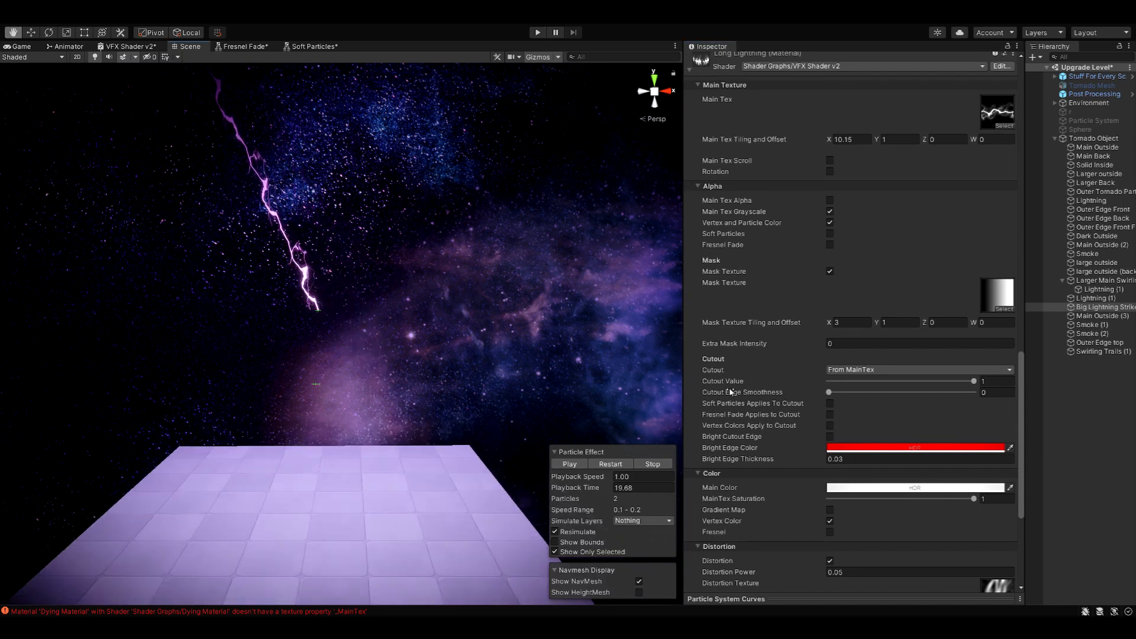
left_click(604, 464)
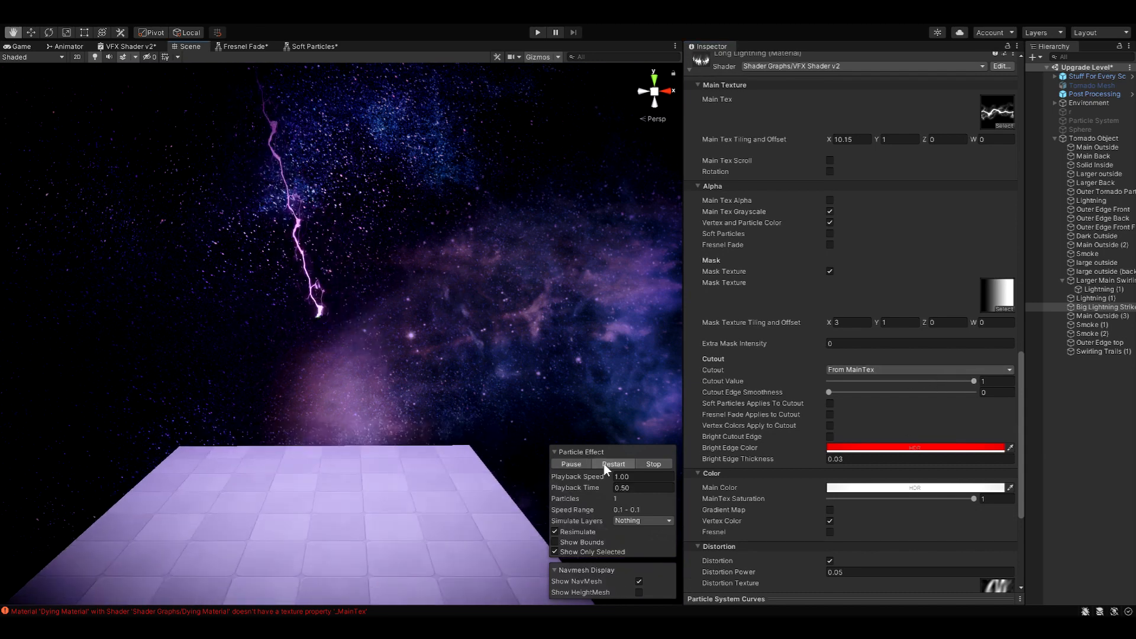
scroll(792, 176, "up", 15)
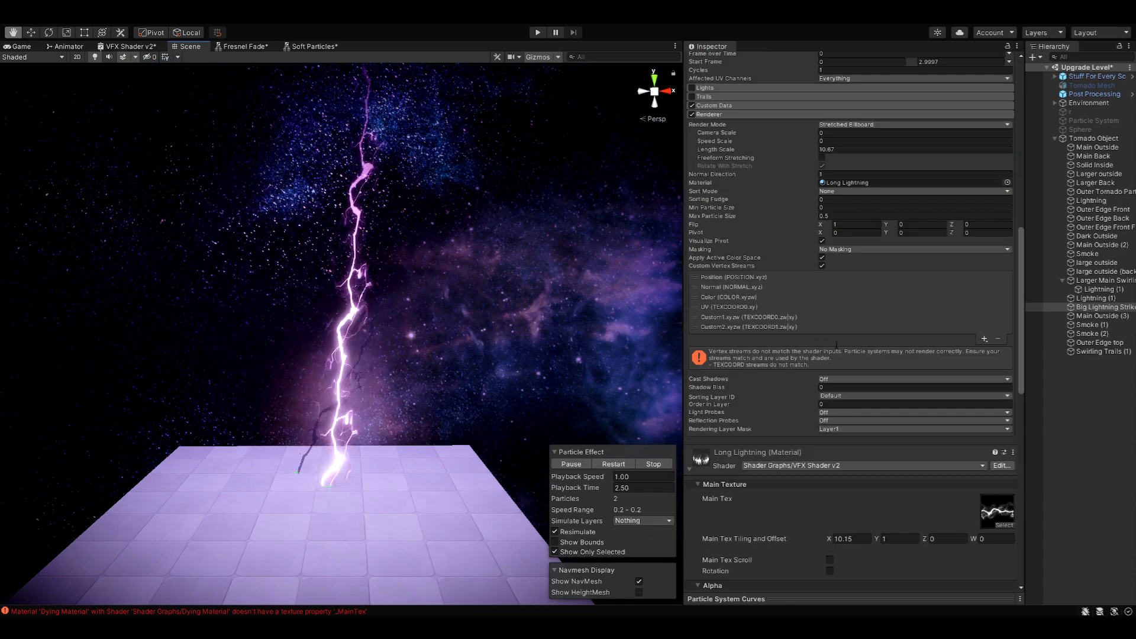
left_click(742, 212)
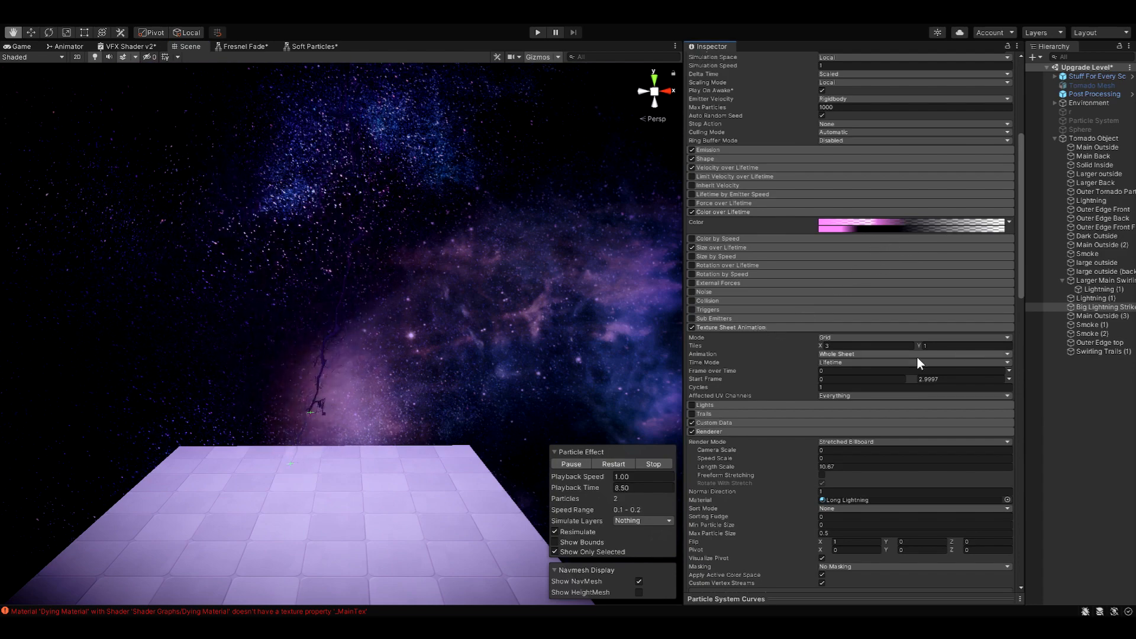
- Isolate Main Outside (3) and replay it to view its swirls at the tornado's base
left_click(1101, 317)
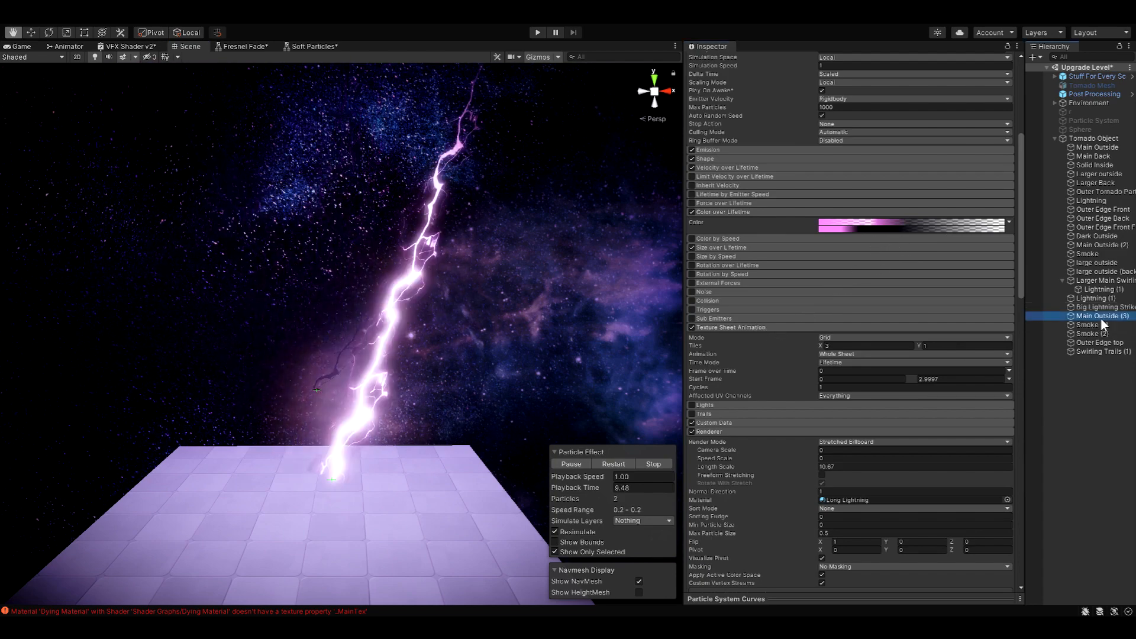
left_click(609, 463)
middle_click_drag(520, 442, 535, 310)
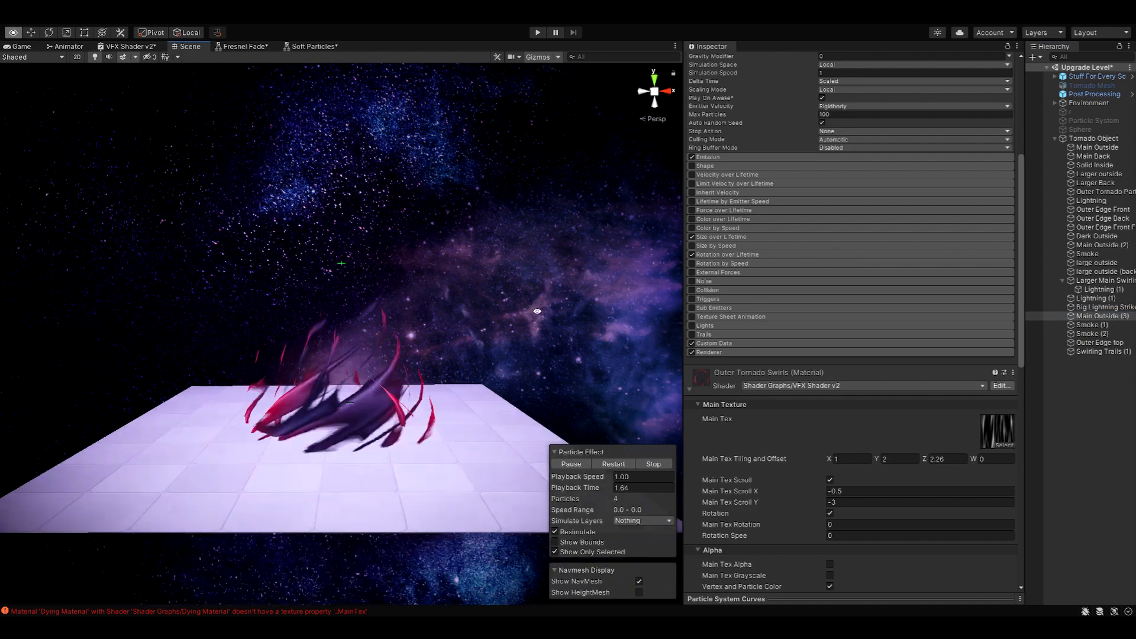
left_click_drag(535, 309, 520, 407, "alt")
left_click_drag(536, 369, 535, 331, "alt")
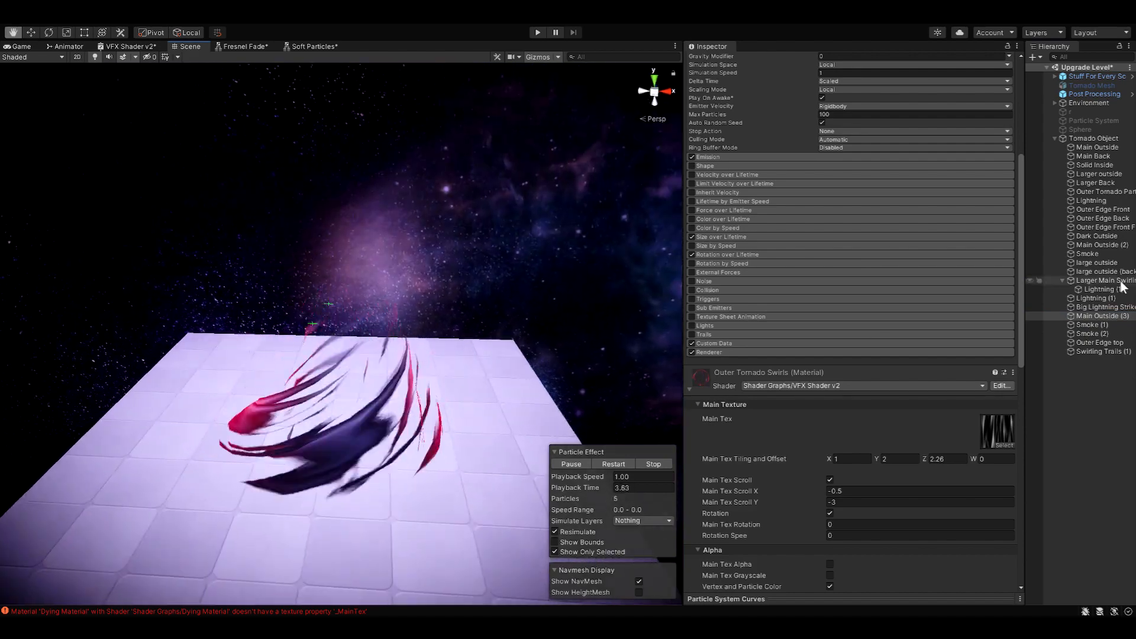
- View the isolated Smoke (1) and Smoke (2) layers and compare them with the full tornado
left_click(1092, 325)
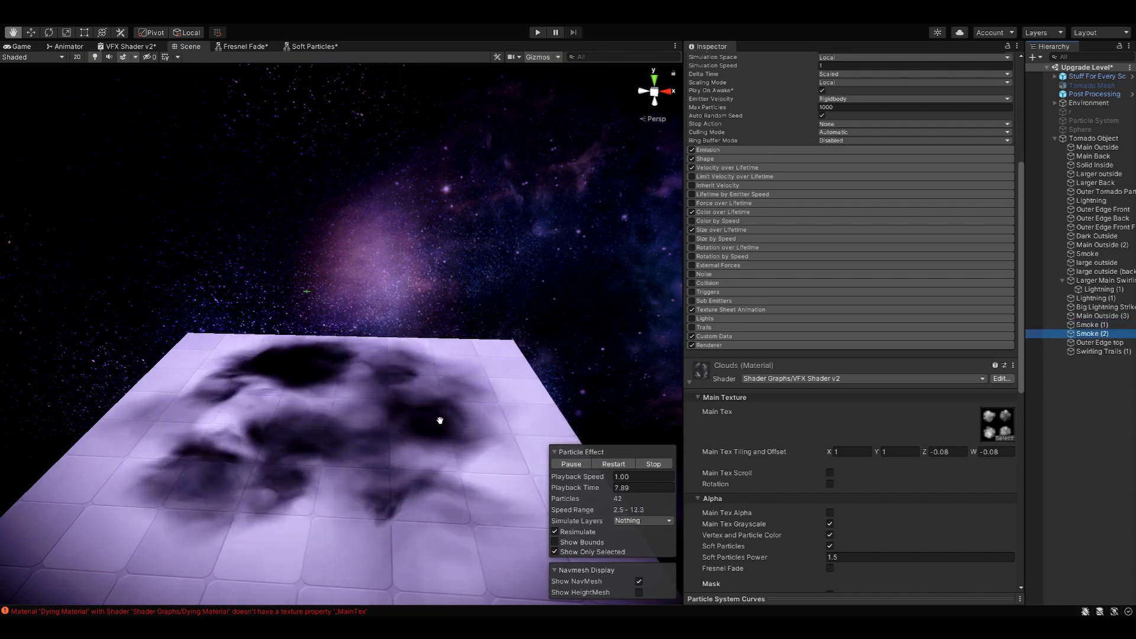
left_click(589, 551)
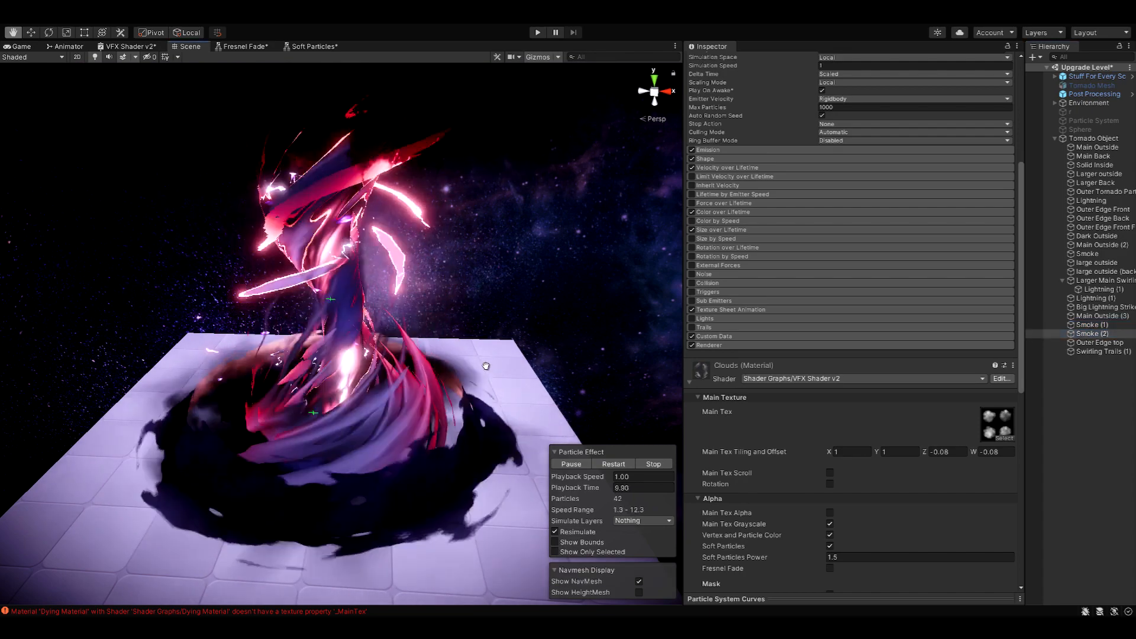
left_click_drag(588, 552, 478, 379, "alt")
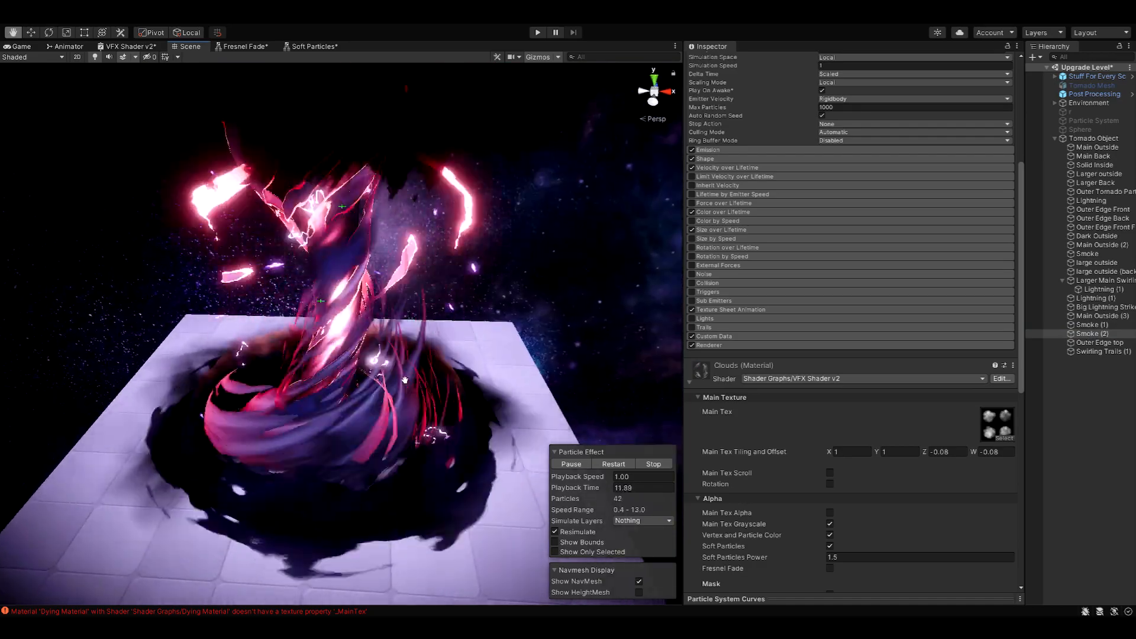
left_click_drag(533, 426, 548, 387, "alt")
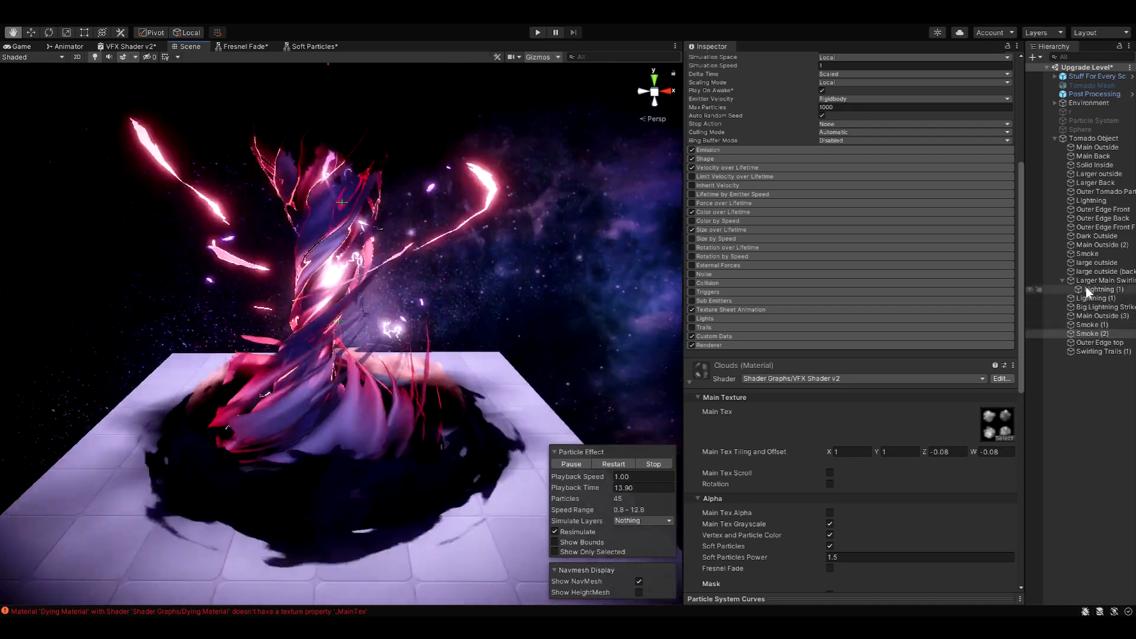
- Compare the full tornado with Smoke (2) disabled and re-enabled, replaying the effect
left_click(1095, 334)
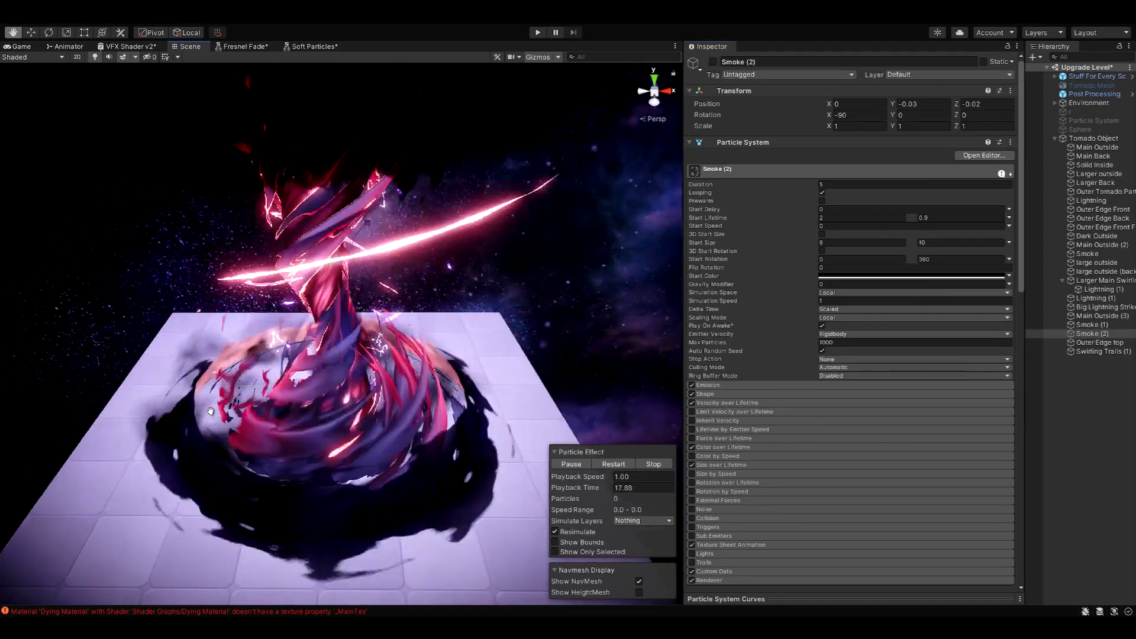
left_click_drag(499, 301, 521, 370, "alt")
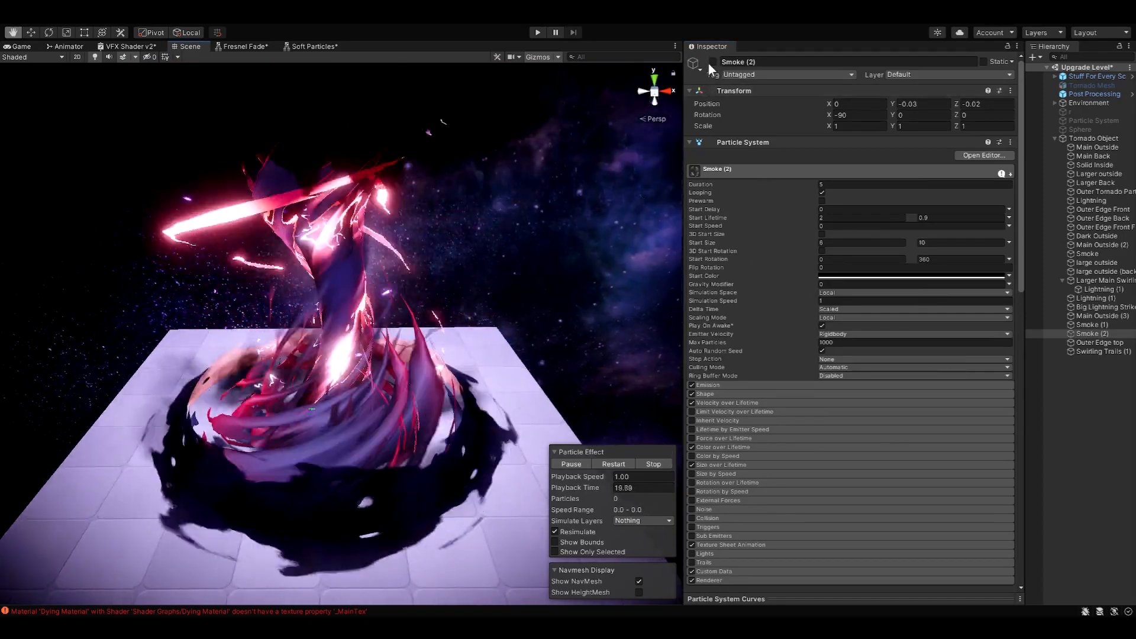
left_click(712, 62)
left_click(610, 463)
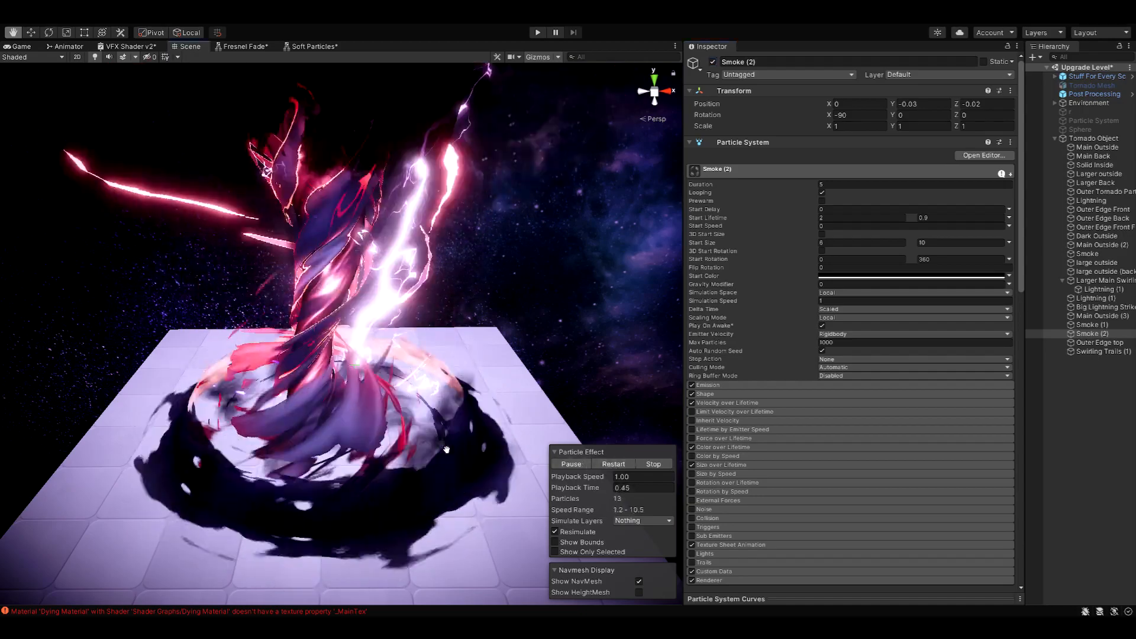
left_click_drag(515, 413, 557, 392, "alt")
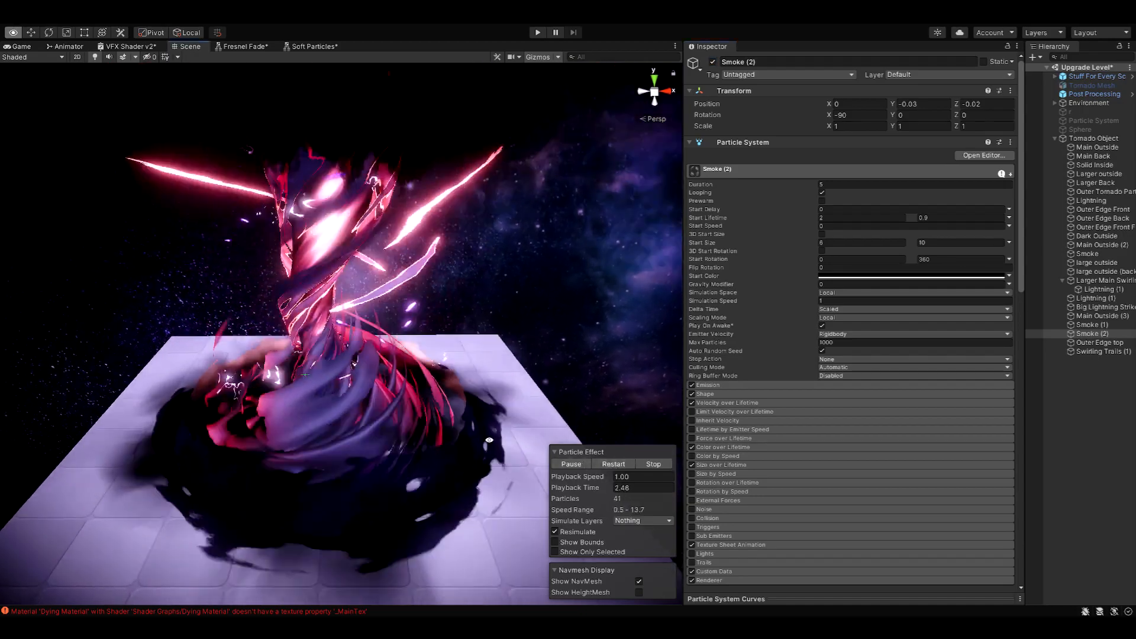
left_click_drag(490, 474, 479, 436, "alt")
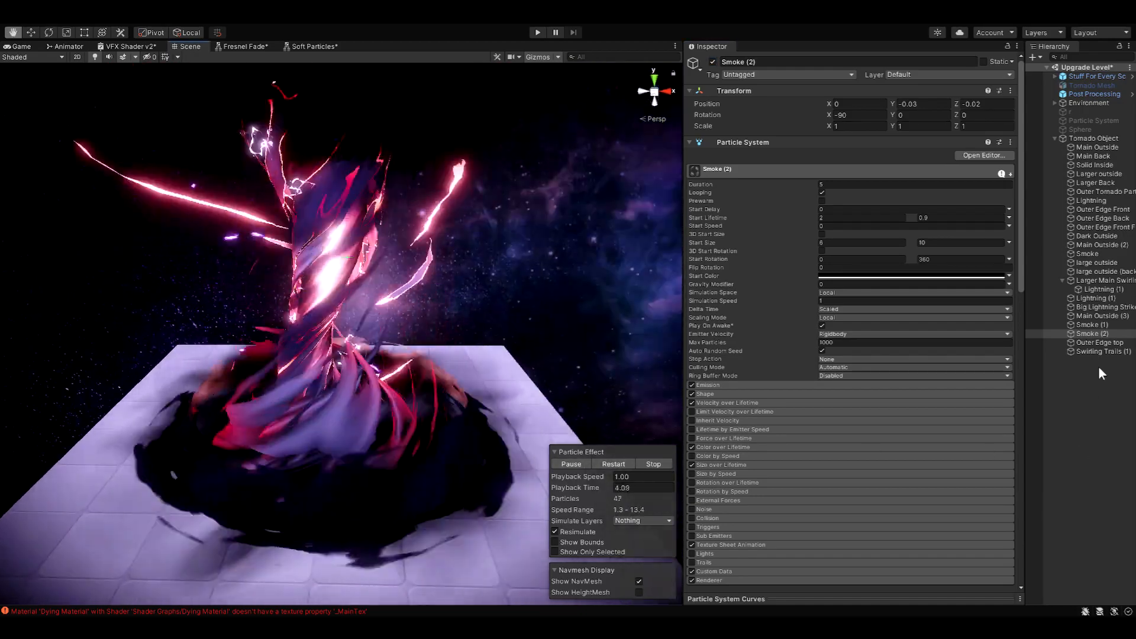
- Frame and isolate the Outer Edge top layer and view it around the tornado's upper end
left_click(1108, 344)
key("f")
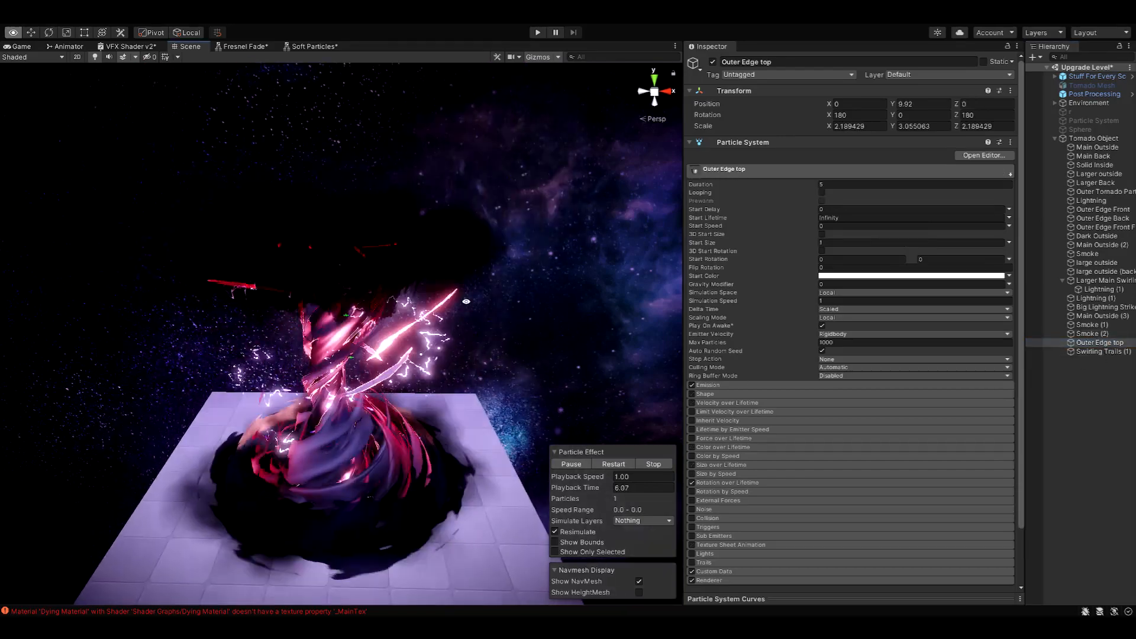
left_click_drag(471, 290, 493, 259, "alt")
left_click(556, 552)
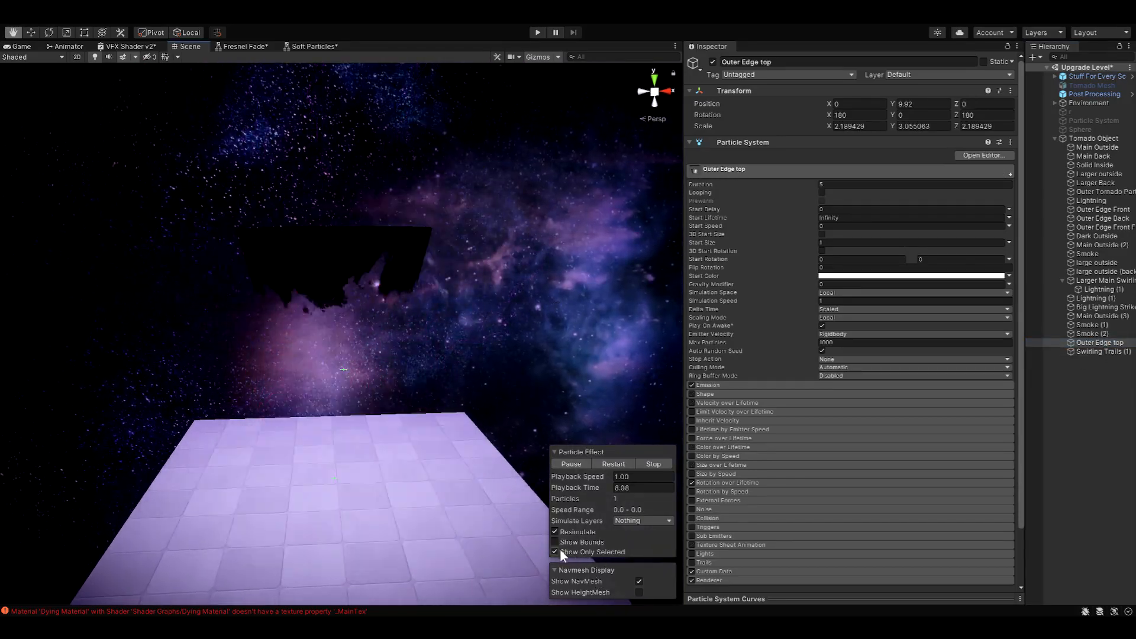
left_click_drag(521, 450, 454, 454, "alt")
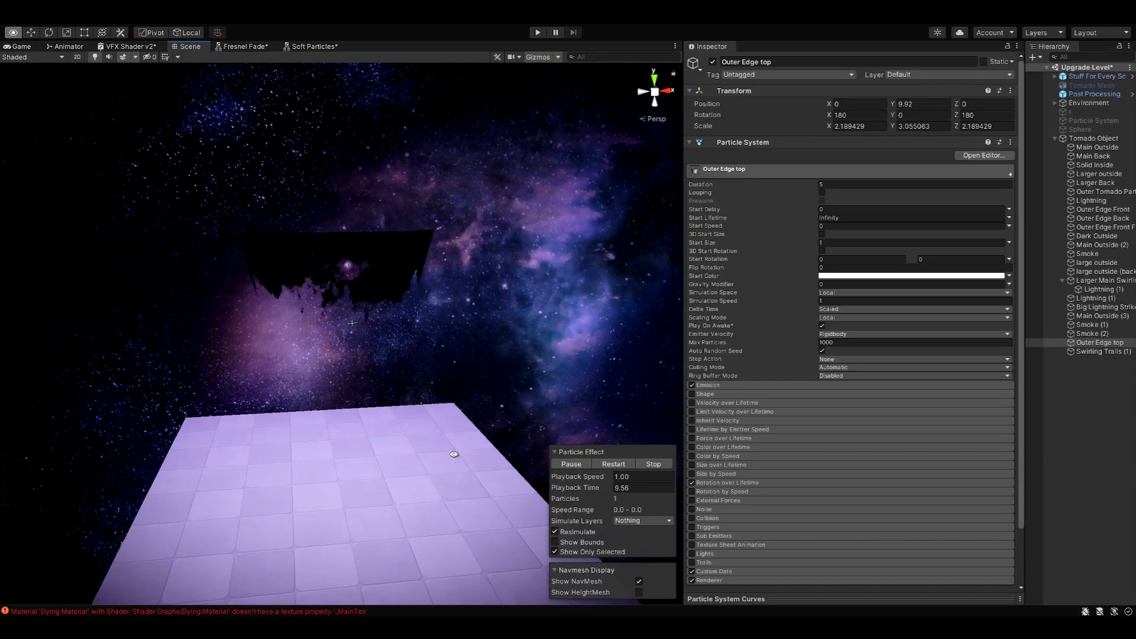
- Show the full tornado with Outer Edge top disabled and re-enabled, and replay the effect to compare
left_click(580, 552)
left_click_drag(538, 296, 525, 260, "alt")
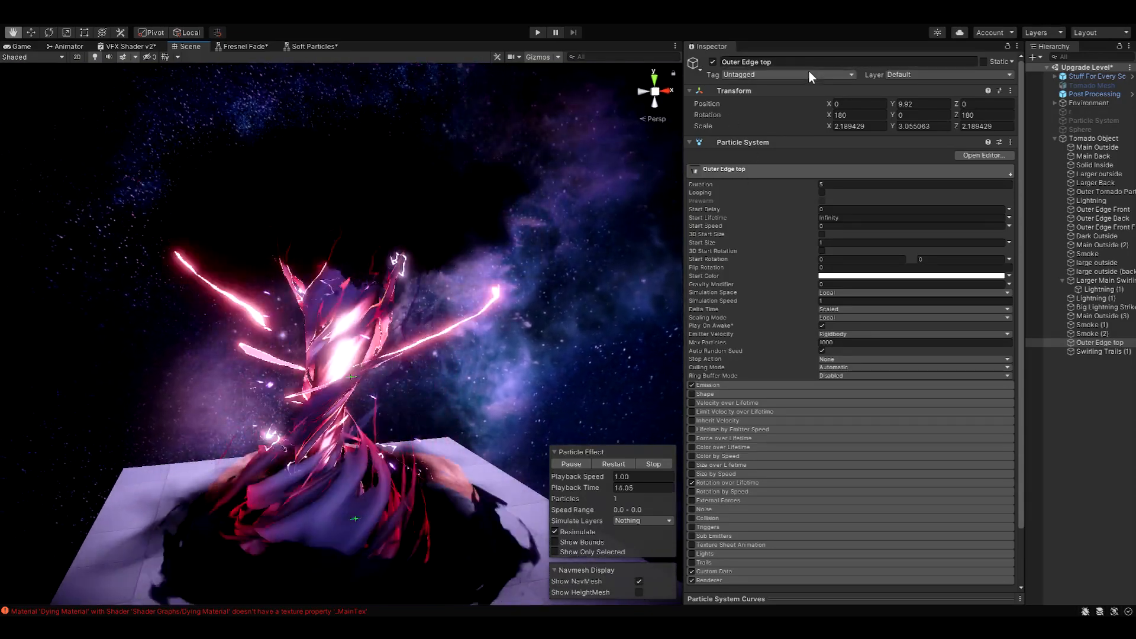
left_click(713, 61)
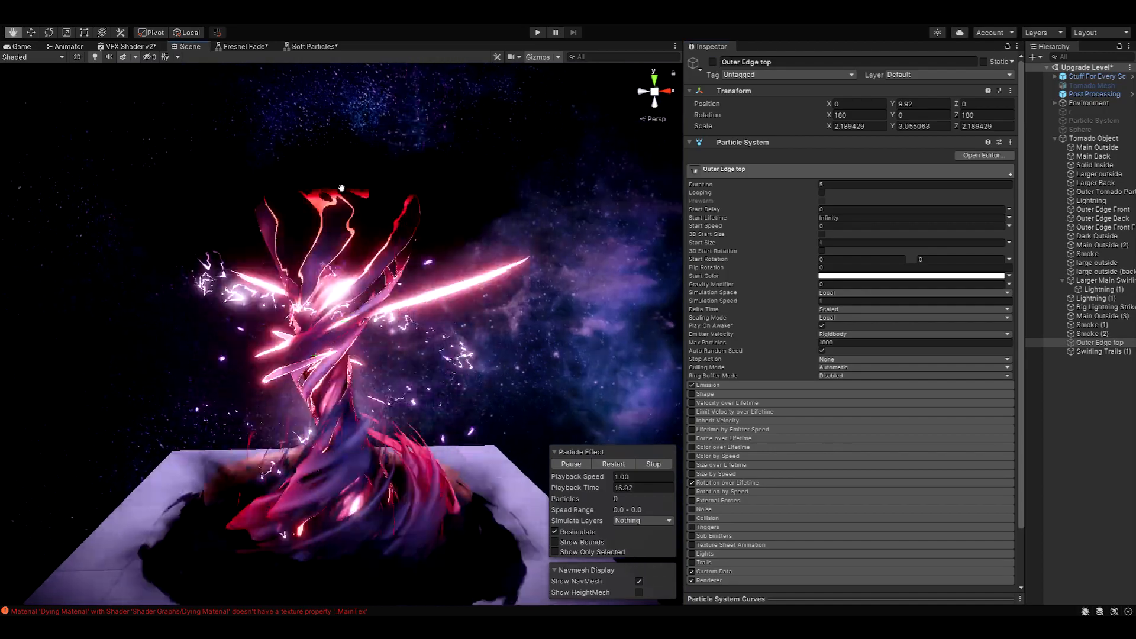
left_click_drag(342, 188, 574, 293, "alt")
left_click(712, 62)
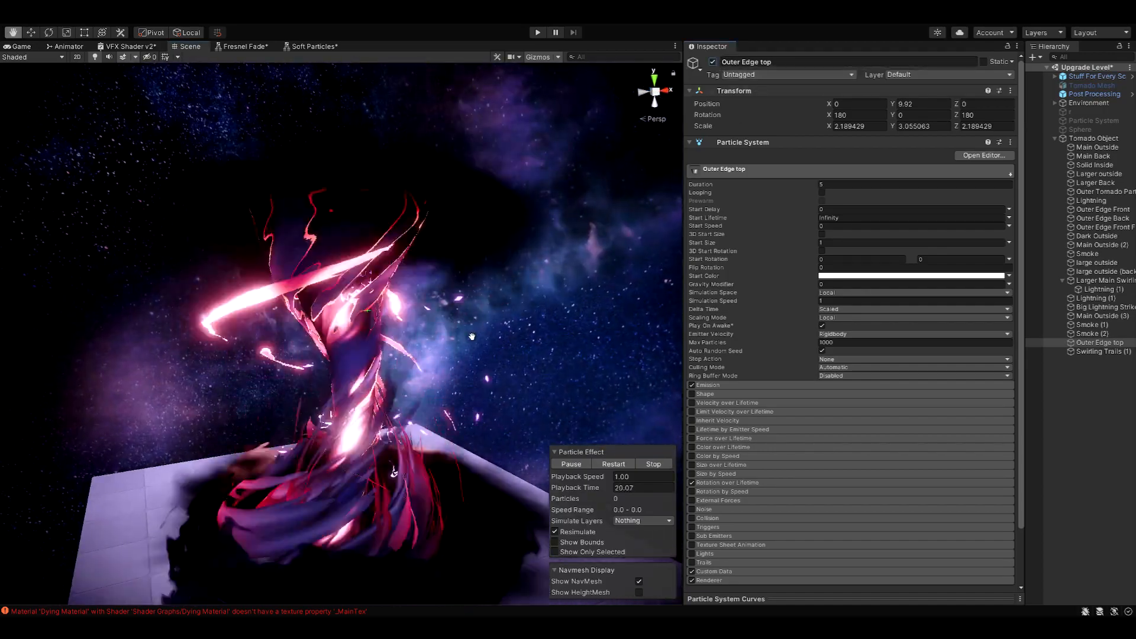
left_click(612, 464)
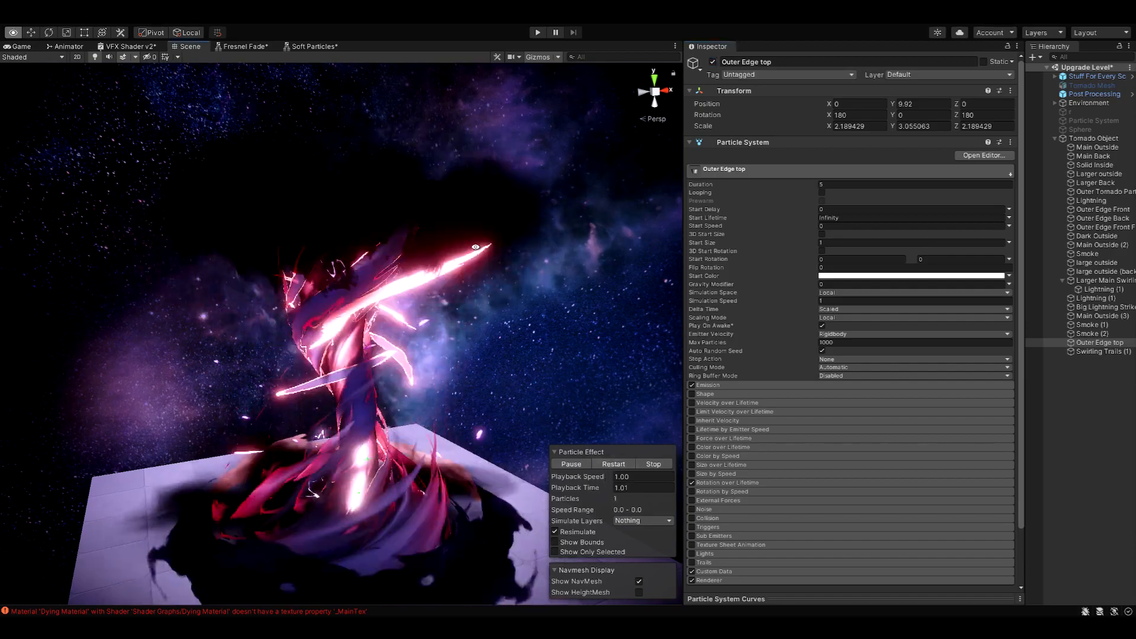
left_click_drag(475, 247, 417, 277, "alt")
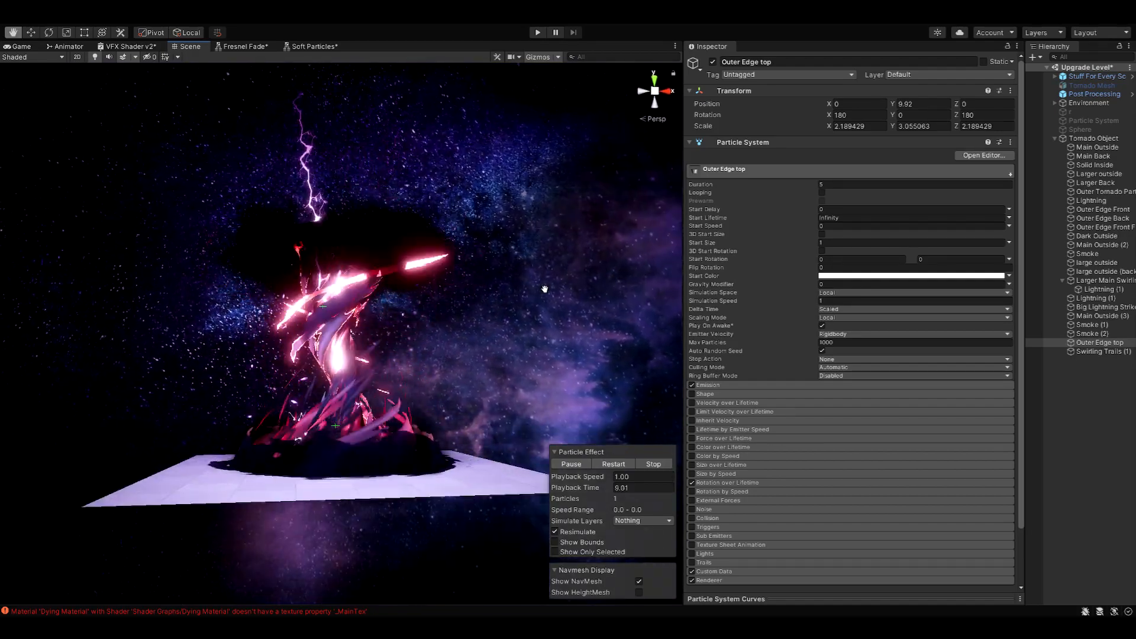
left_click_drag(514, 286, 493, 349, "alt")
scroll(493, 349, "up", 3)
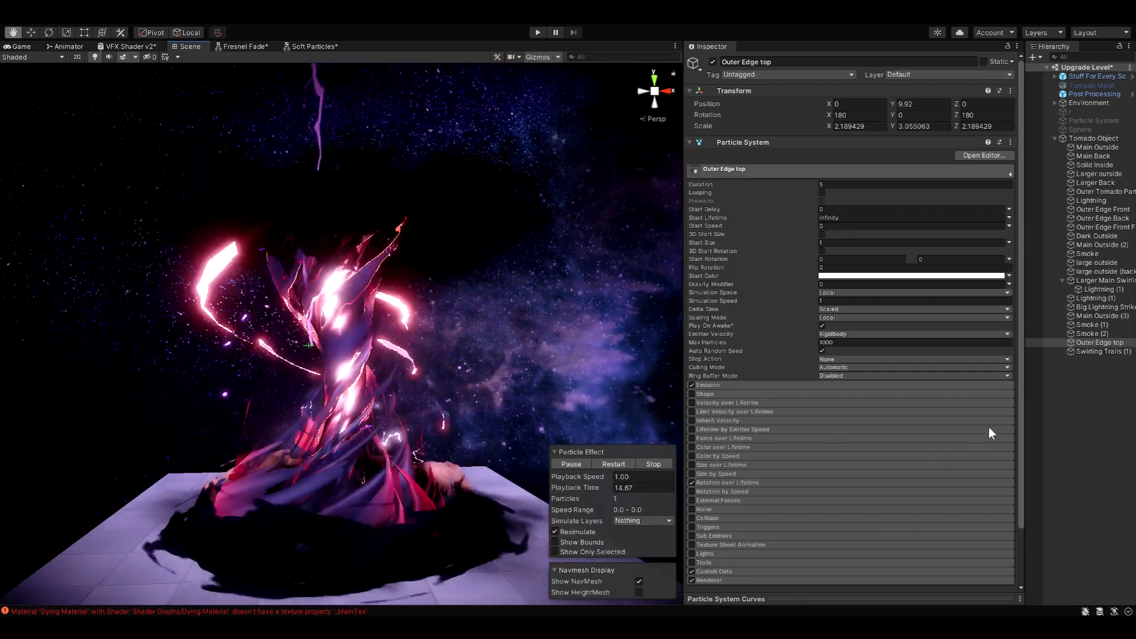
- Isolate the Swirling Trails (1) layer and examine its Sparkles material and Renderer settings
left_click(1092, 351)
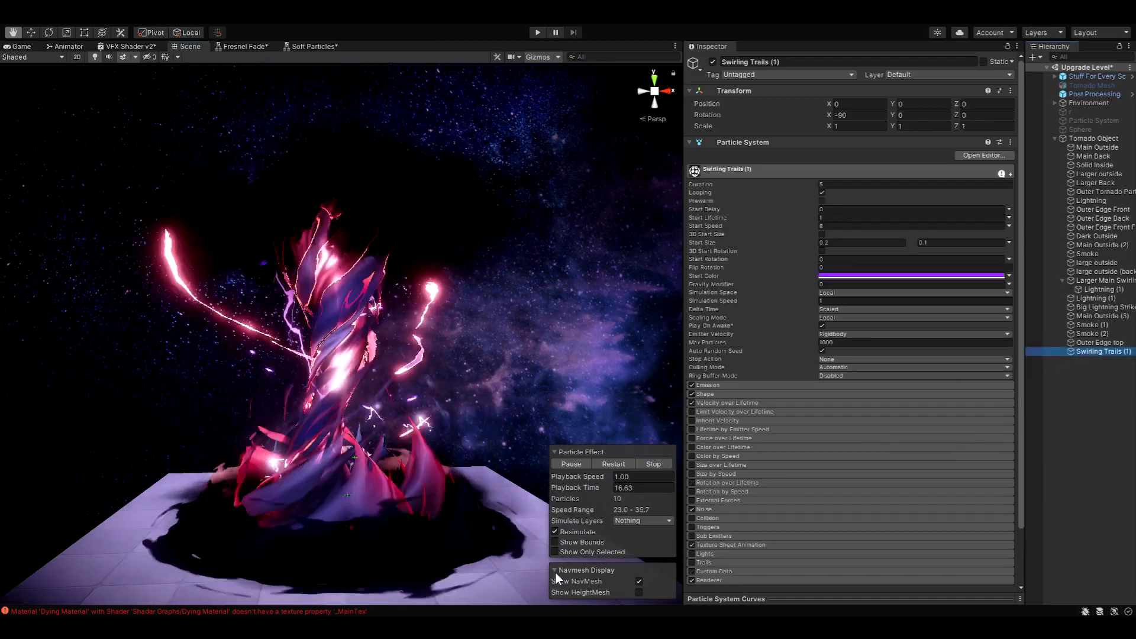
left_click(573, 552)
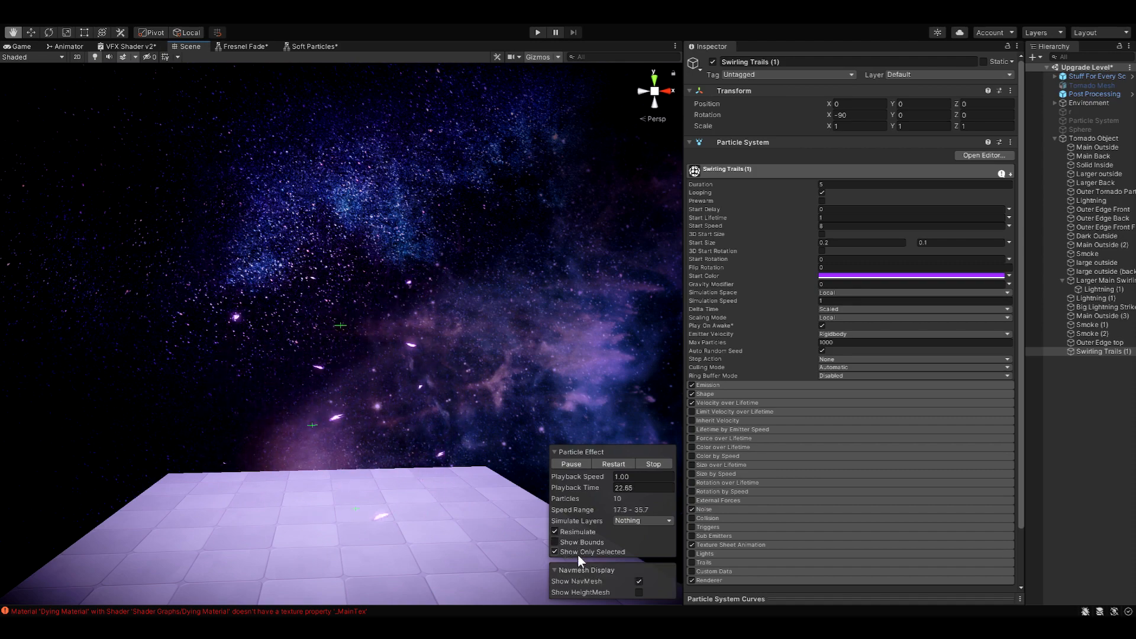
scroll(801, 518, "down", 3)
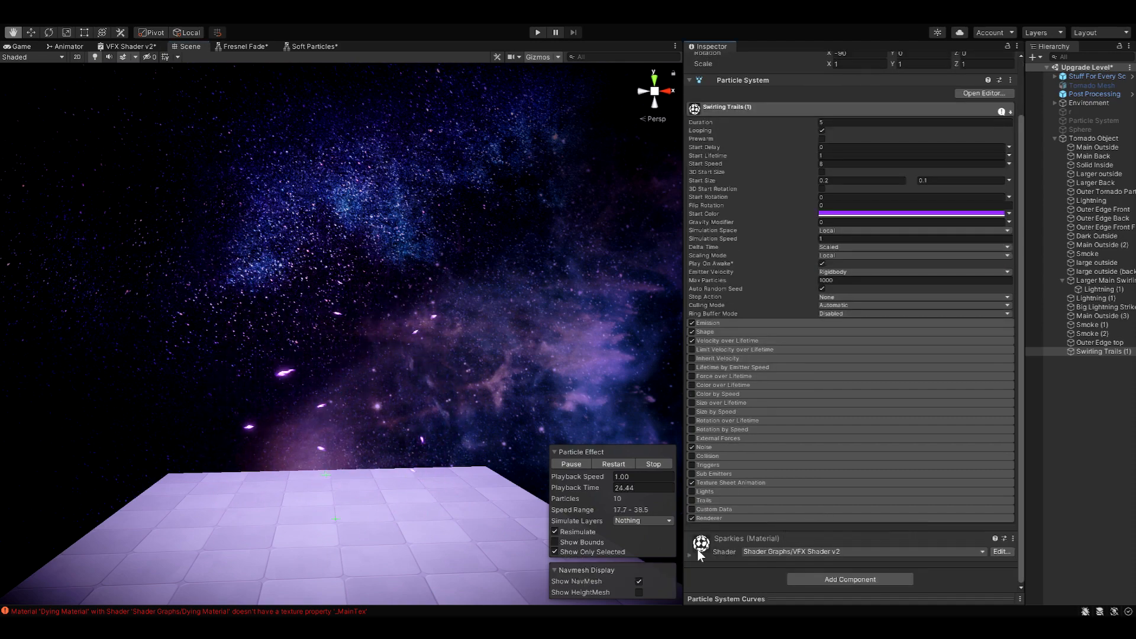
left_click(752, 538)
scroll(822, 481, "down", 10)
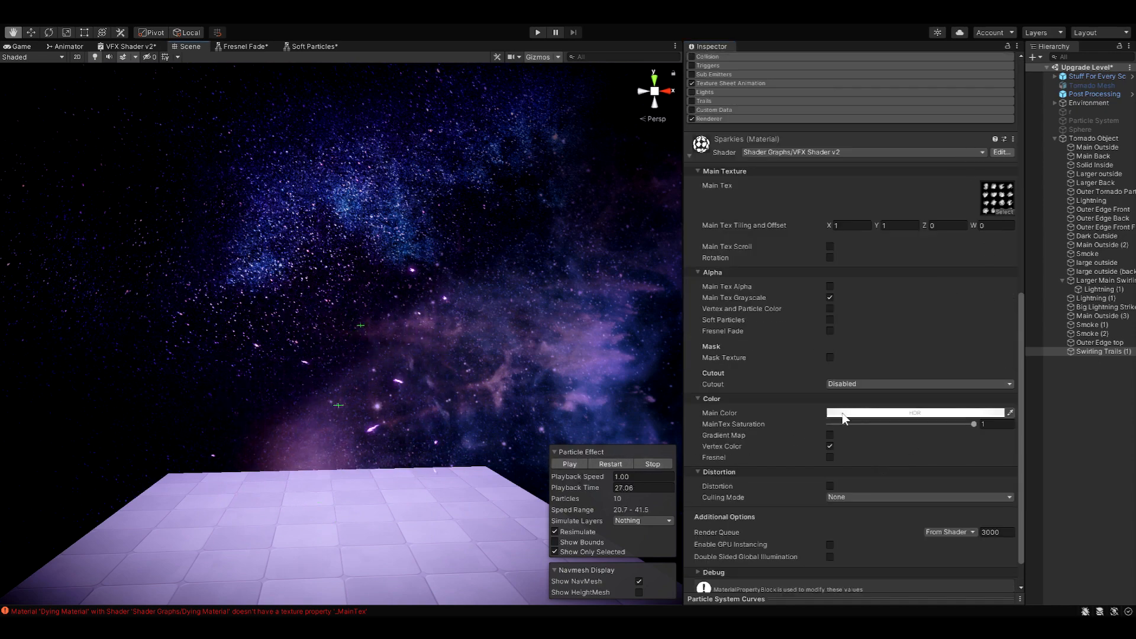
scroll(842, 411, "up", 10)
left_click(754, 321)
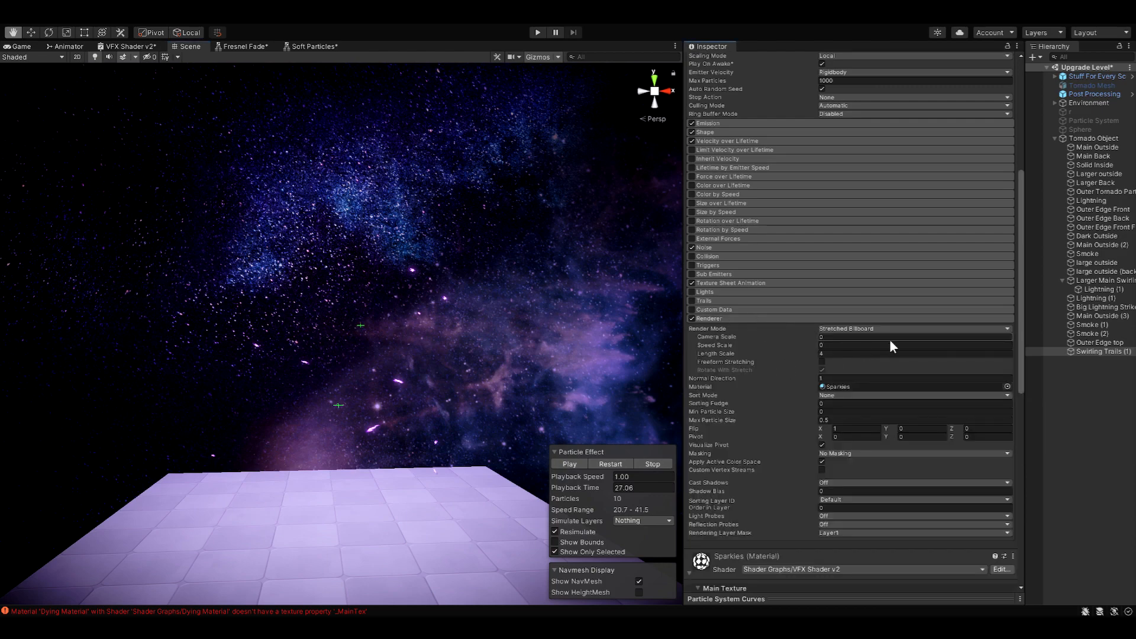
- Replay the isolated Swirling Trails (1) particles and compare them with the full tornado
left_click(610, 465)
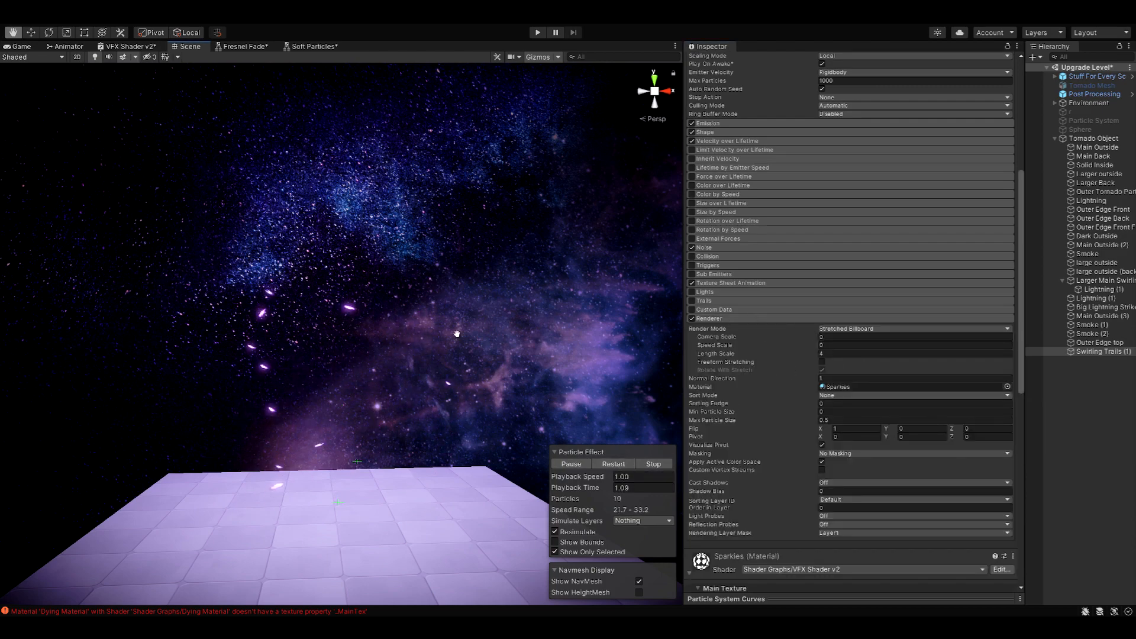
left_click(579, 550)
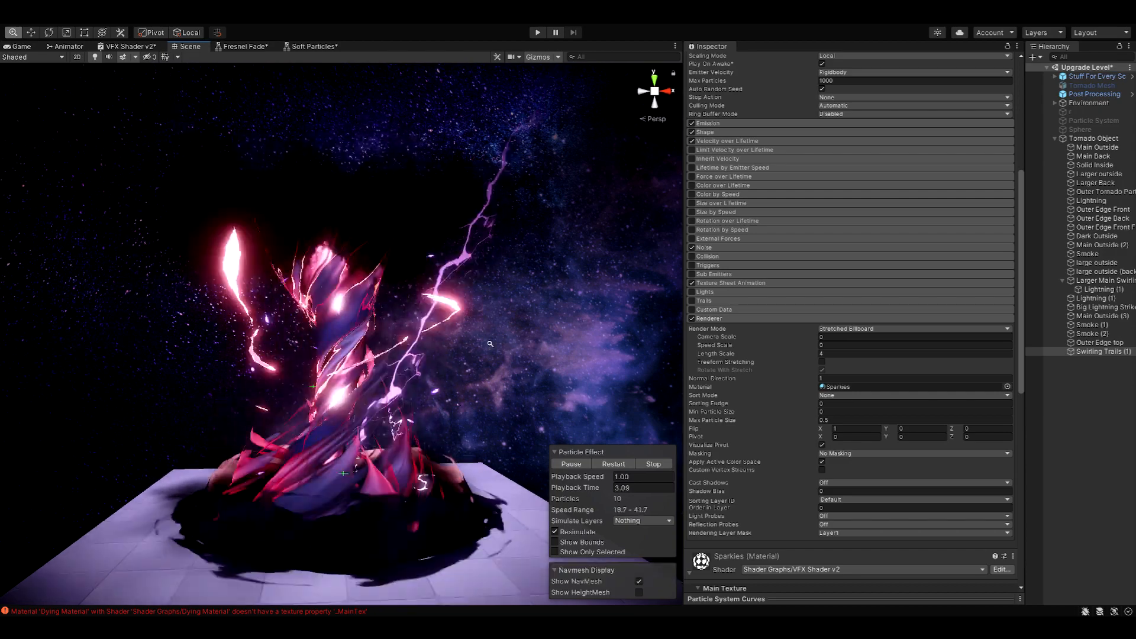
left_click_drag(413, 416, 442, 340, "alt")
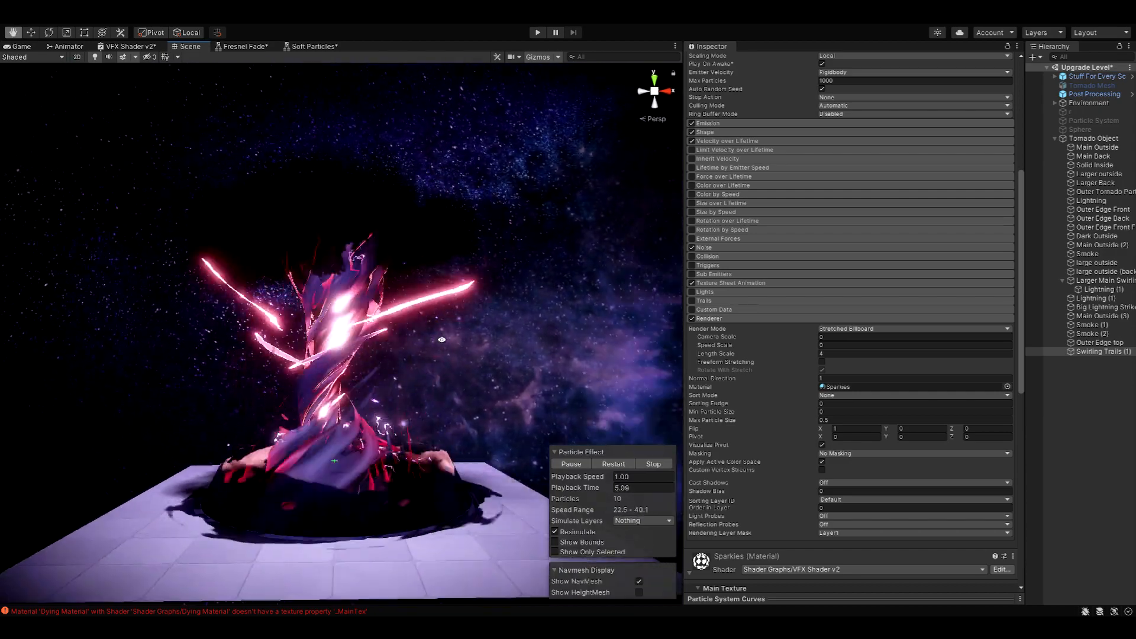